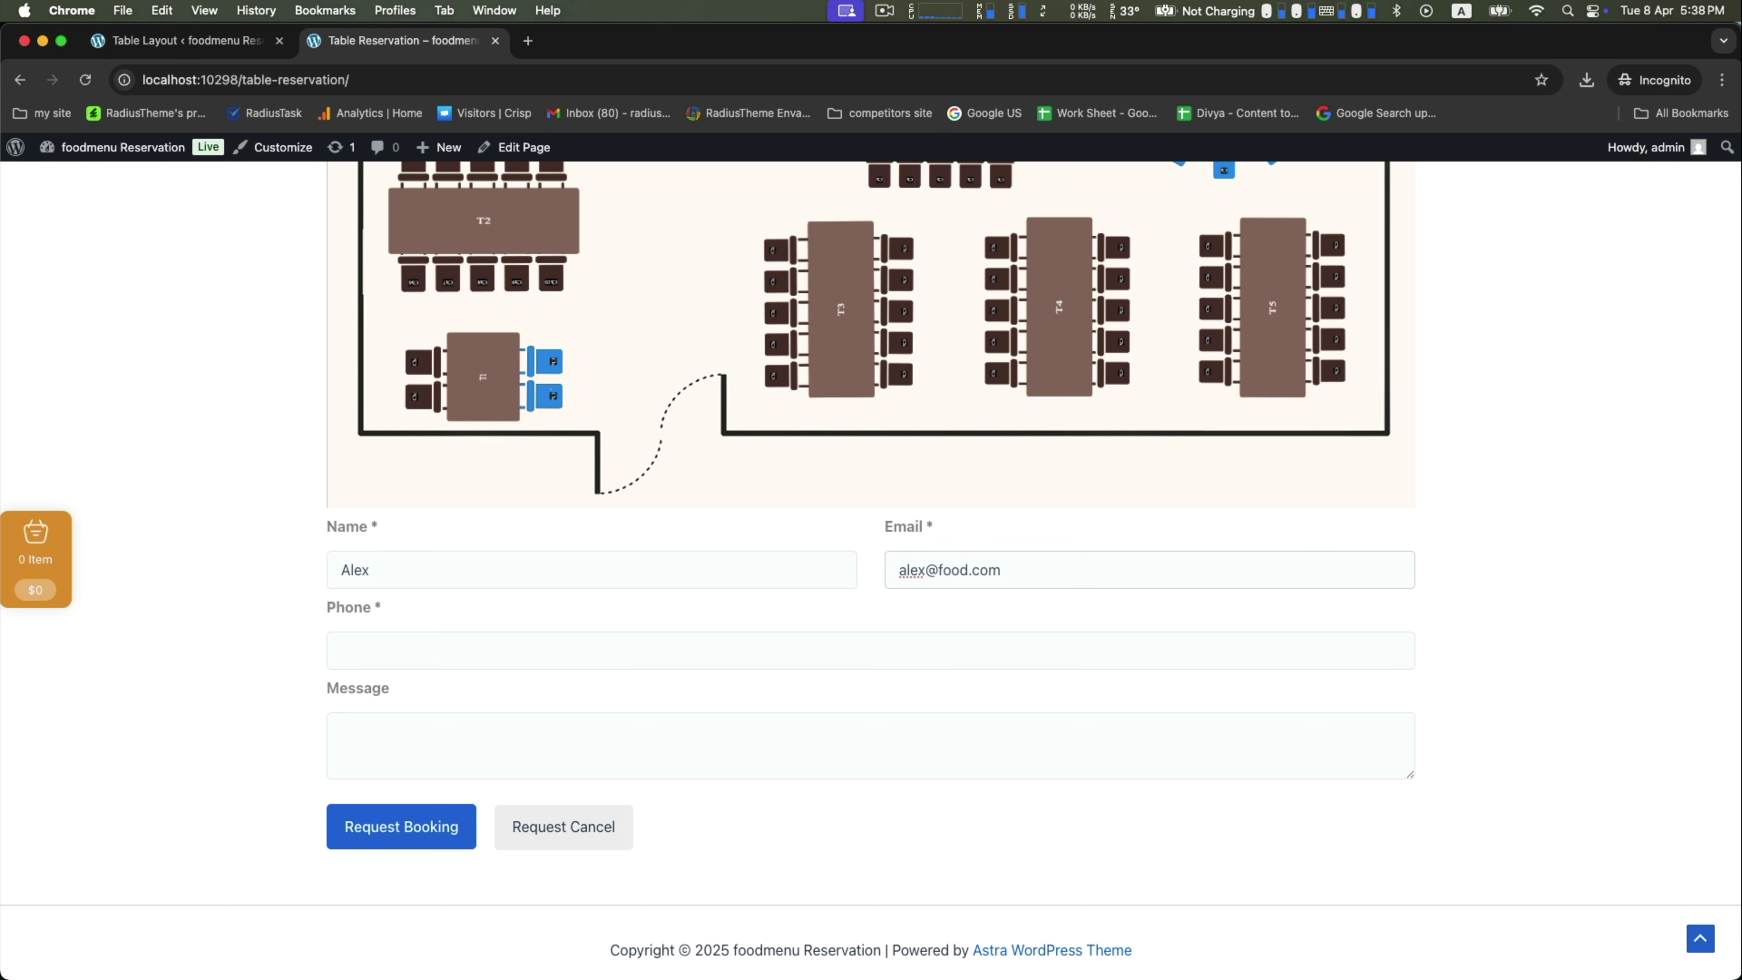
- Fill in the phone number and the message "This is sample Table booking", and submit the booking request
click(488, 641)
text(34535432)
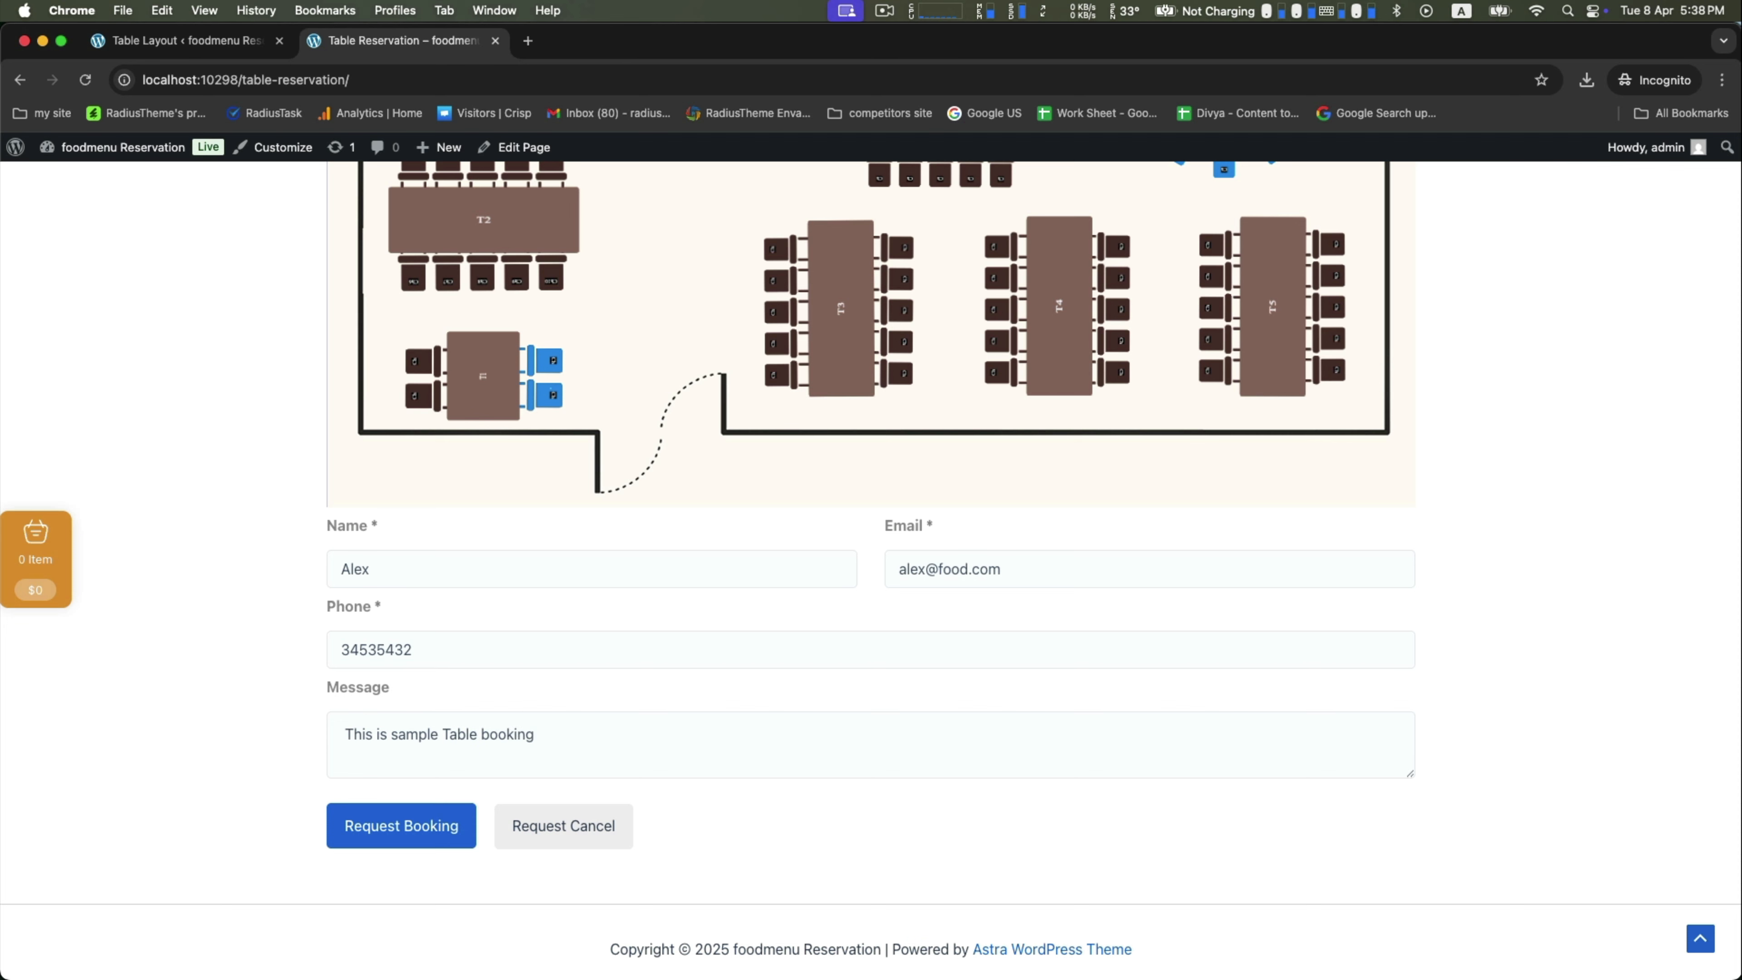
click(401, 824)
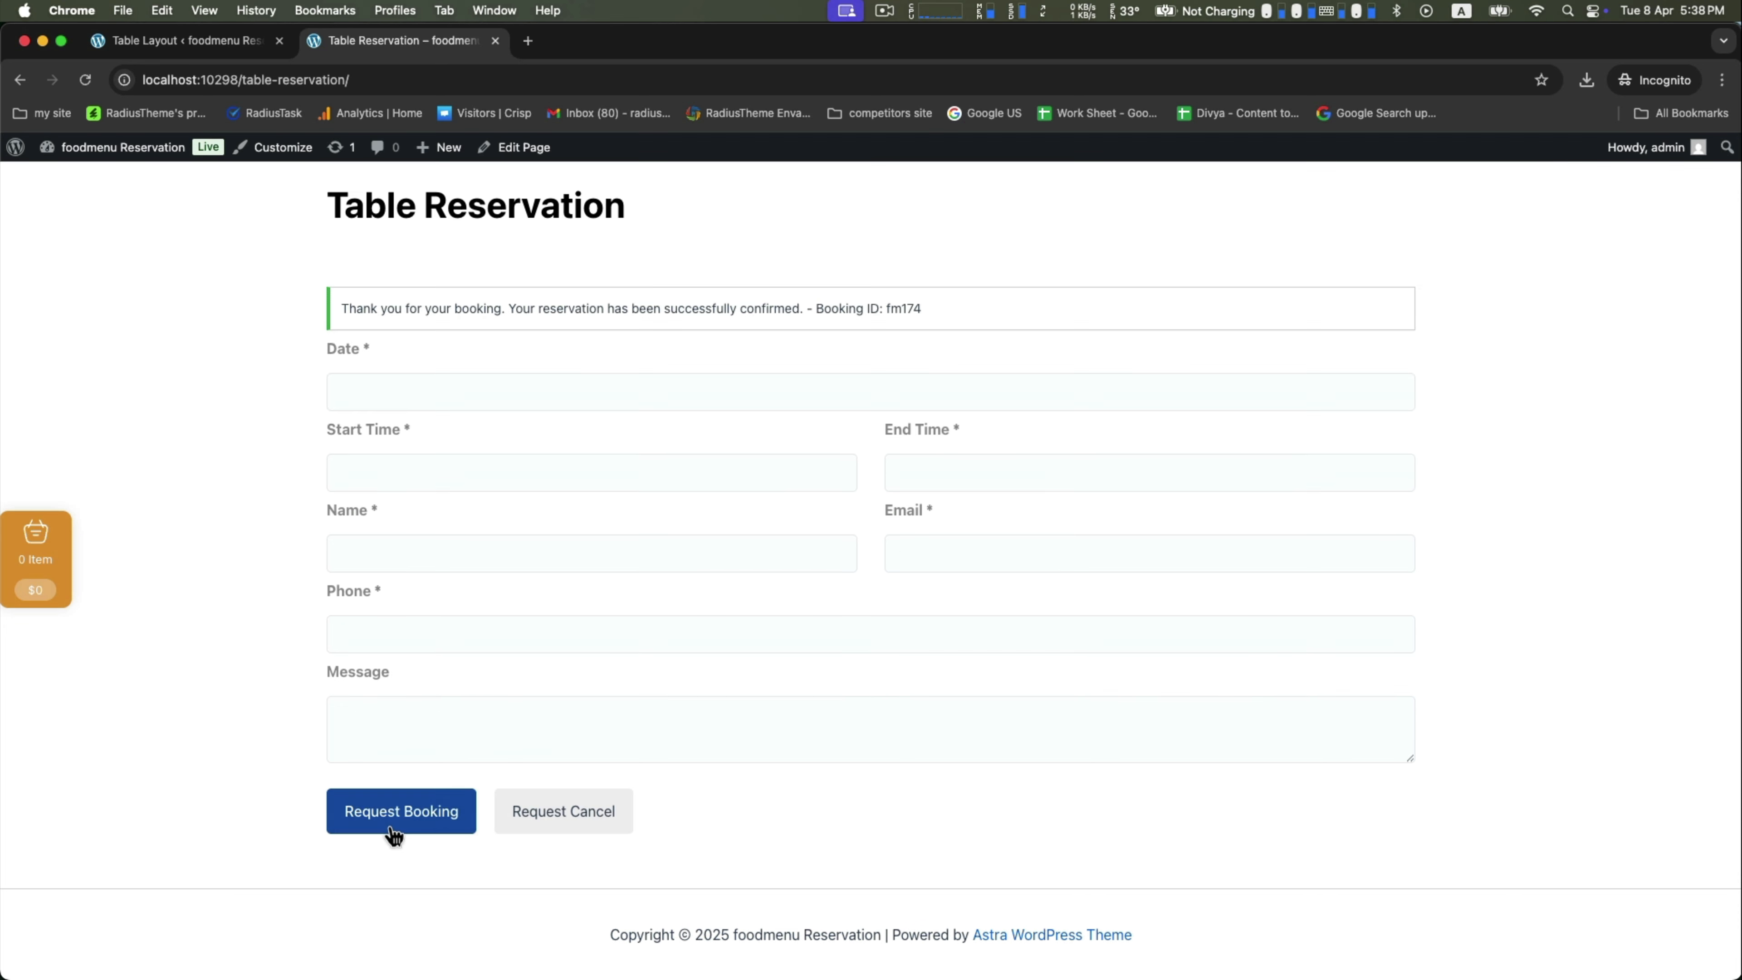
triple_click(899, 415)
click(978, 420)
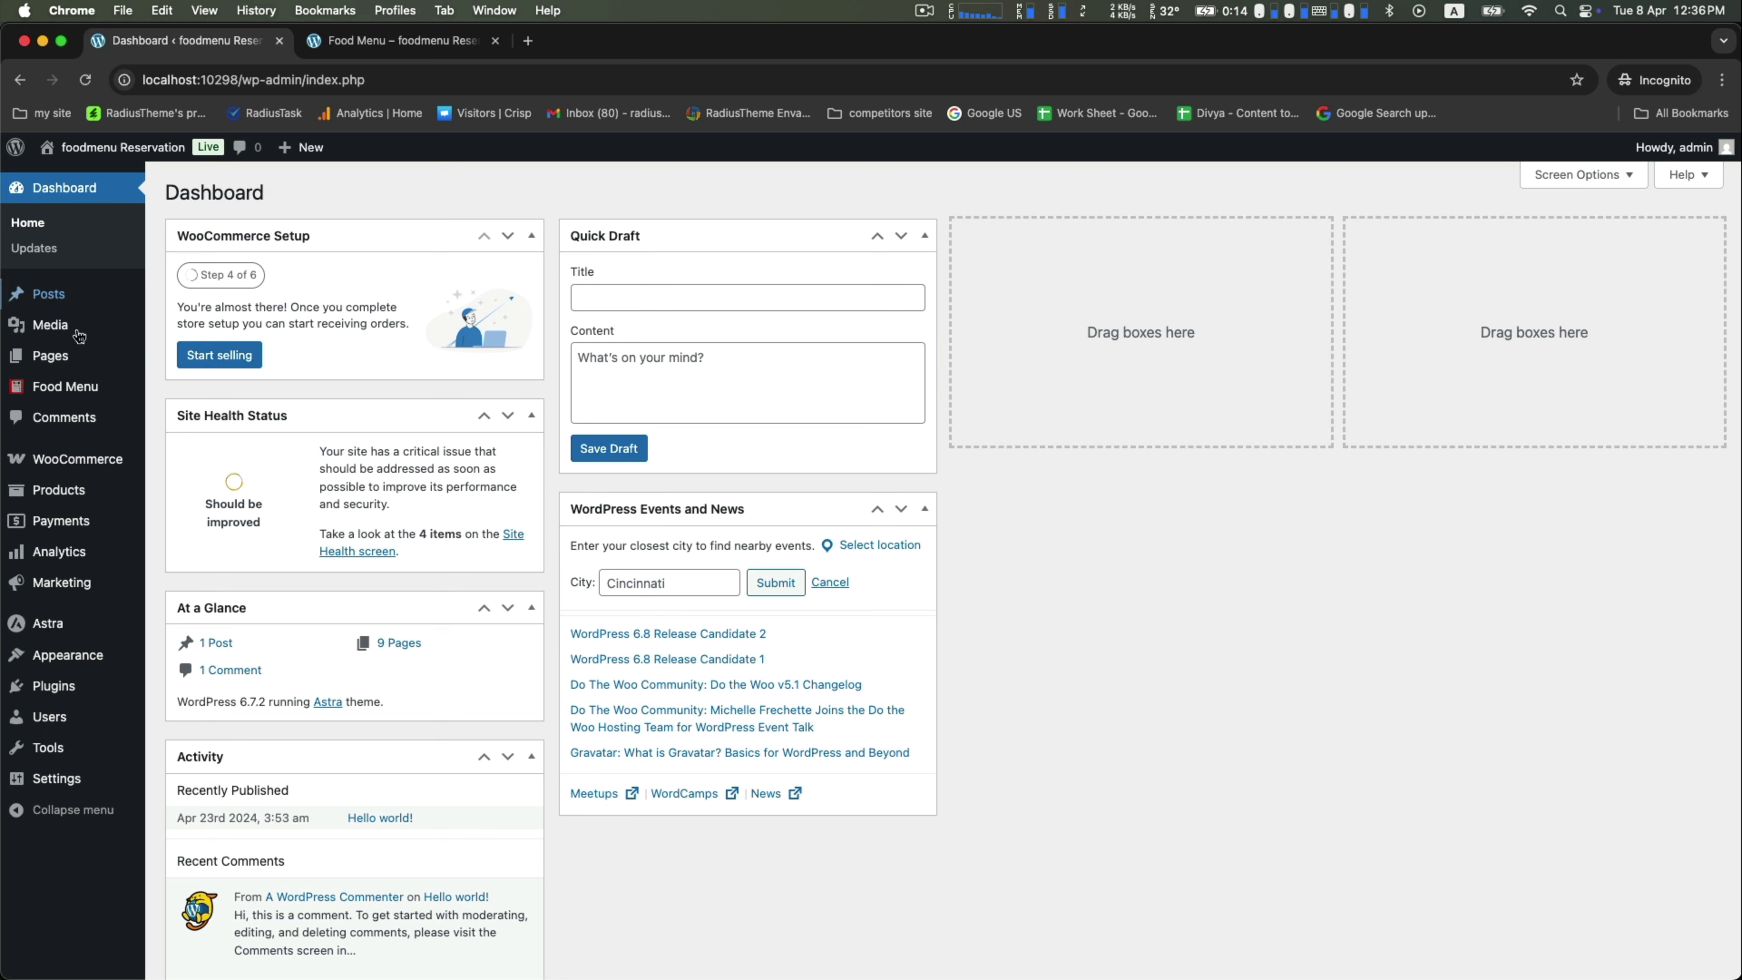
- Enable reservations in the Food Menu general settings, save the changes and reload the page
mouse_move(36, 392)
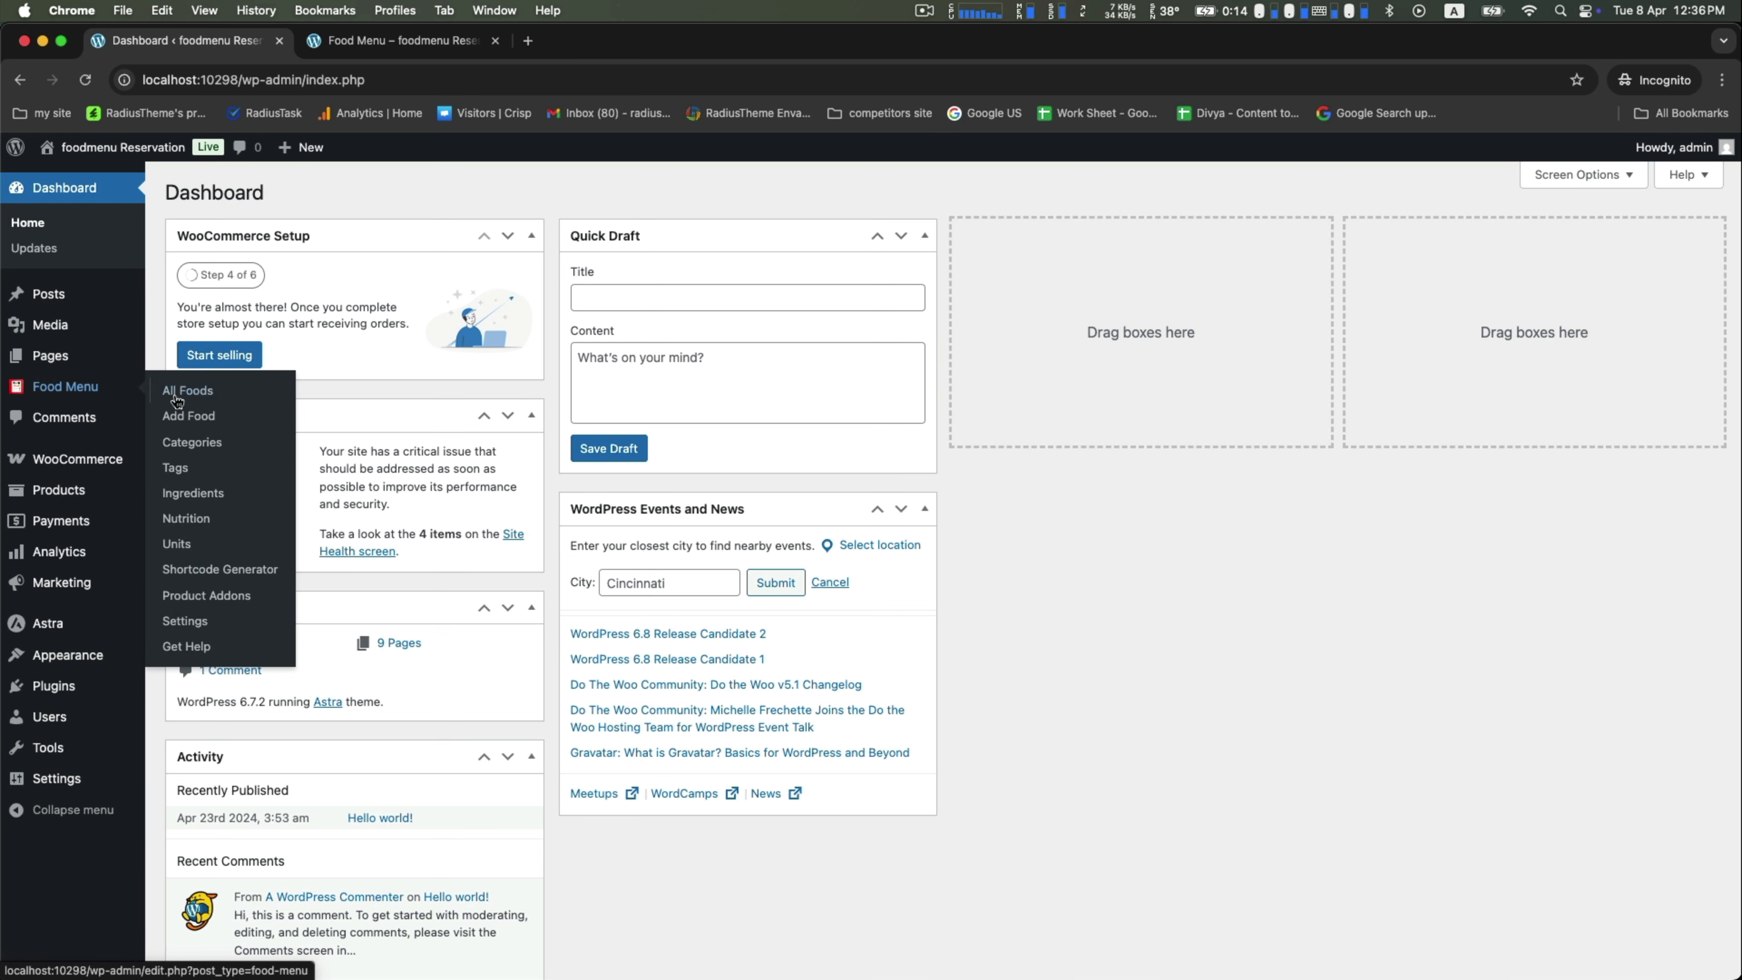
click(183, 618)
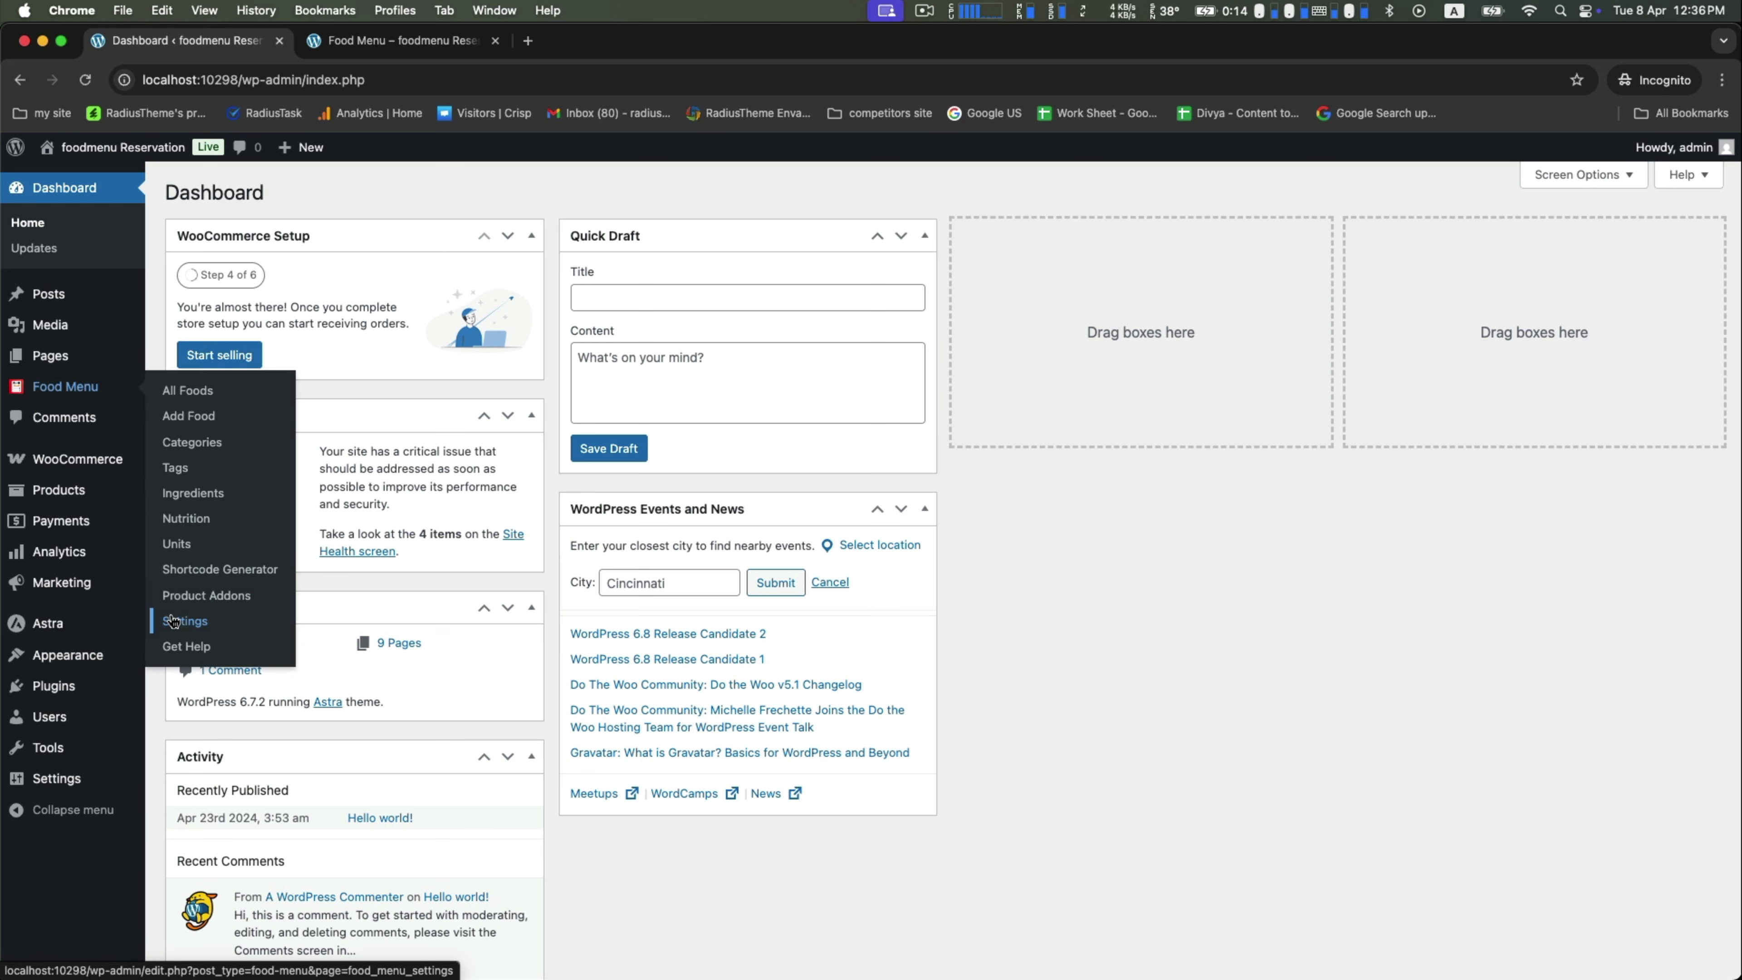
scroll(905, 540, down, 10)
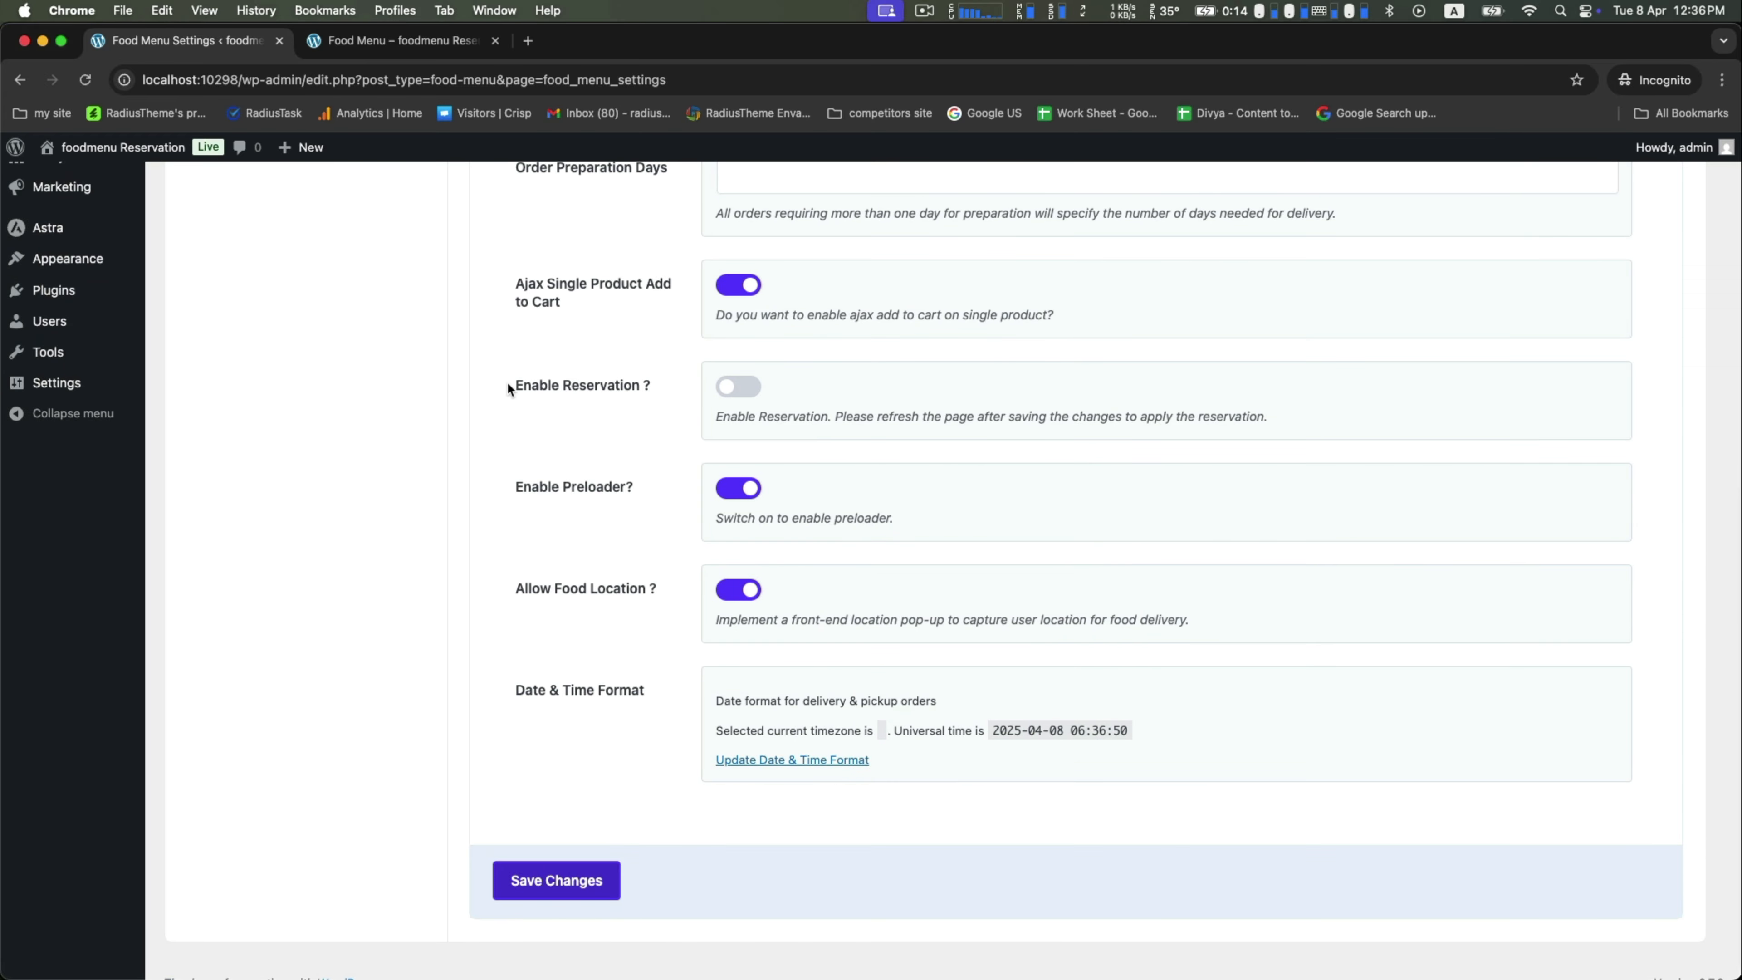
drag(507, 390, 669, 384)
click(669, 385)
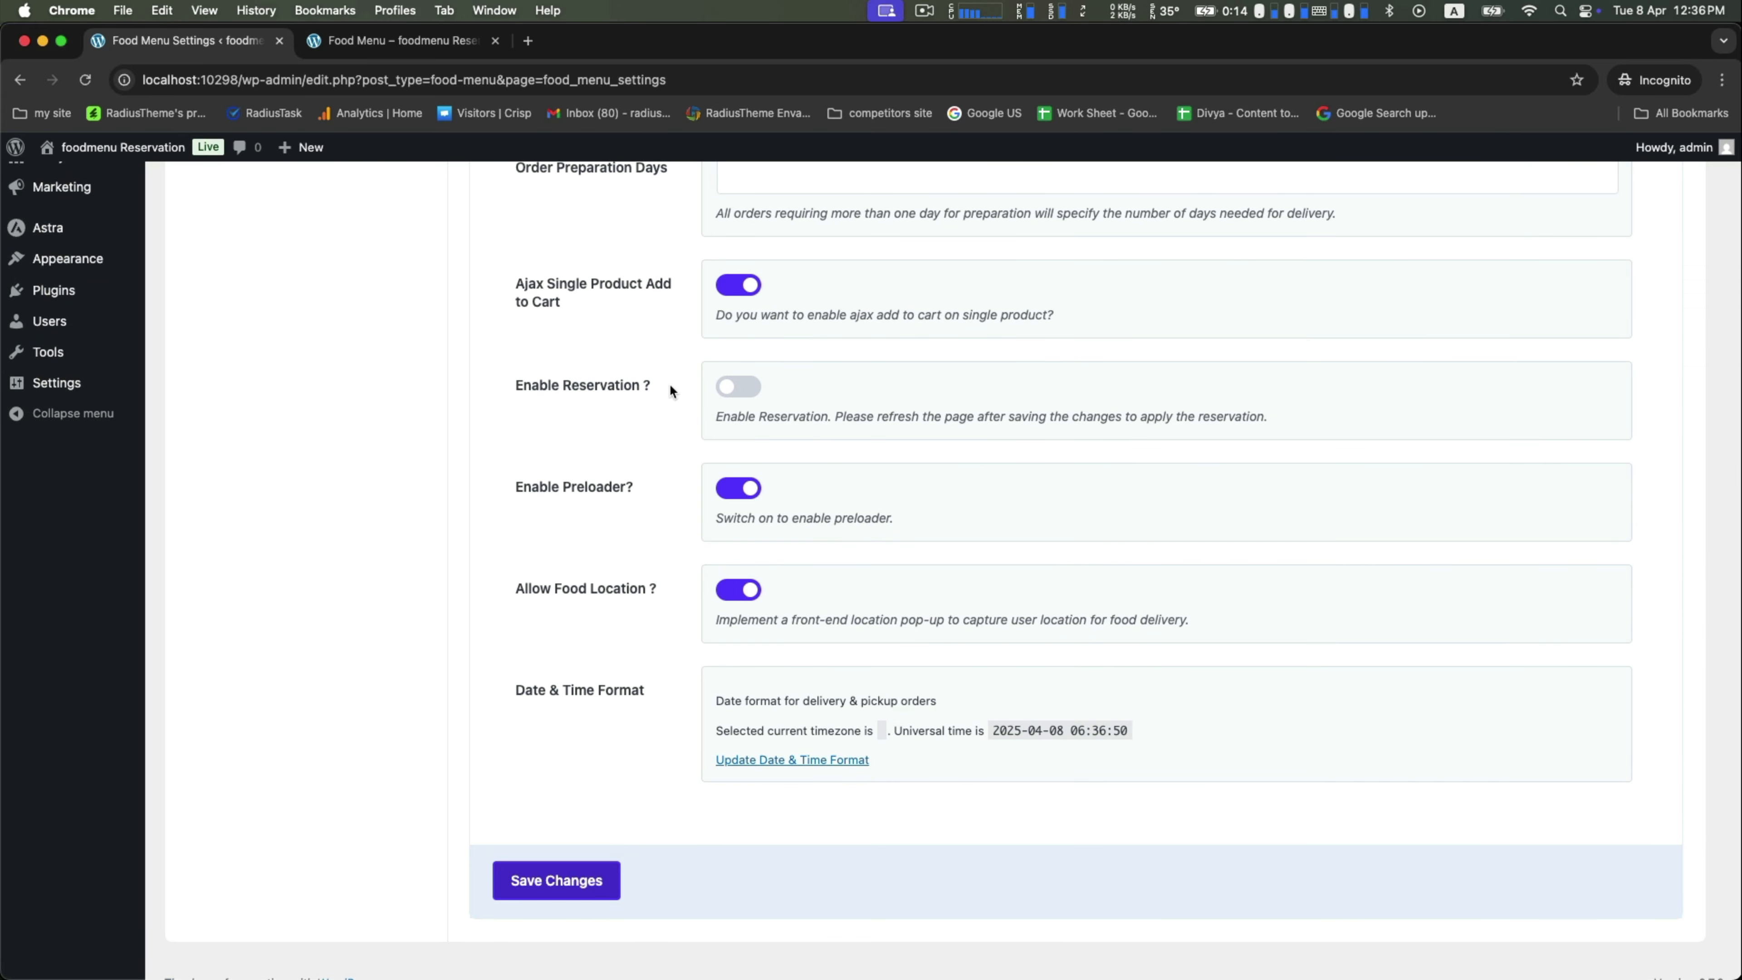
click(758, 393)
click(559, 879)
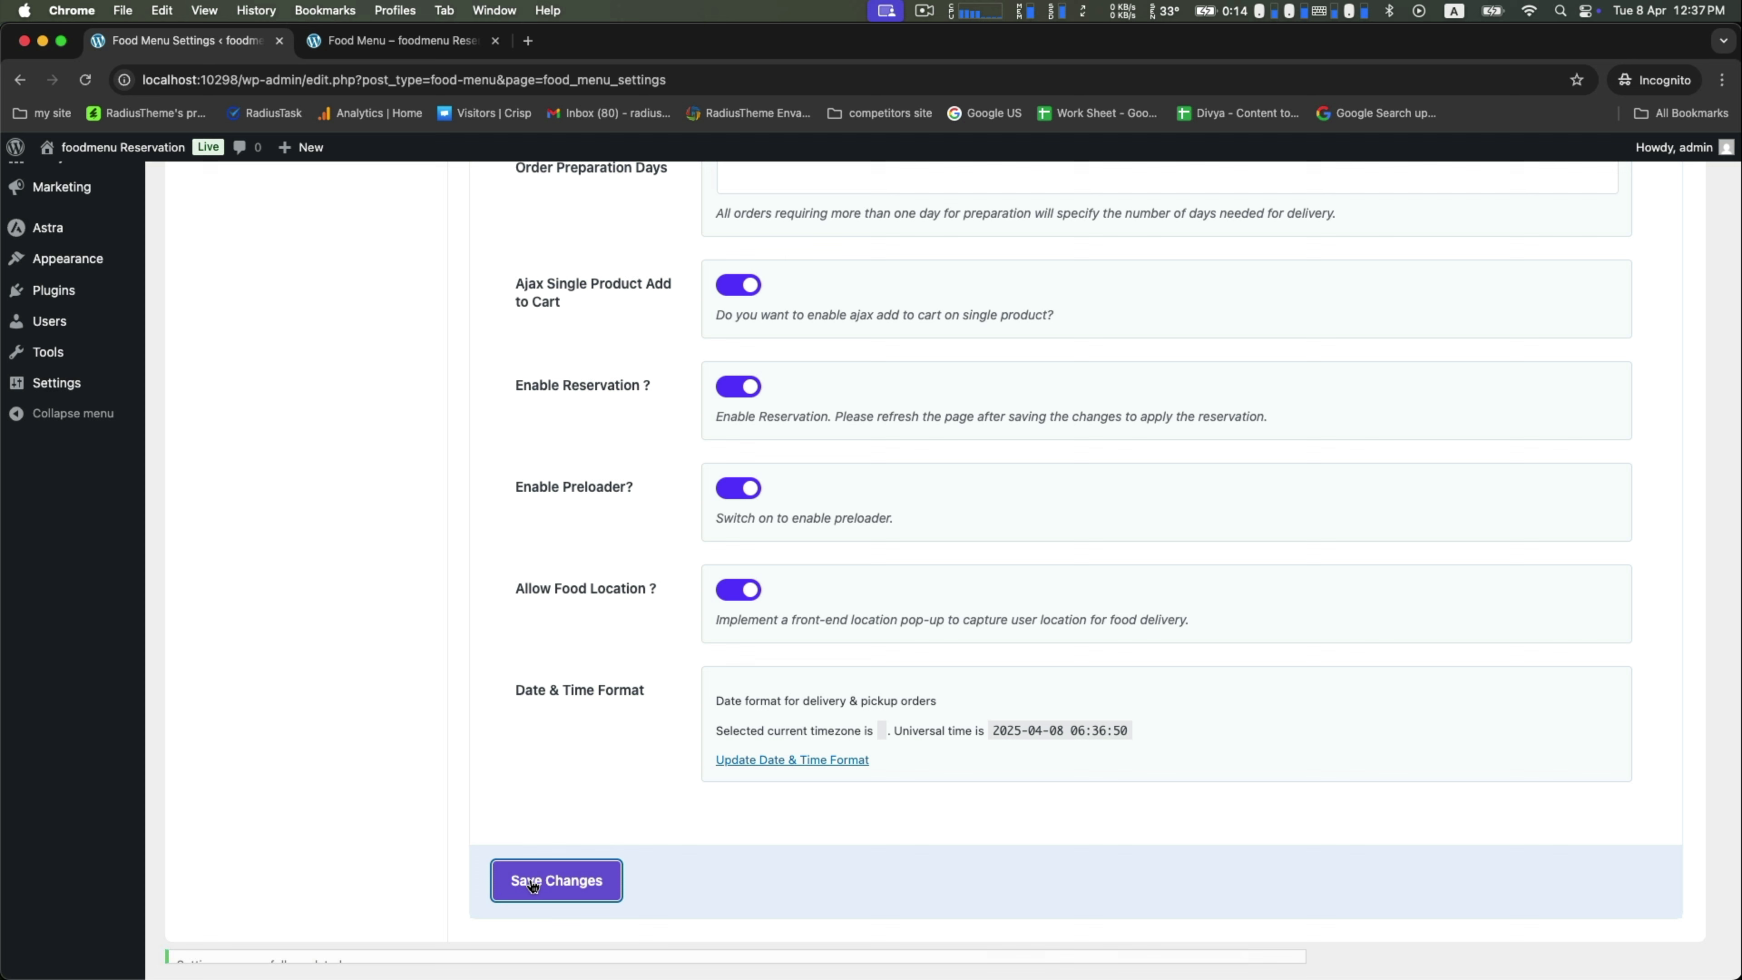
click(85, 83)
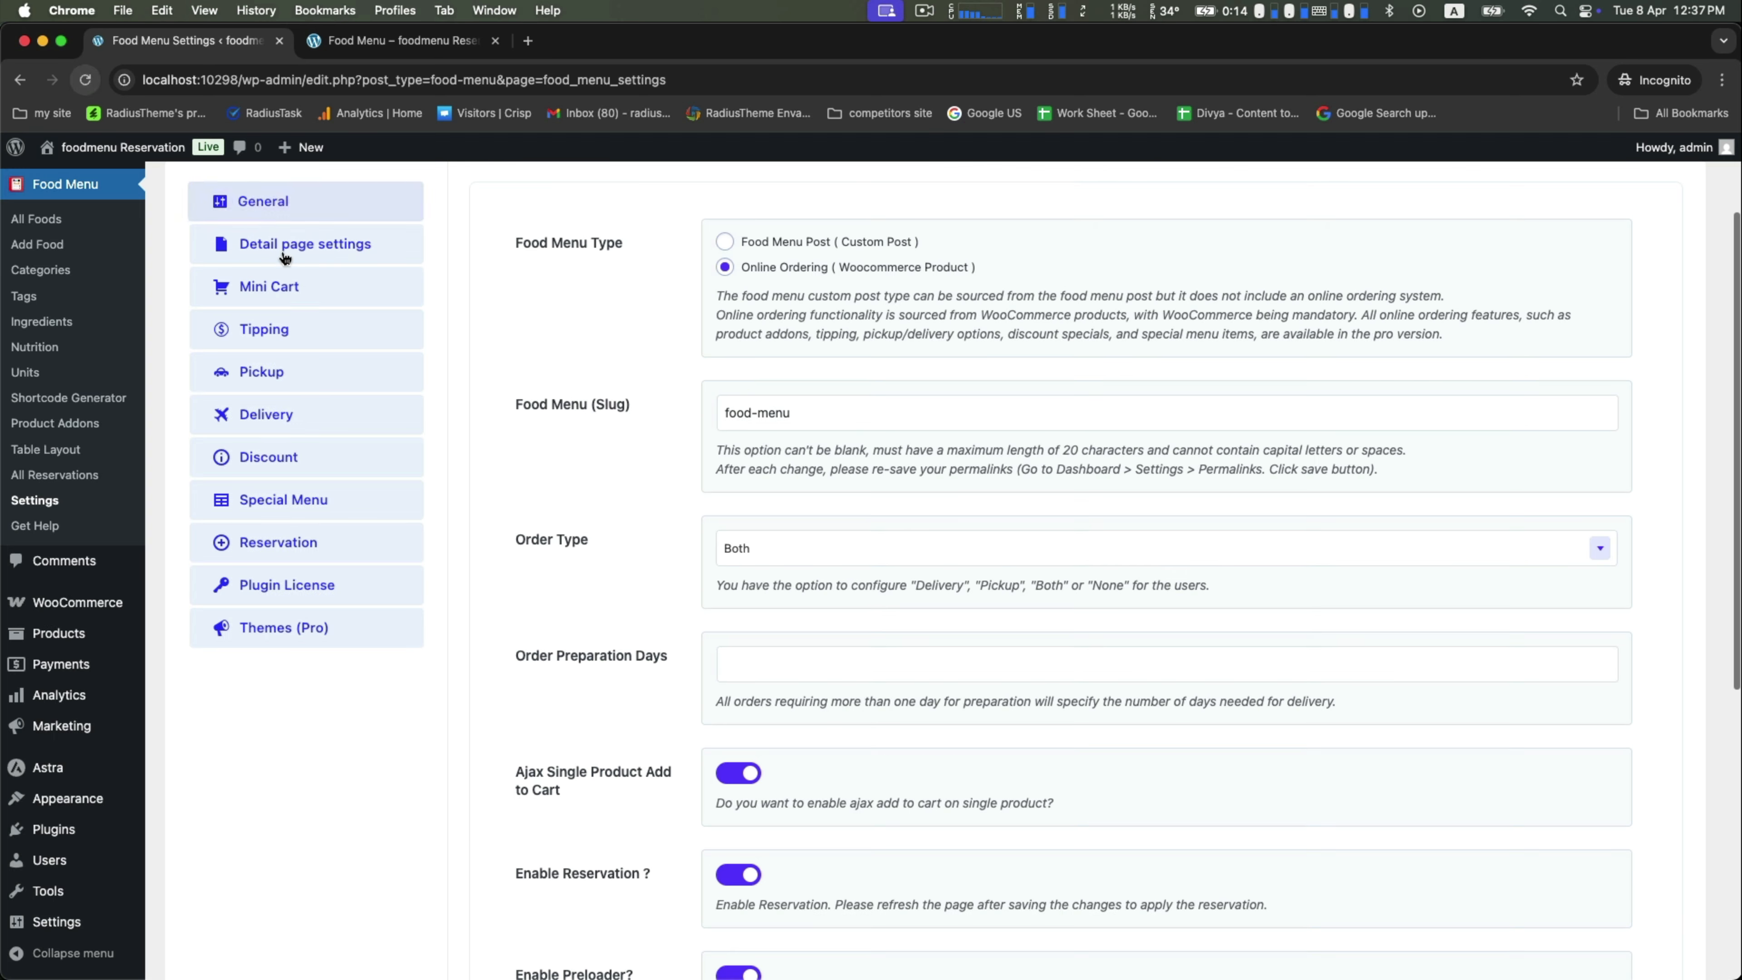
- Examine the Reservation settings for seat capacity, minimum and maximum guests, time interval and default reservation status options
click(252, 547)
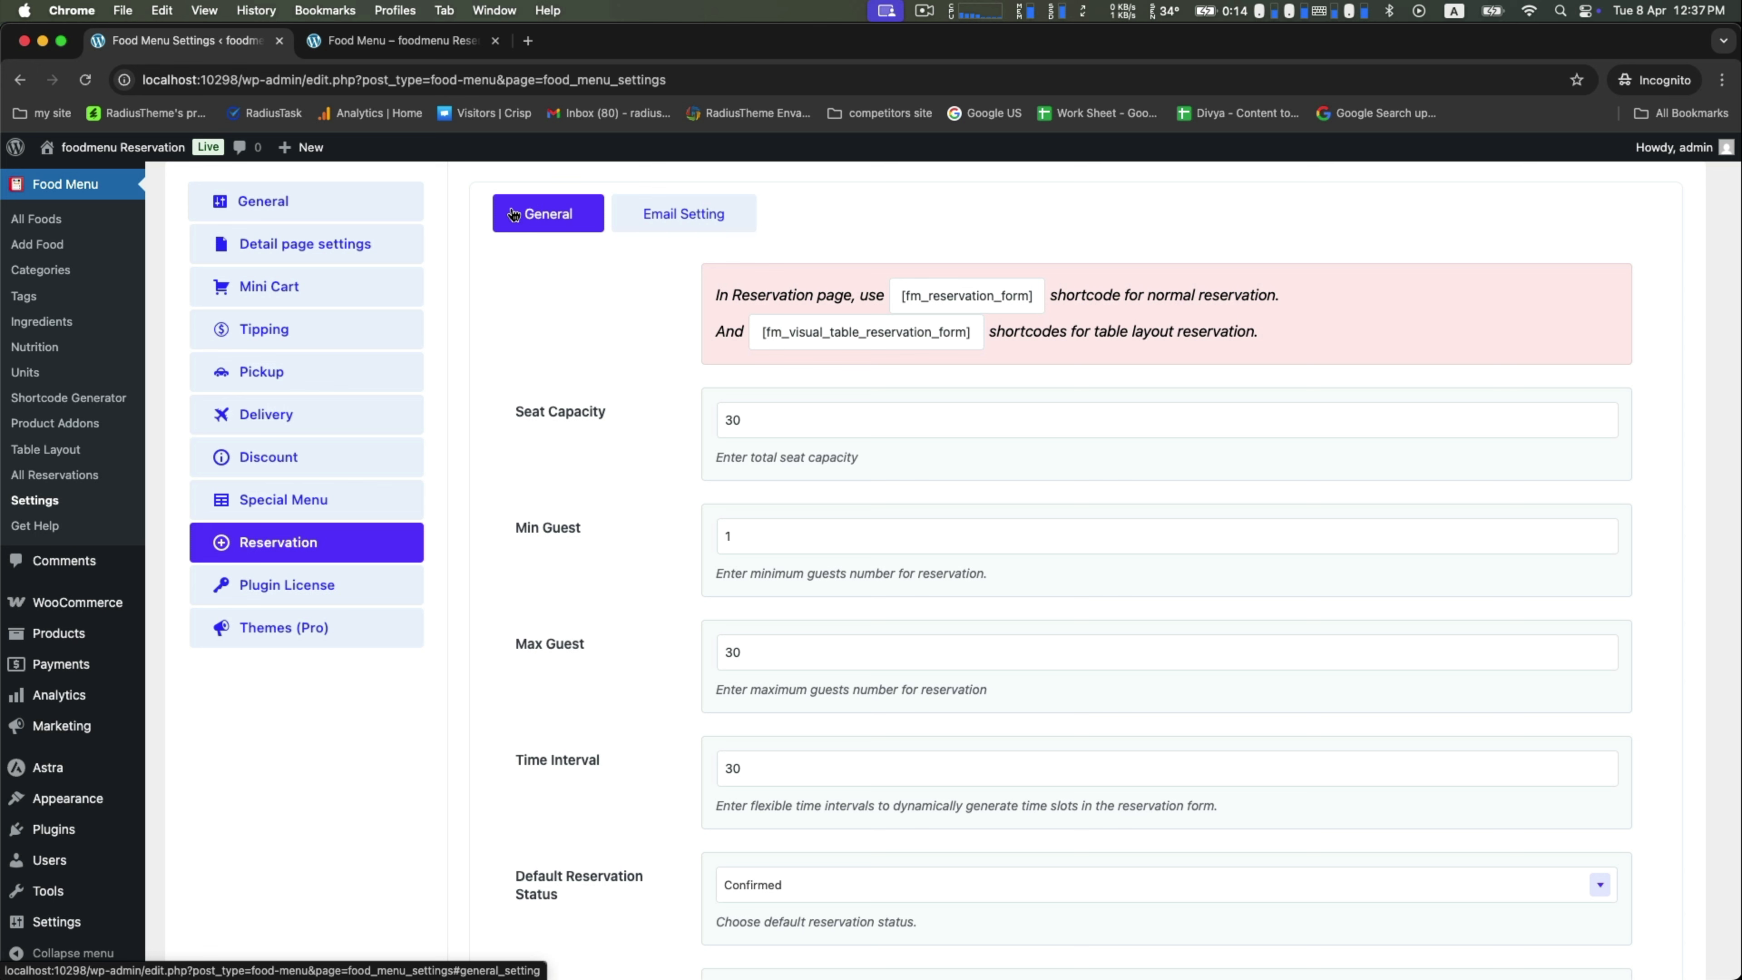
scroll(640, 383, down, 5)
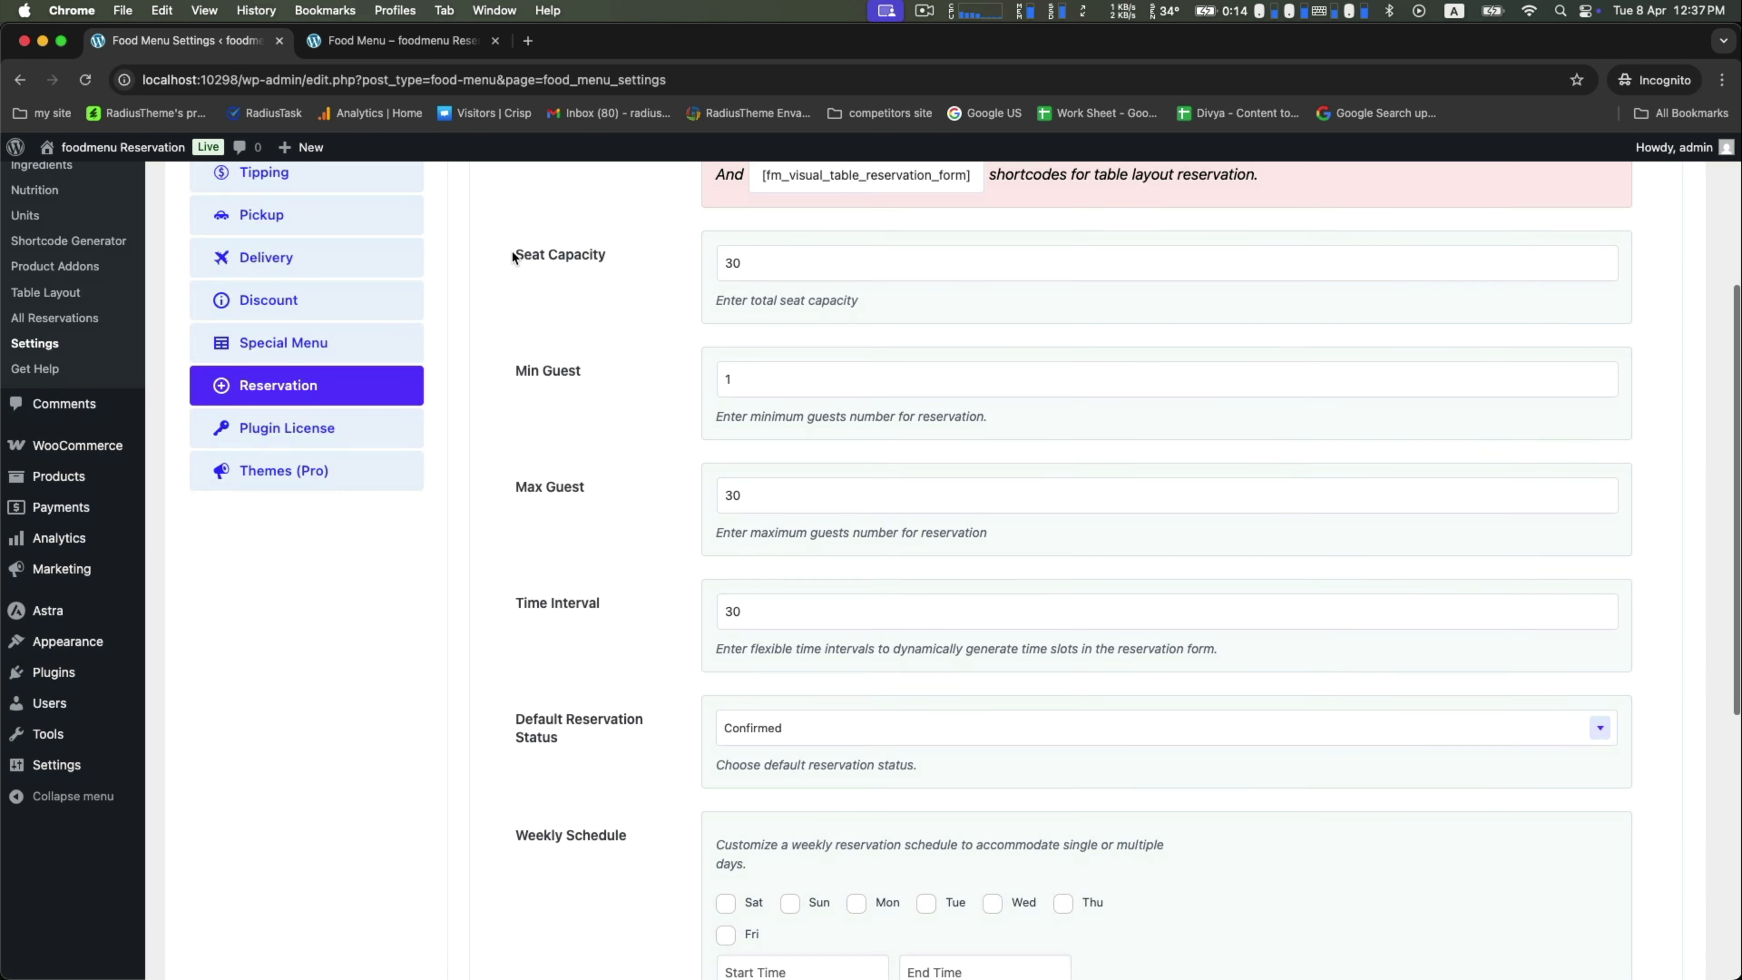
click(768, 262)
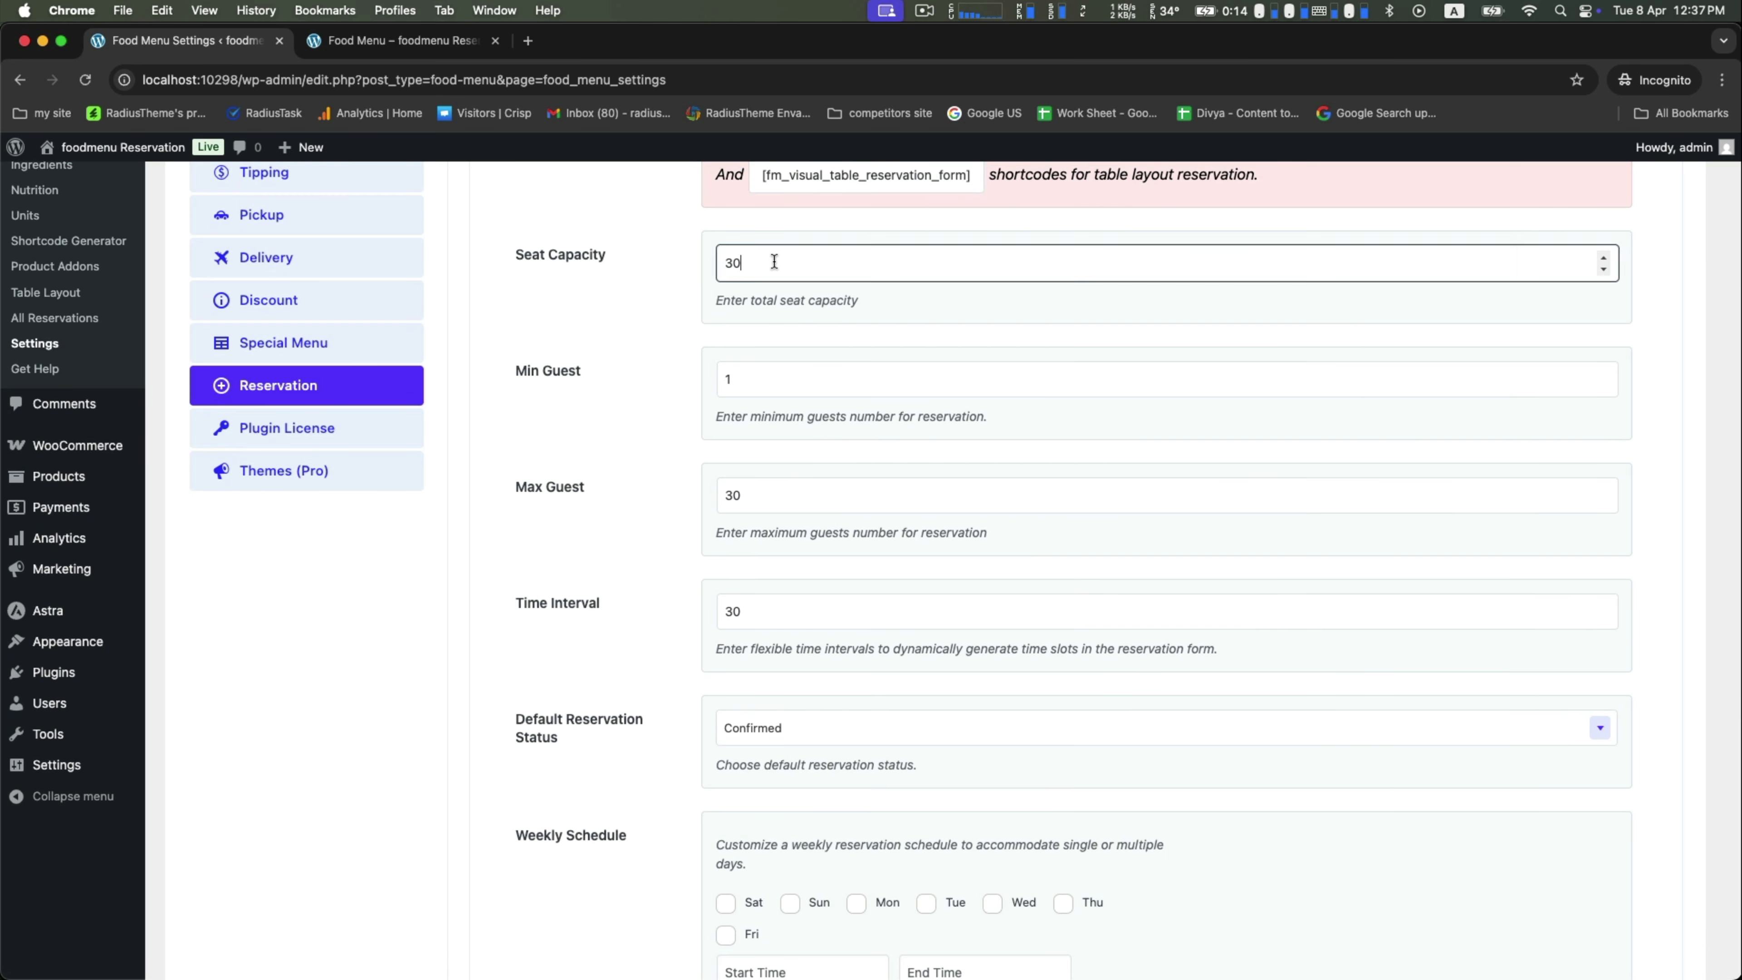
click(508, 374)
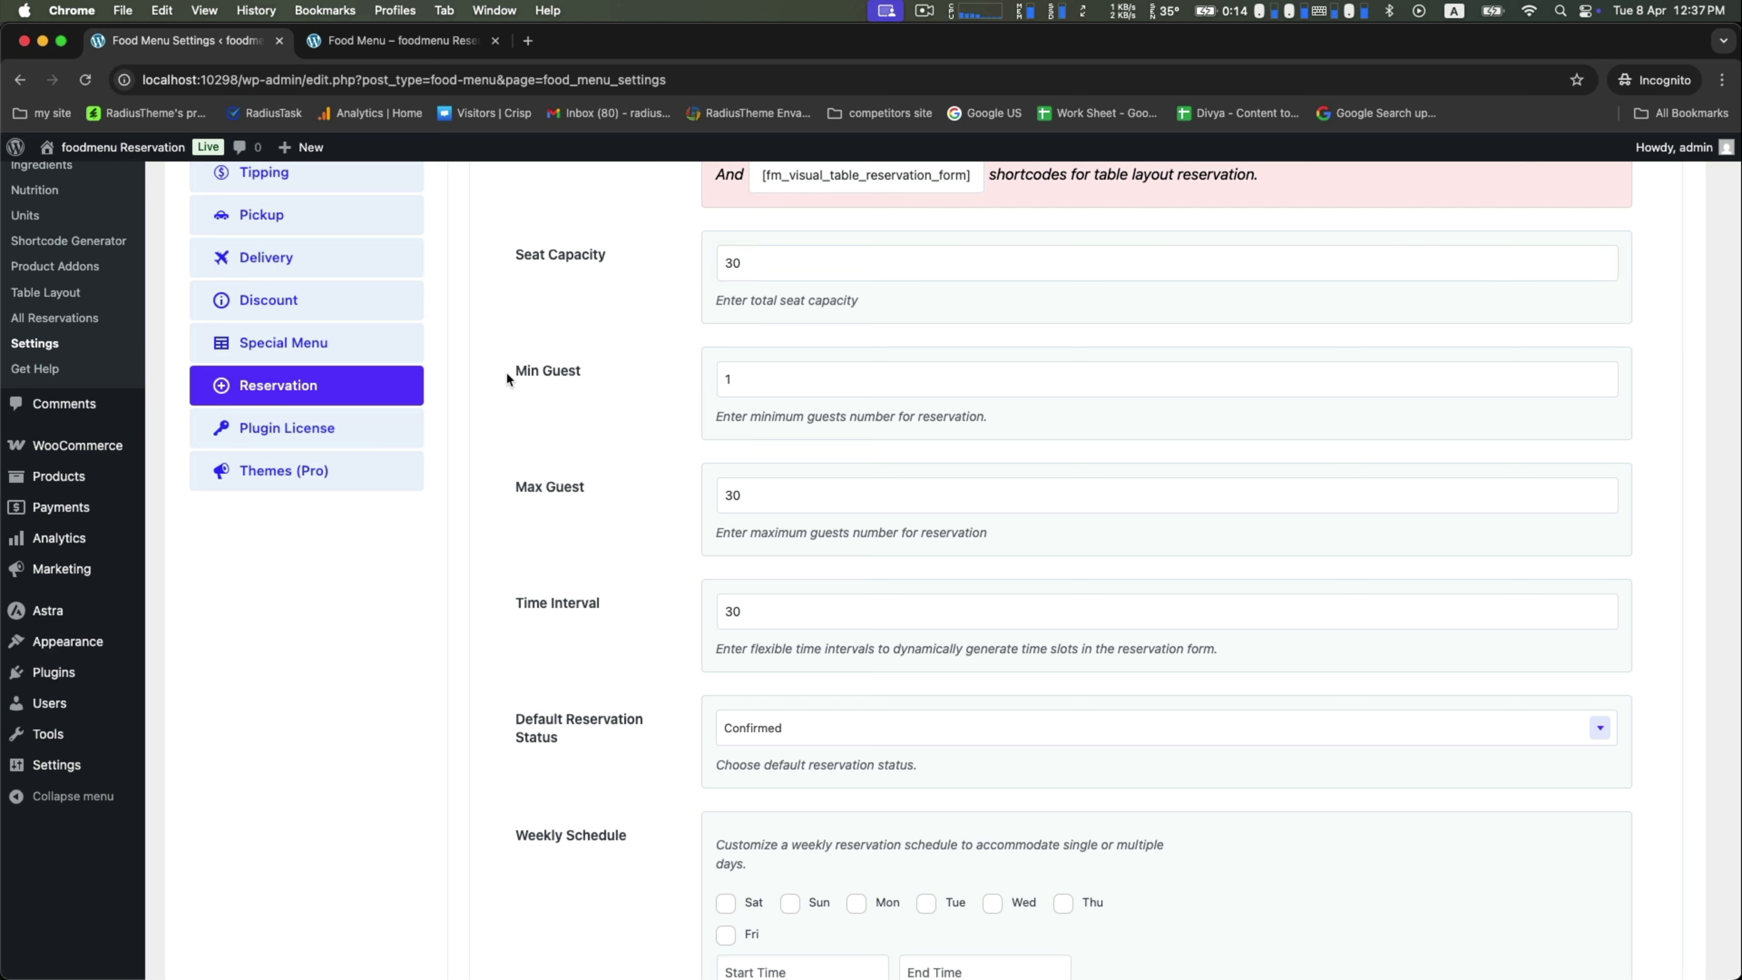
drag(510, 373, 604, 370)
click(746, 368)
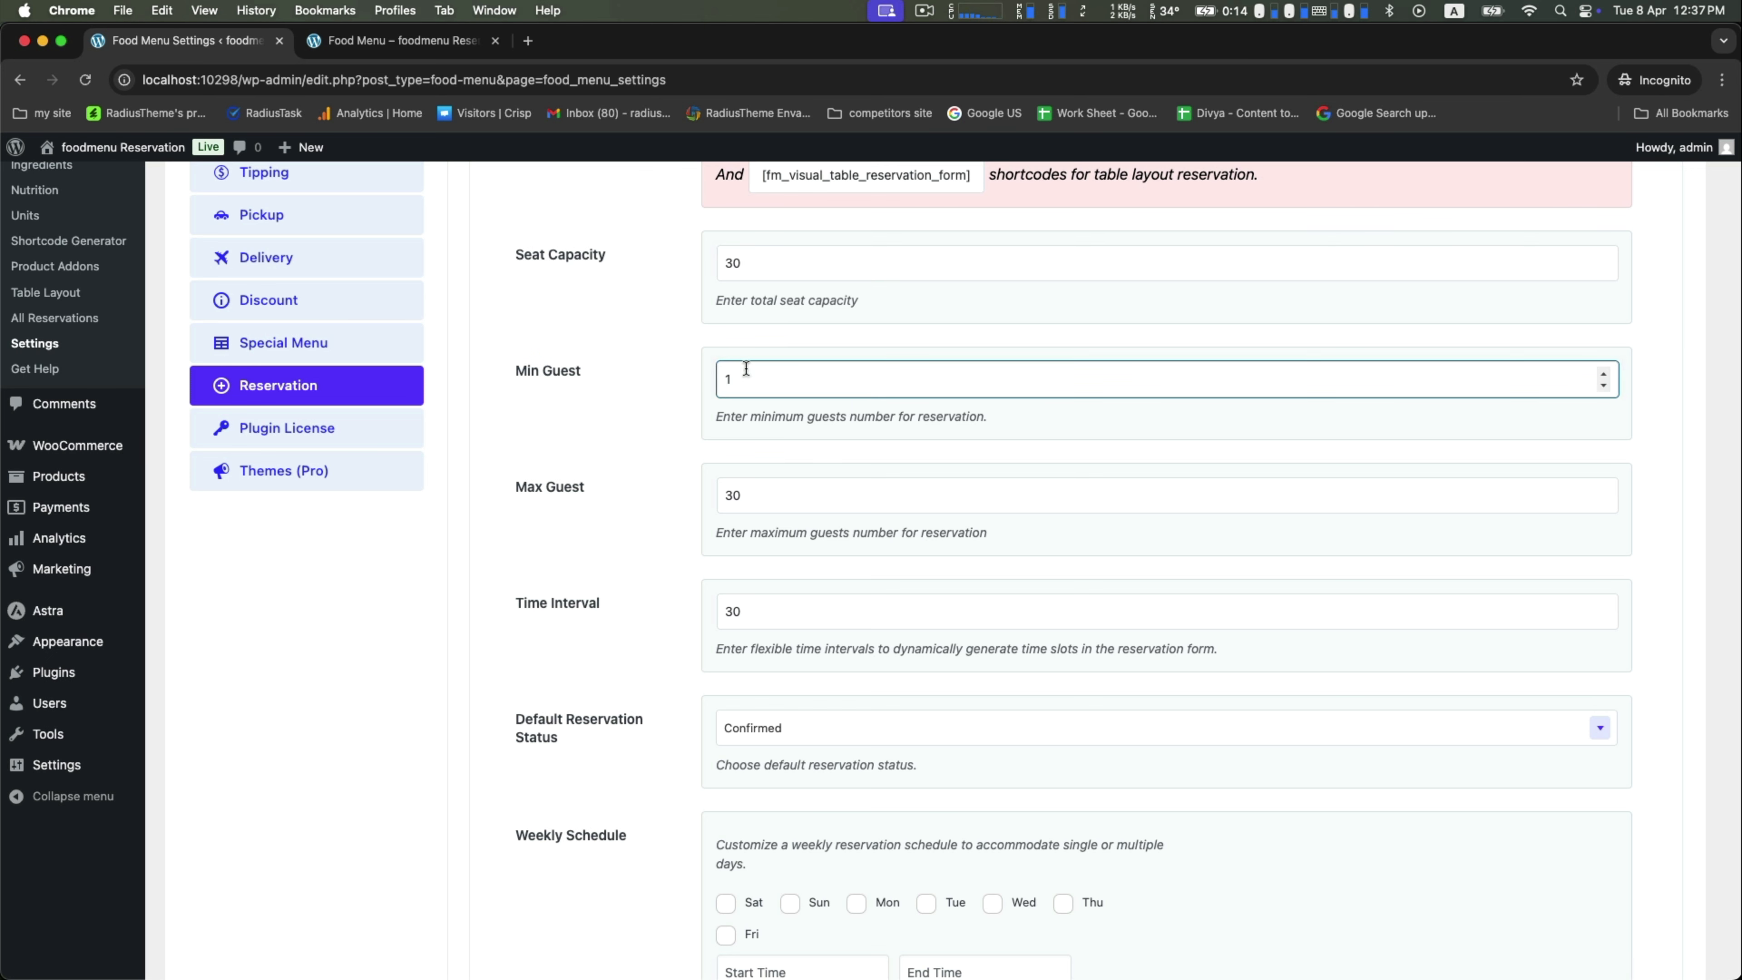
scroll(567, 417, down, 2)
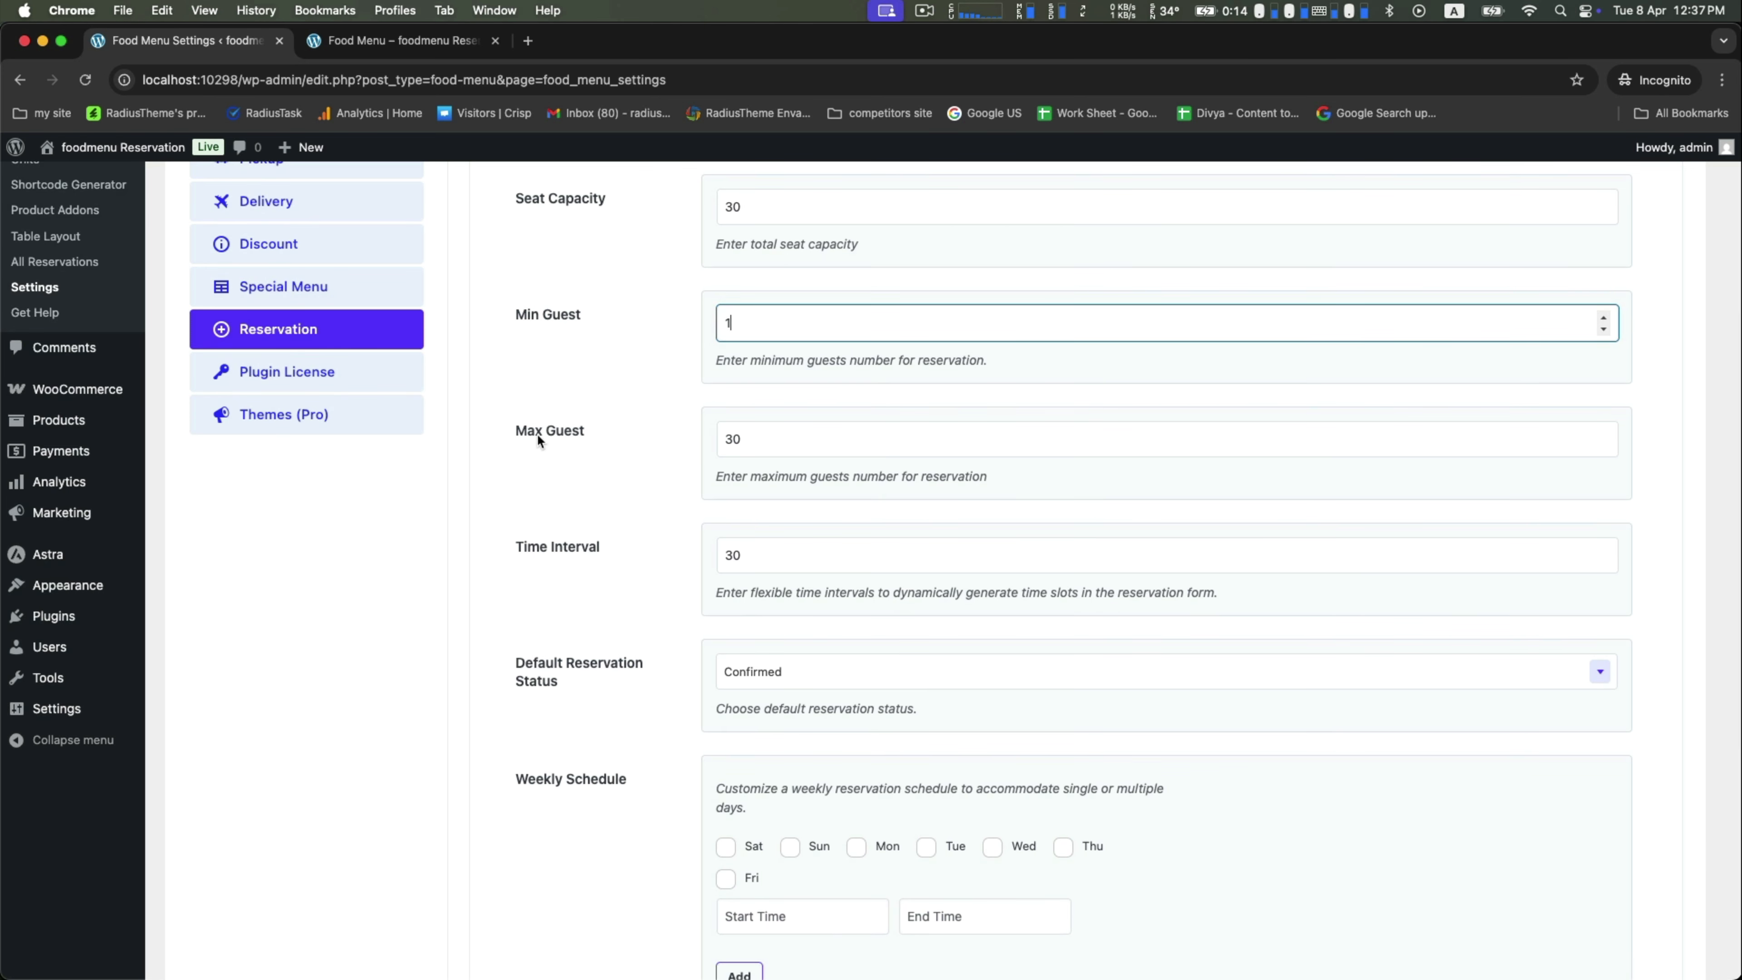
drag(510, 434, 629, 426)
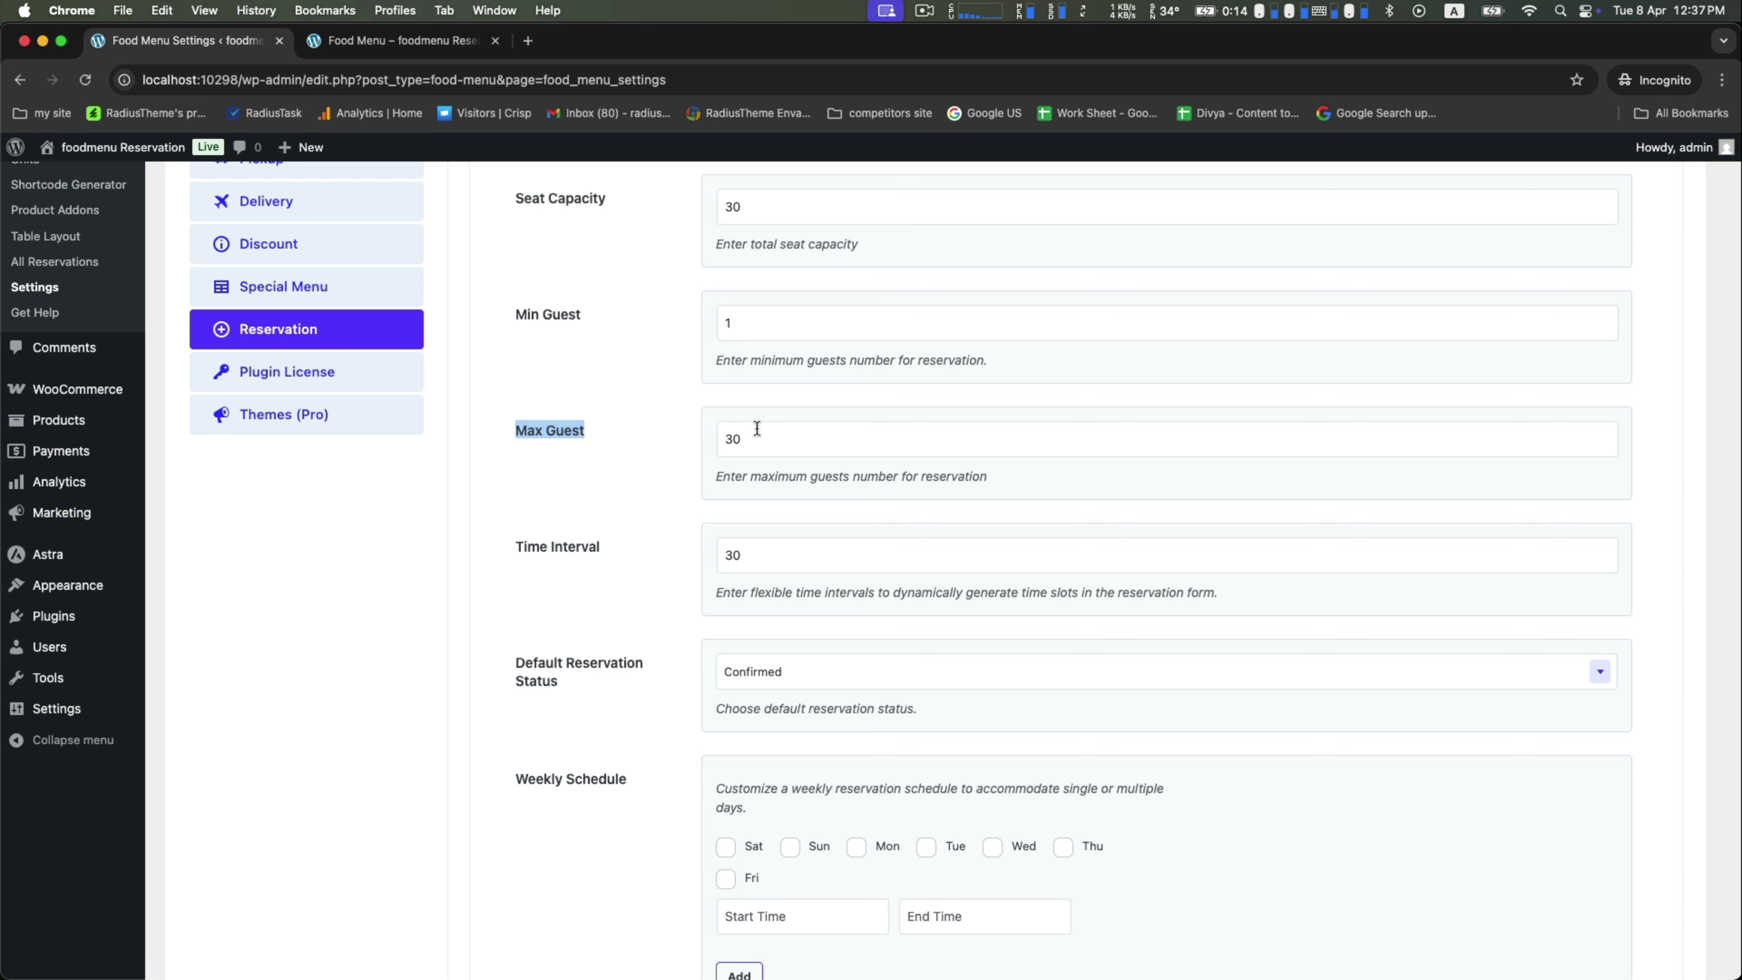
click(770, 444)
drag(514, 557, 611, 542)
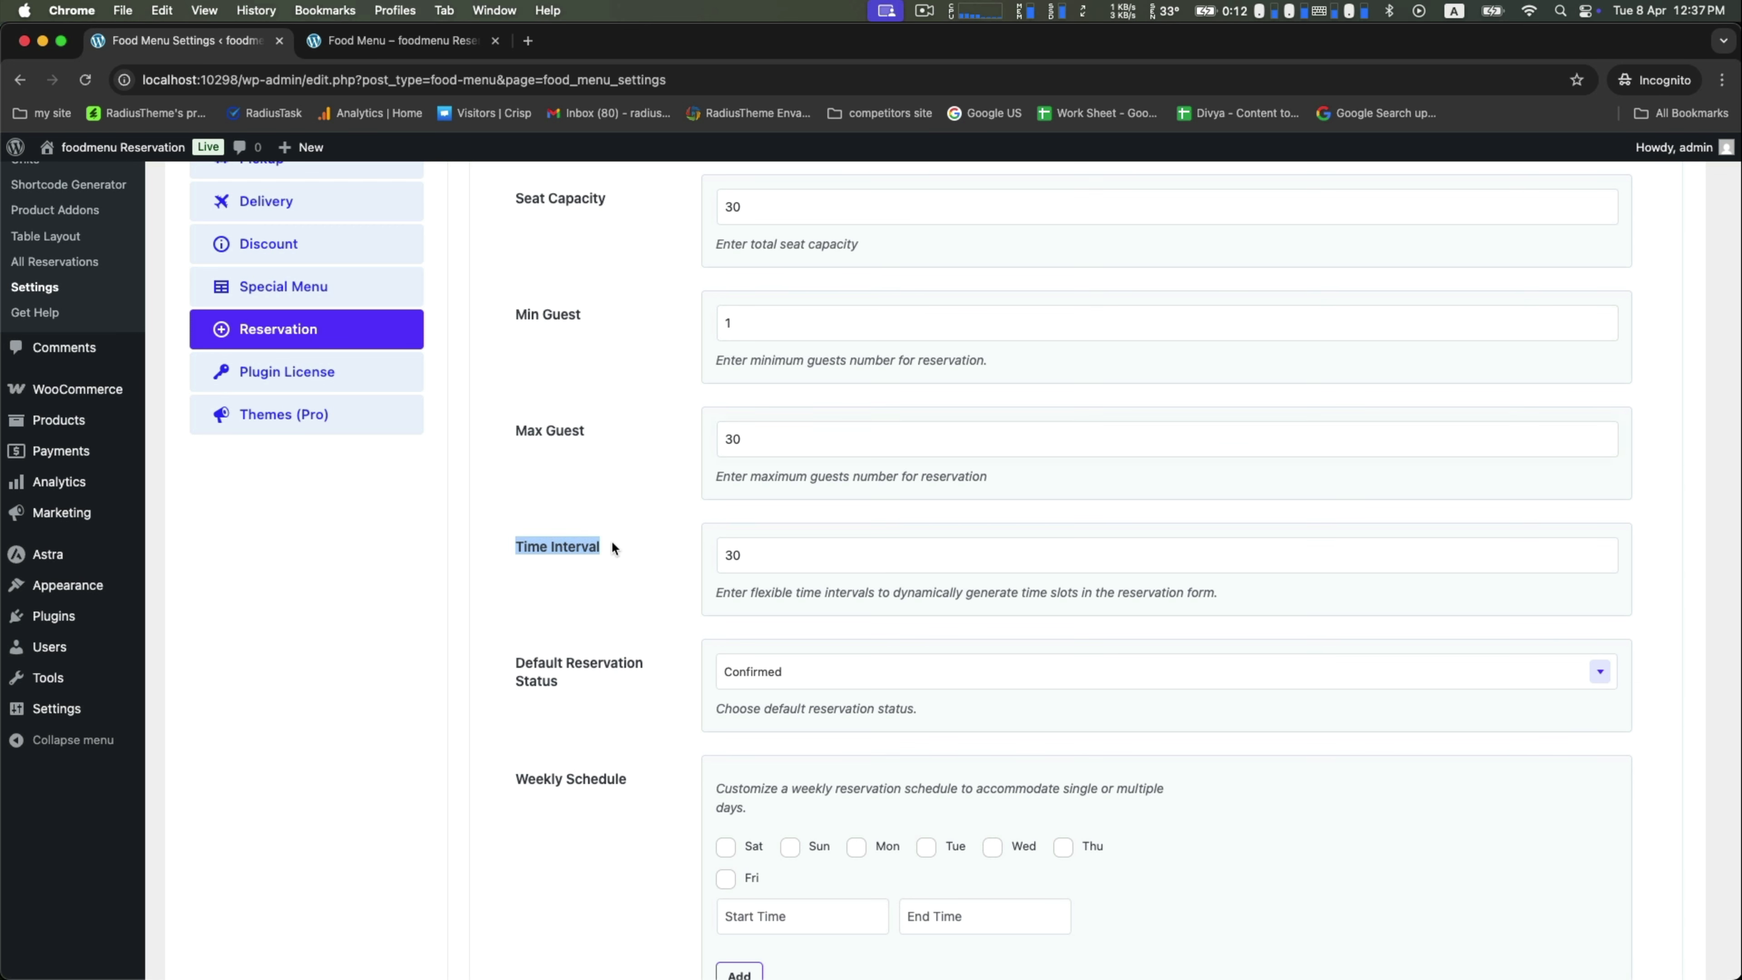
scroll(668, 557, down, 5)
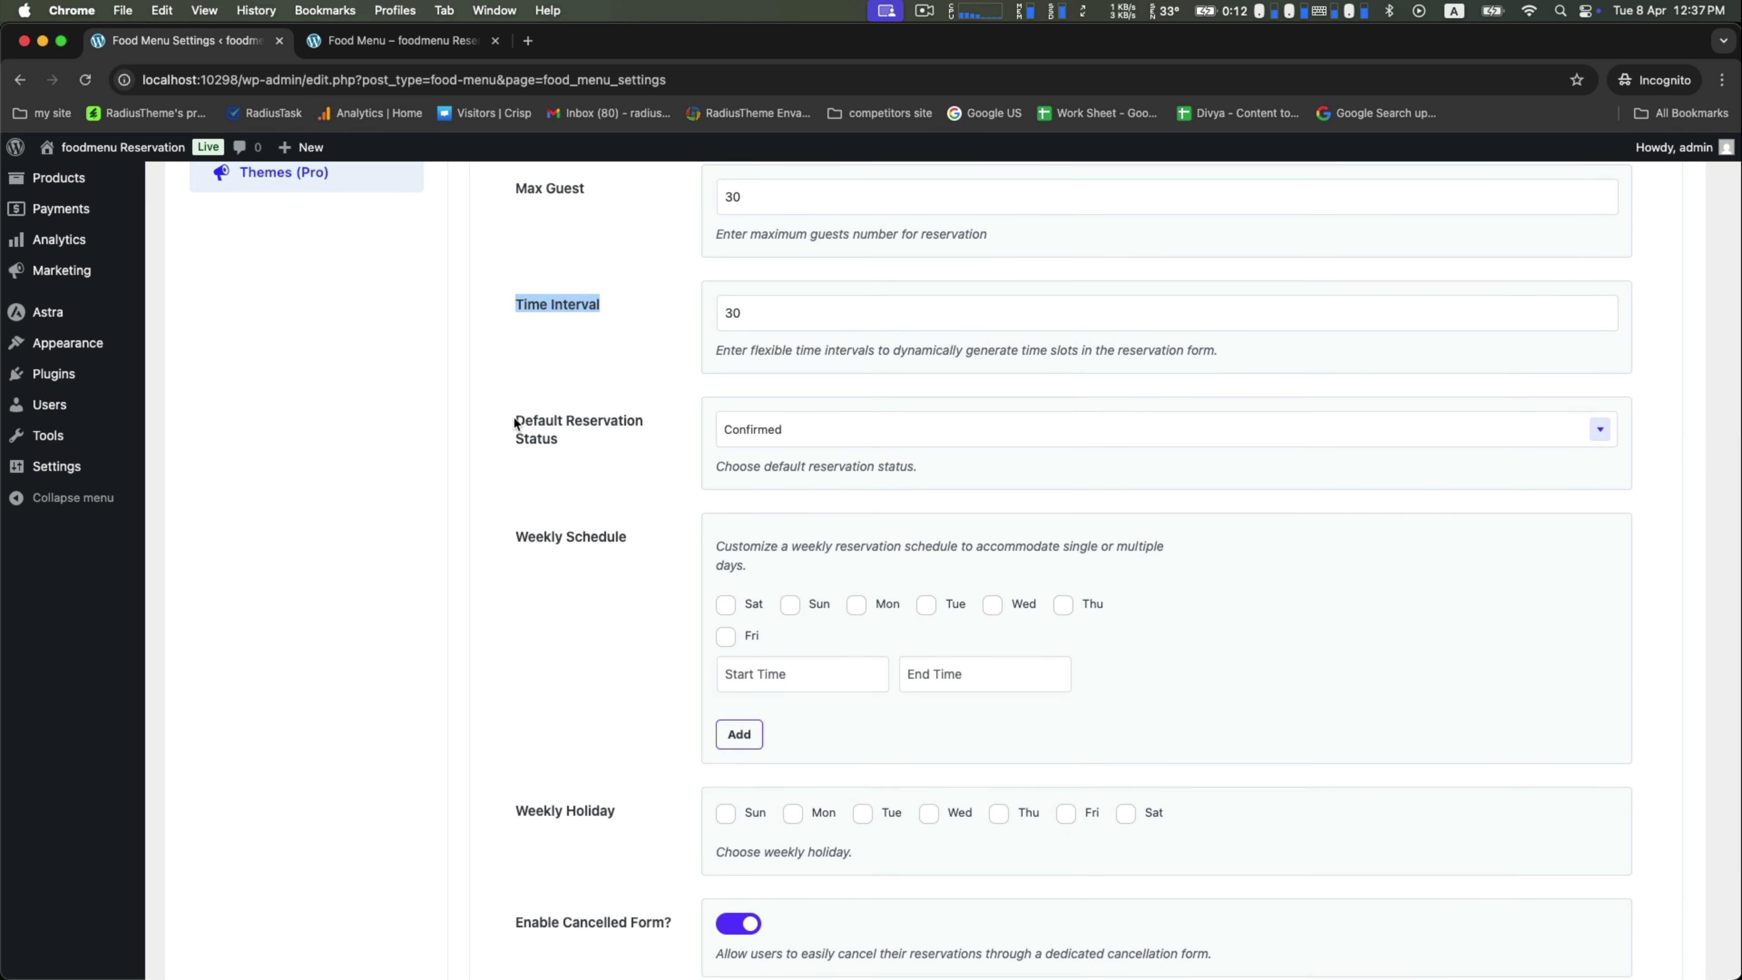
drag(516, 420, 553, 438)
click(781, 430)
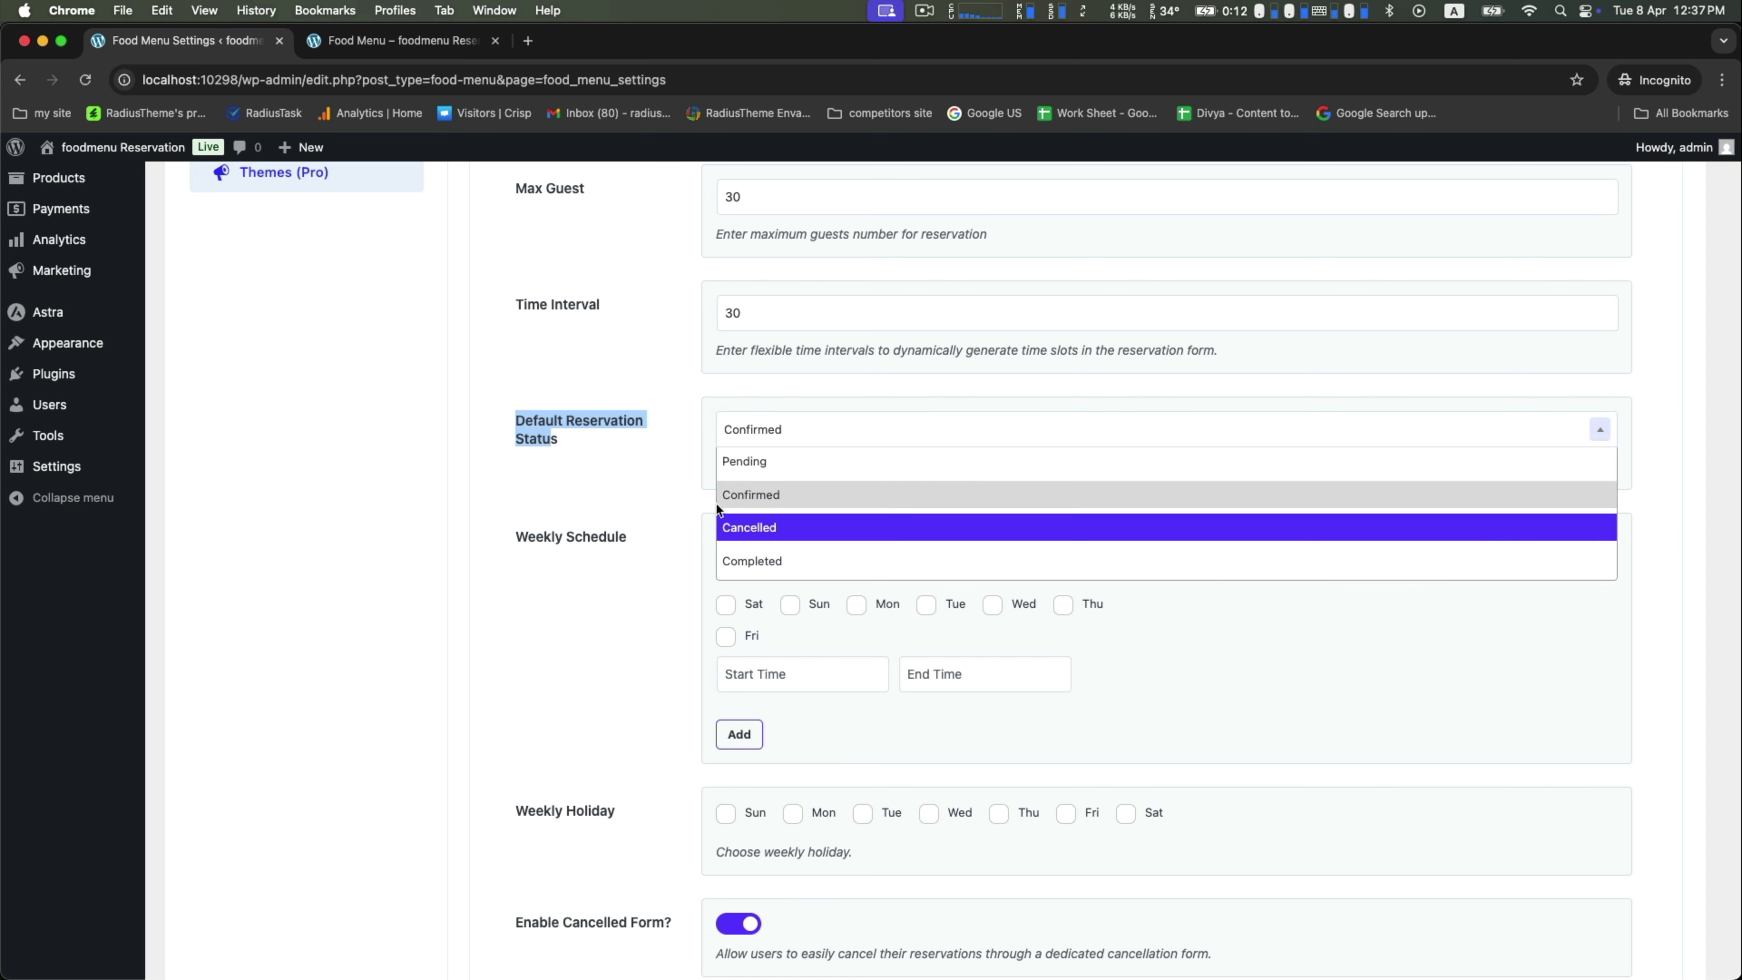
click(652, 489)
scroll(594, 383, down, 4)
scroll(464, 404, up, 3)
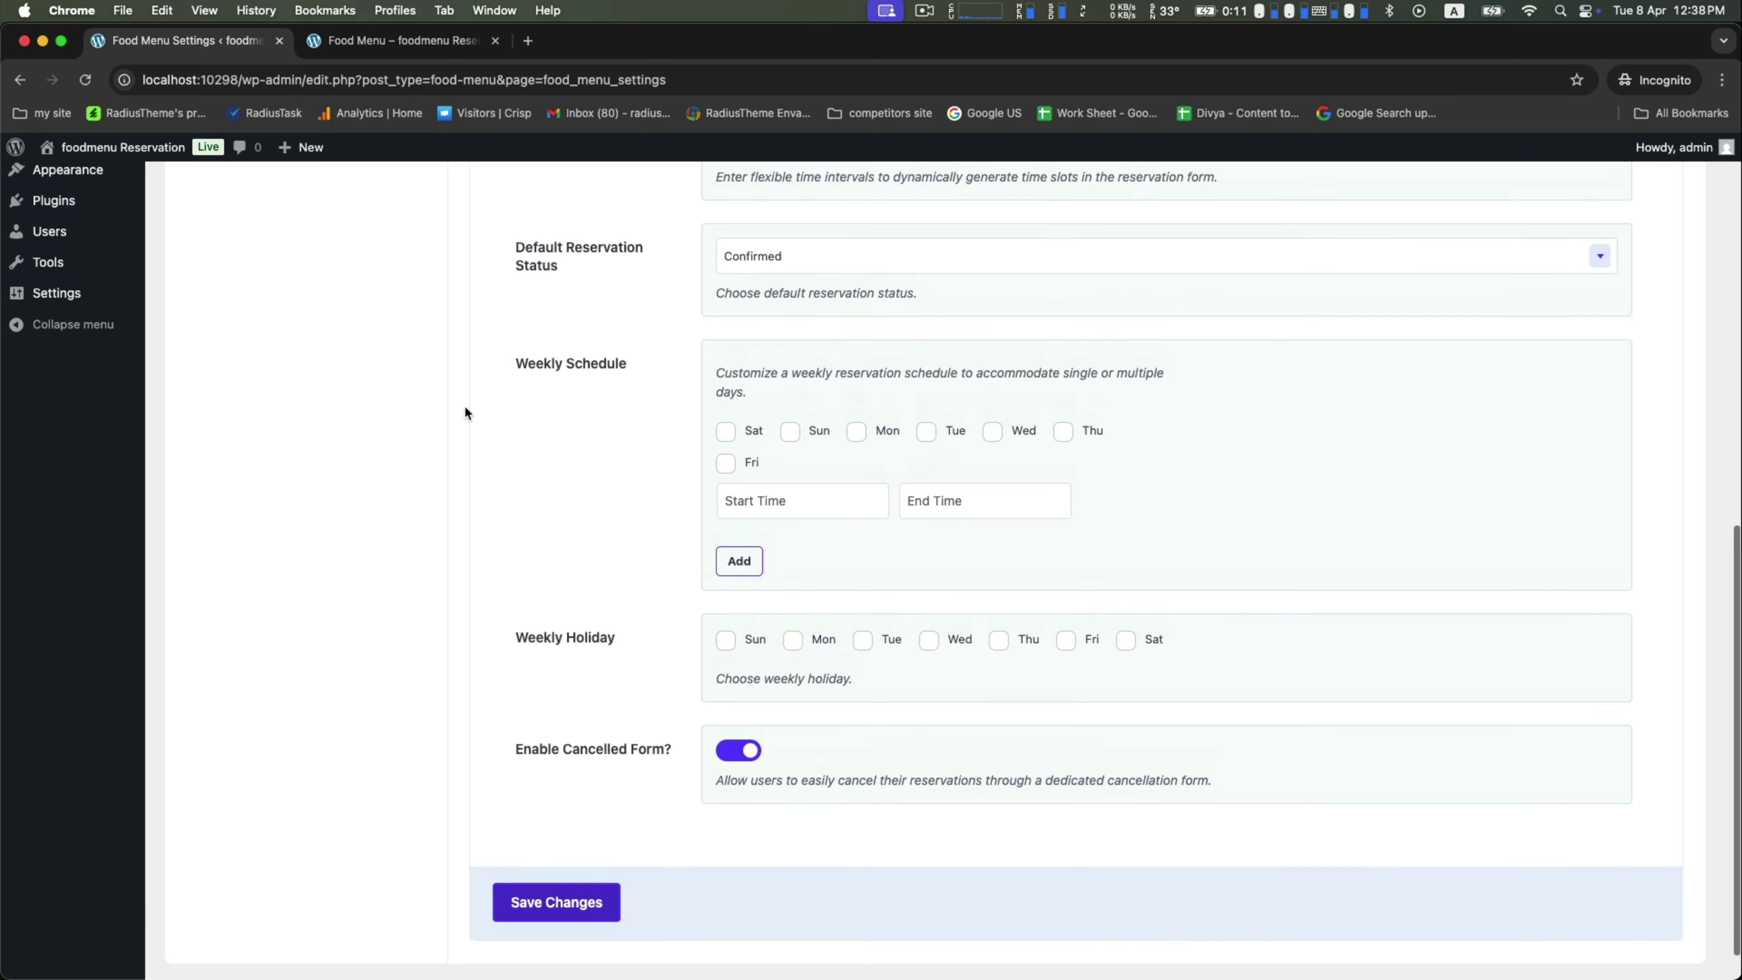
- Select Monday through Friday as the reservation days in the weekly schedule
drag(514, 481, 613, 482)
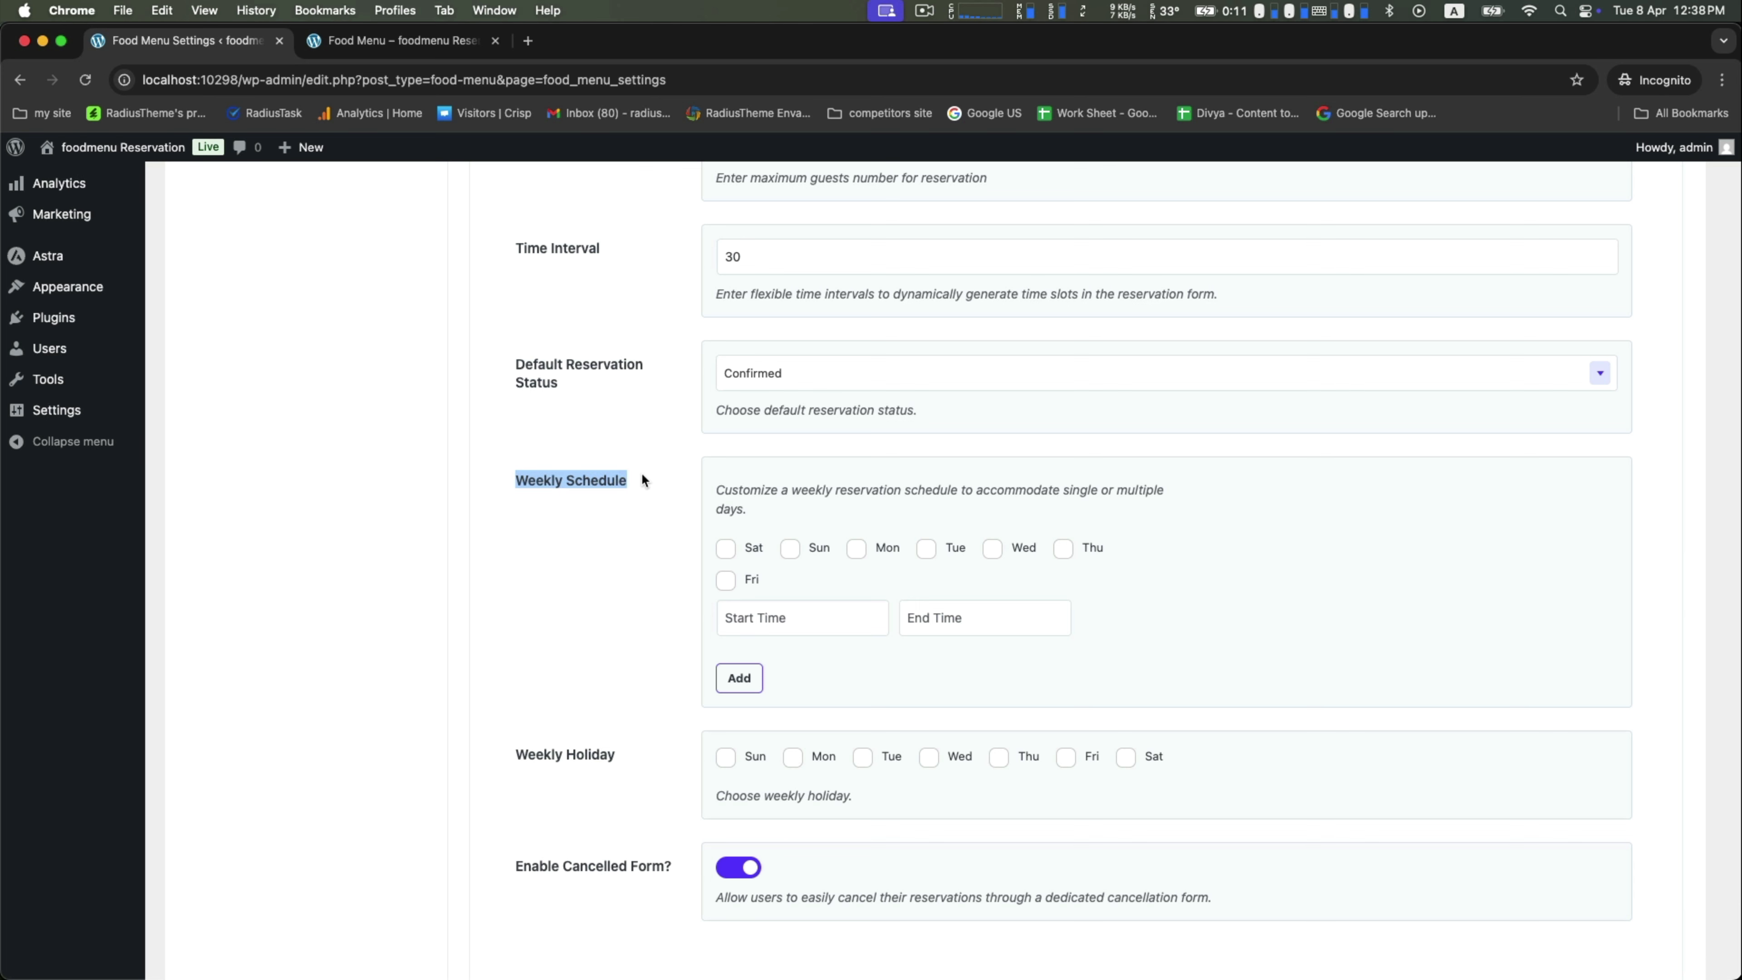
click(641, 480)
scroll(655, 584, down, 5)
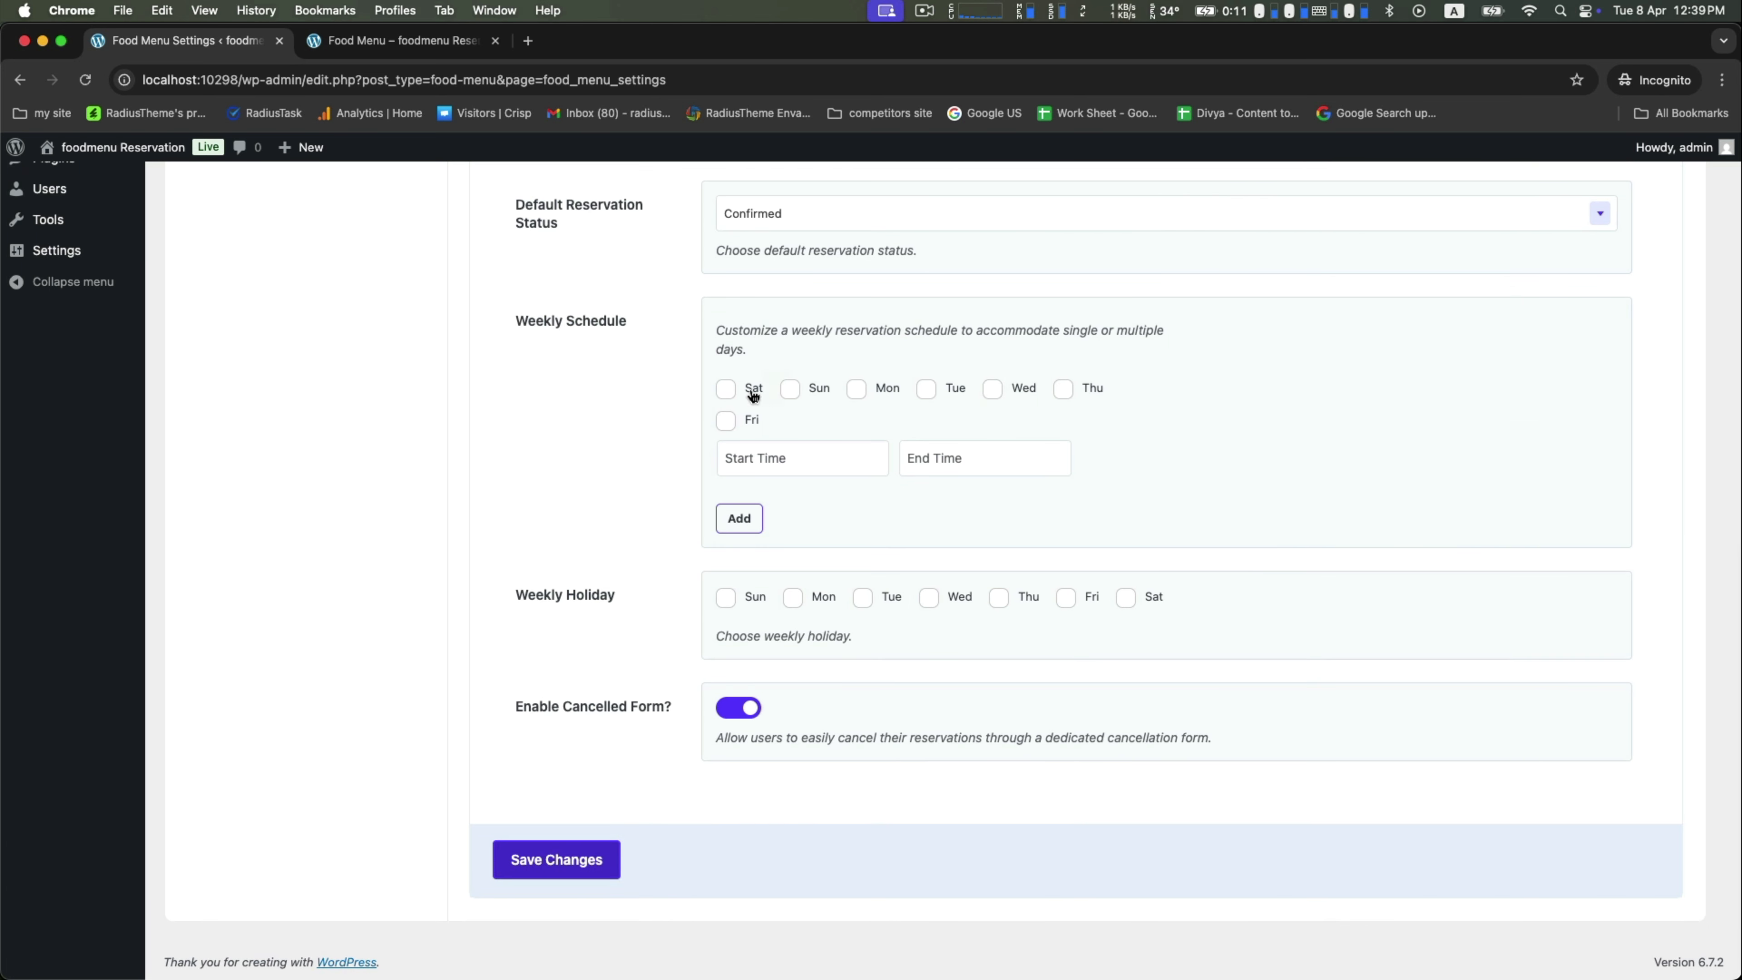
click(857, 390)
click(926, 390)
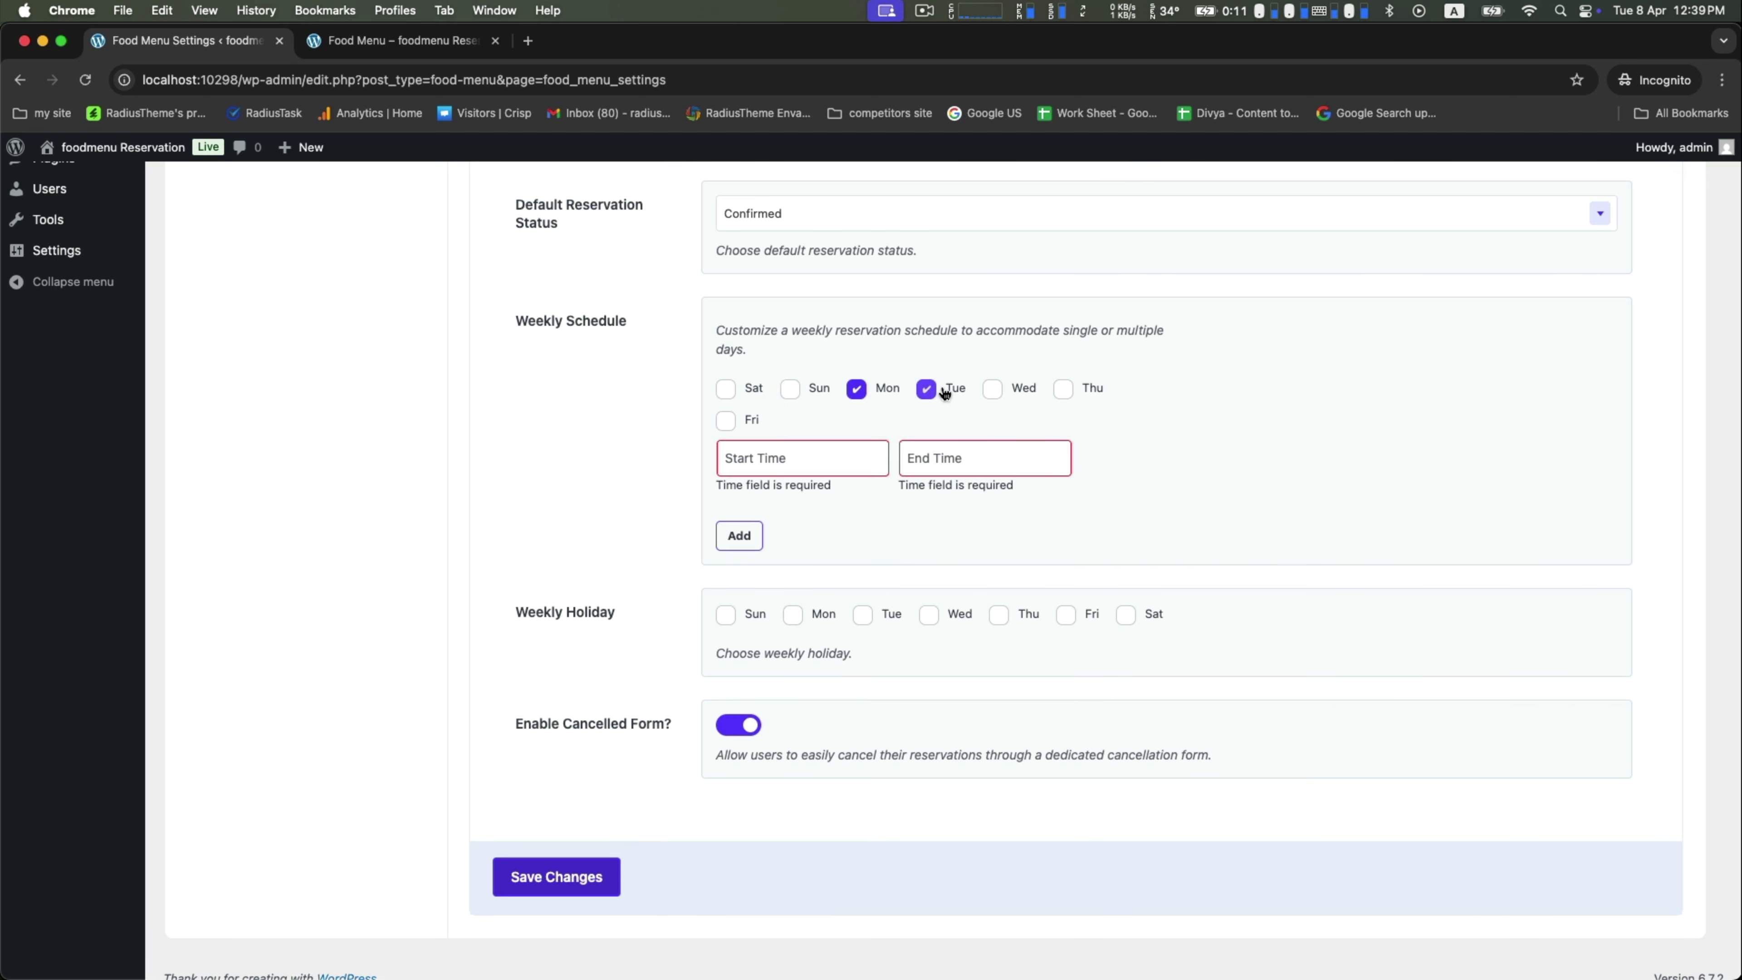
click(992, 389)
click(1063, 389)
click(725, 421)
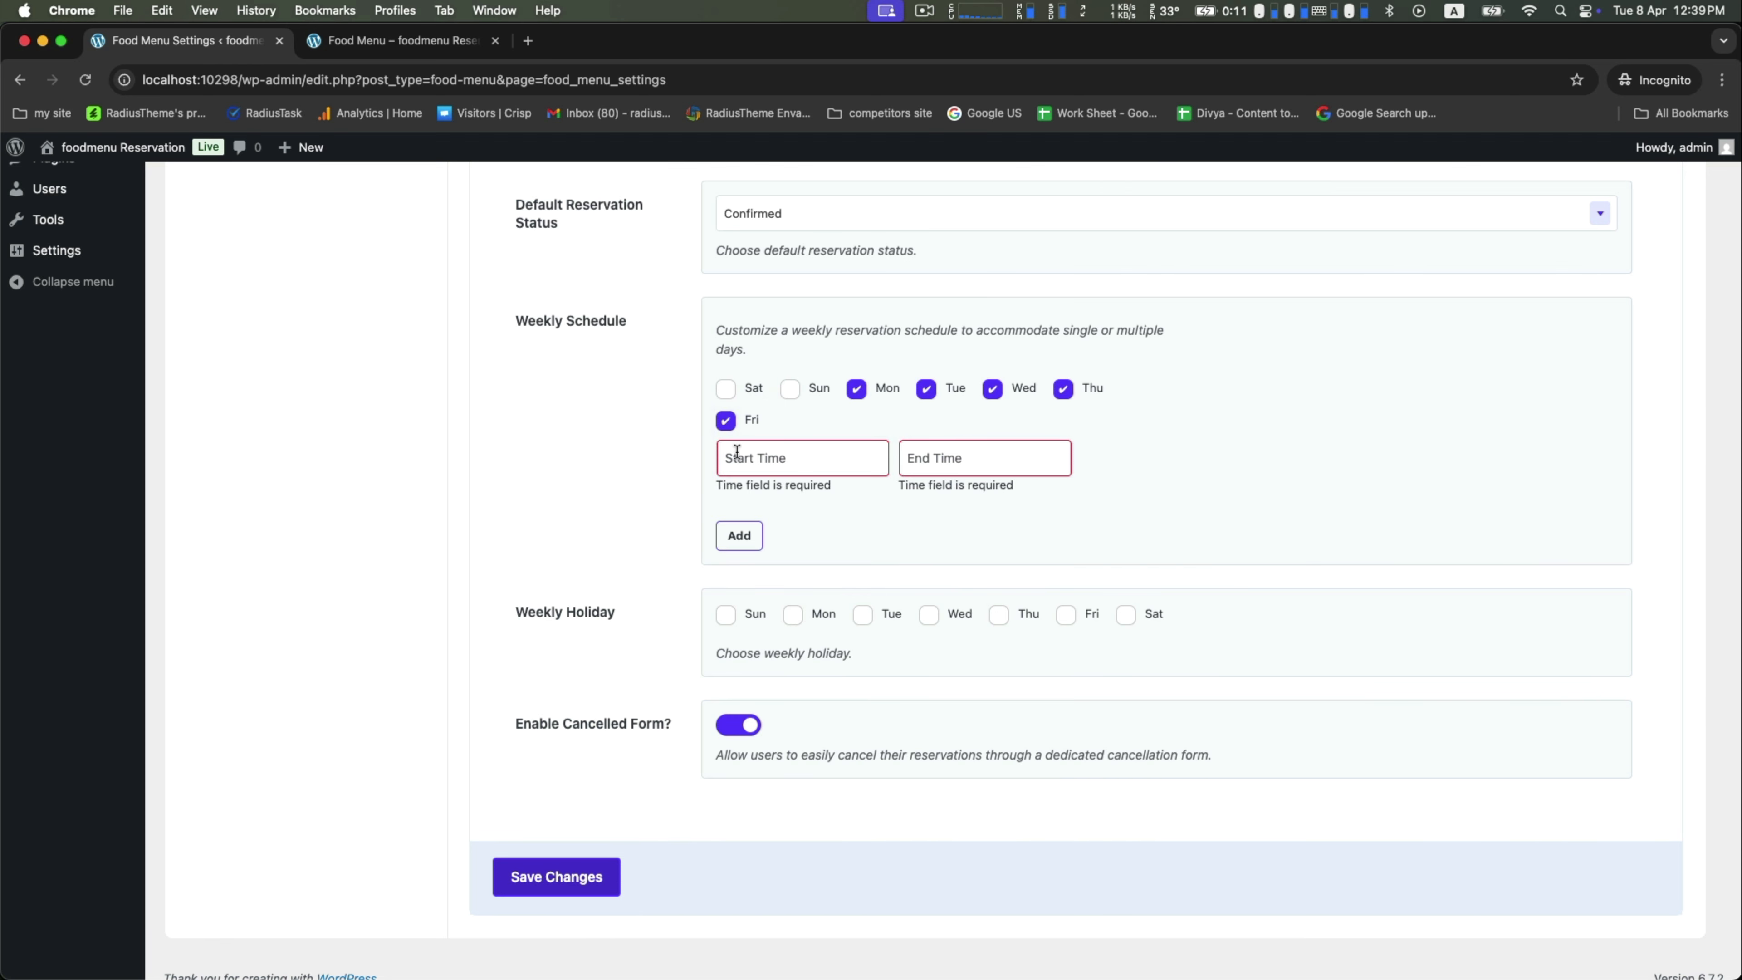
- Set the weekly schedule's start time to 8:00 am and its end time to 11:30 pm
click(736, 452)
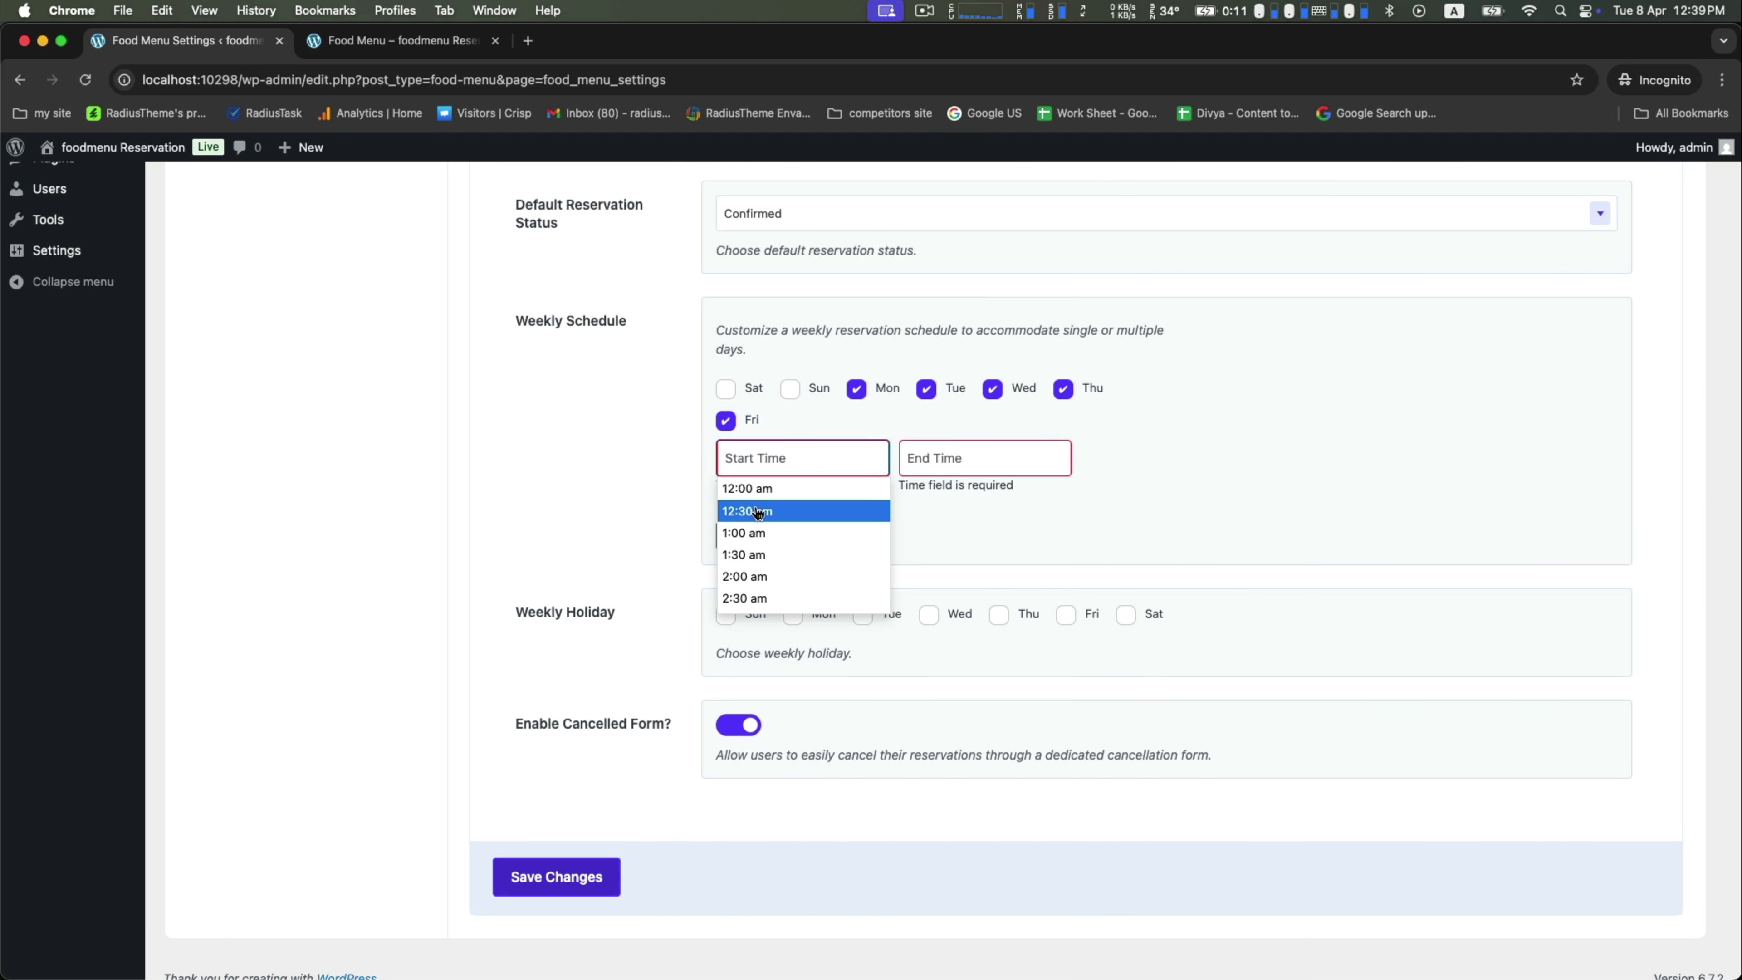
scroll(761, 516, down, 10)
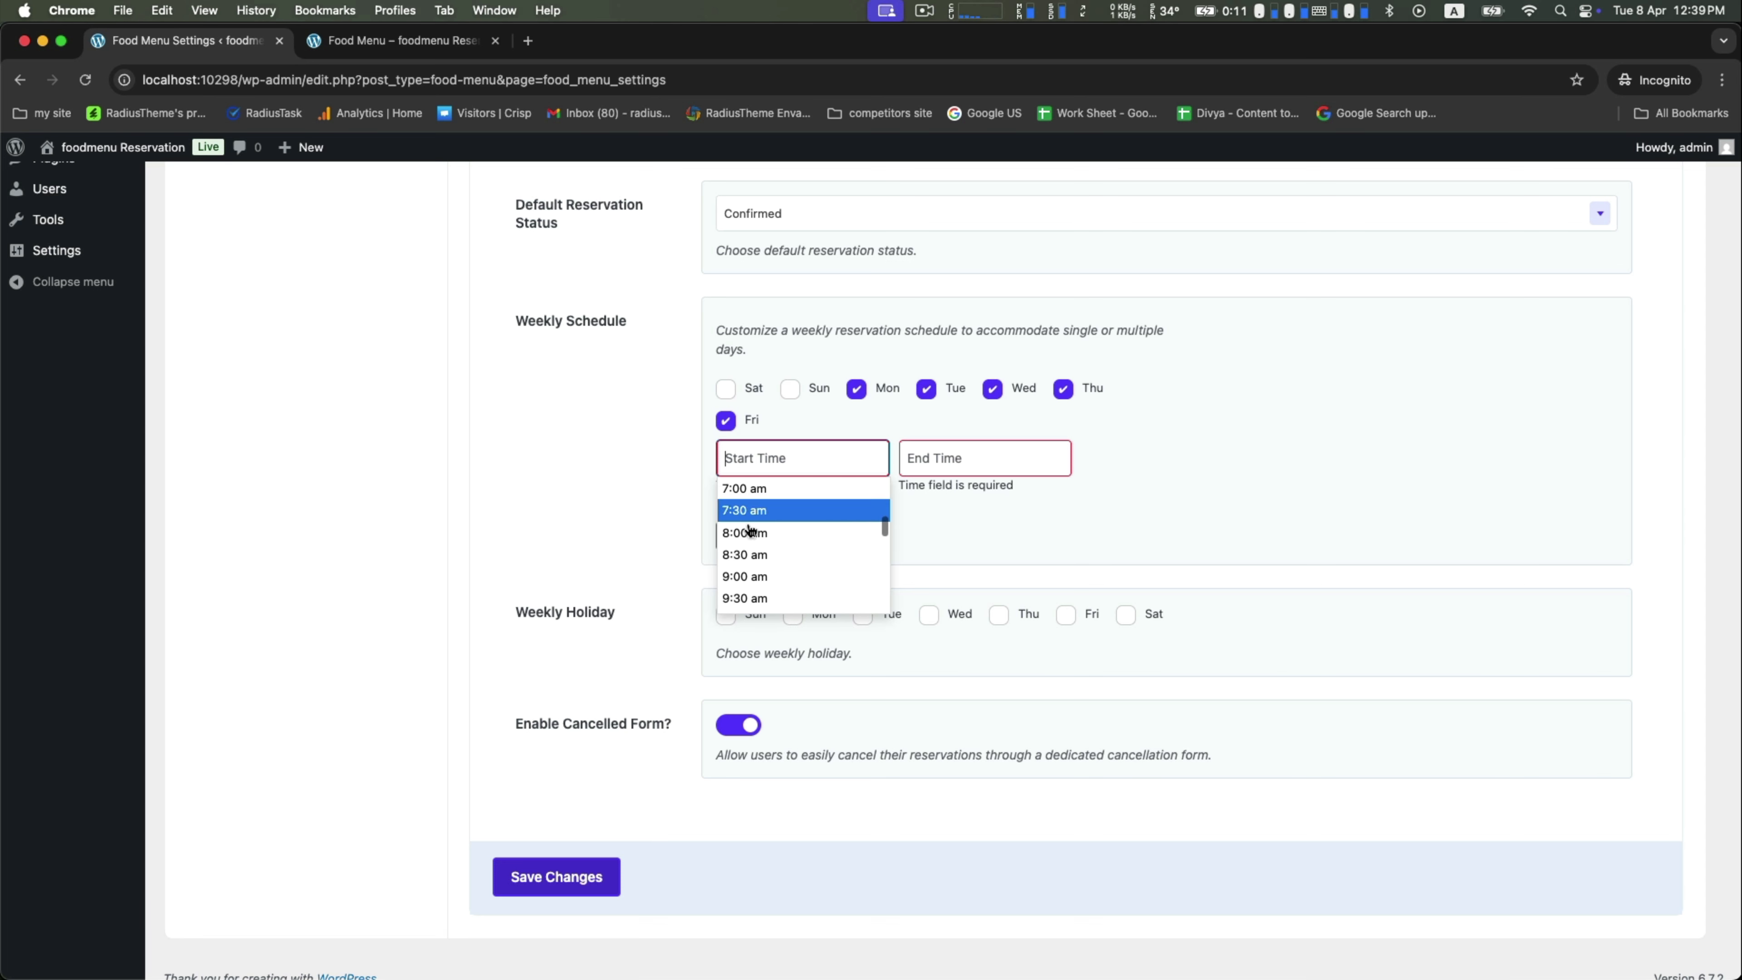
click(755, 531)
click(954, 452)
scroll(966, 532, up, 3)
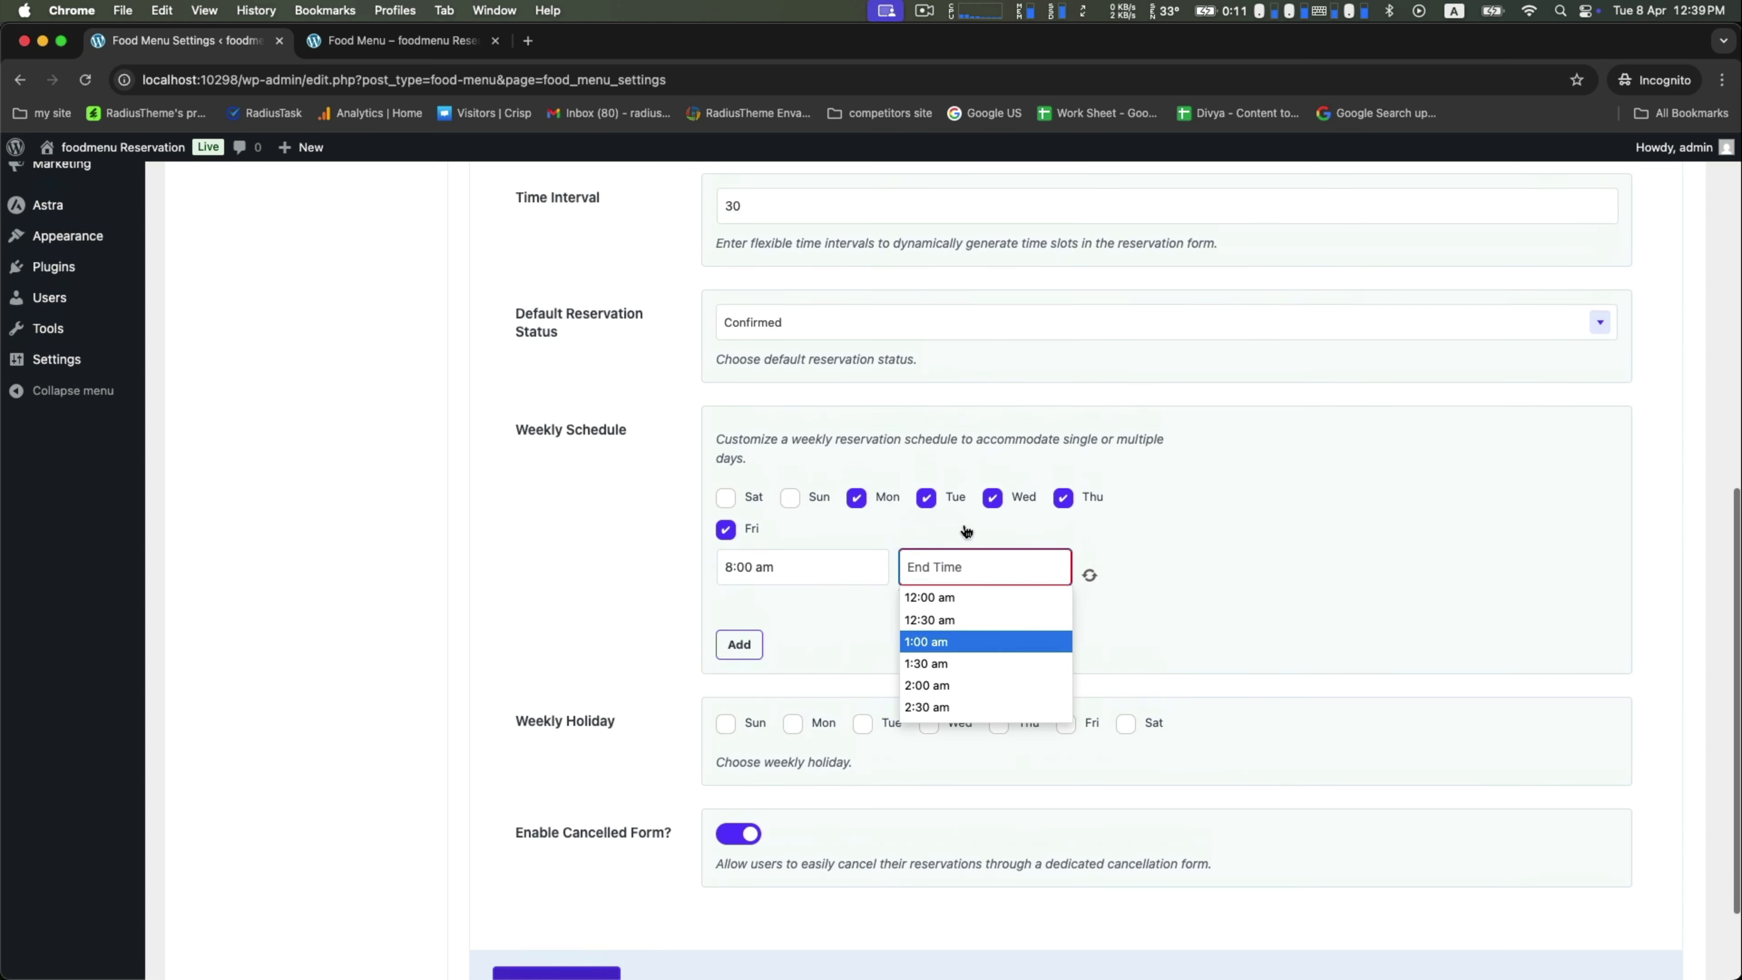
scroll(963, 524, down, 4)
scroll(928, 542, down, 15)
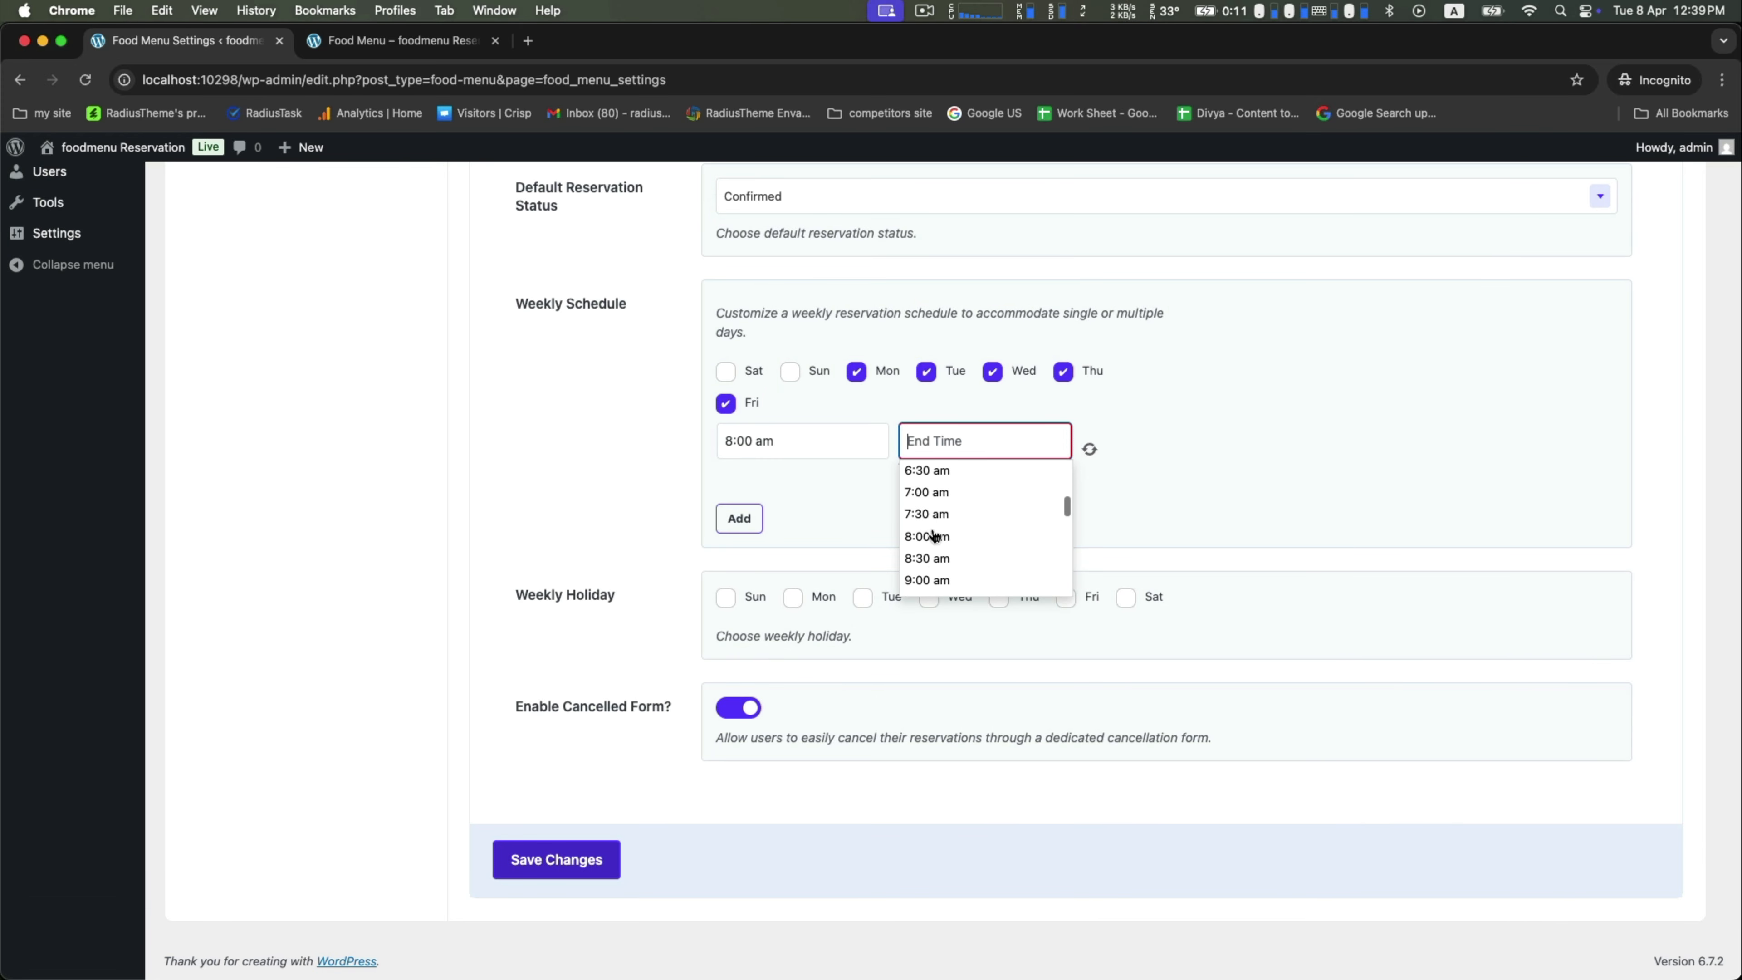
click(939, 582)
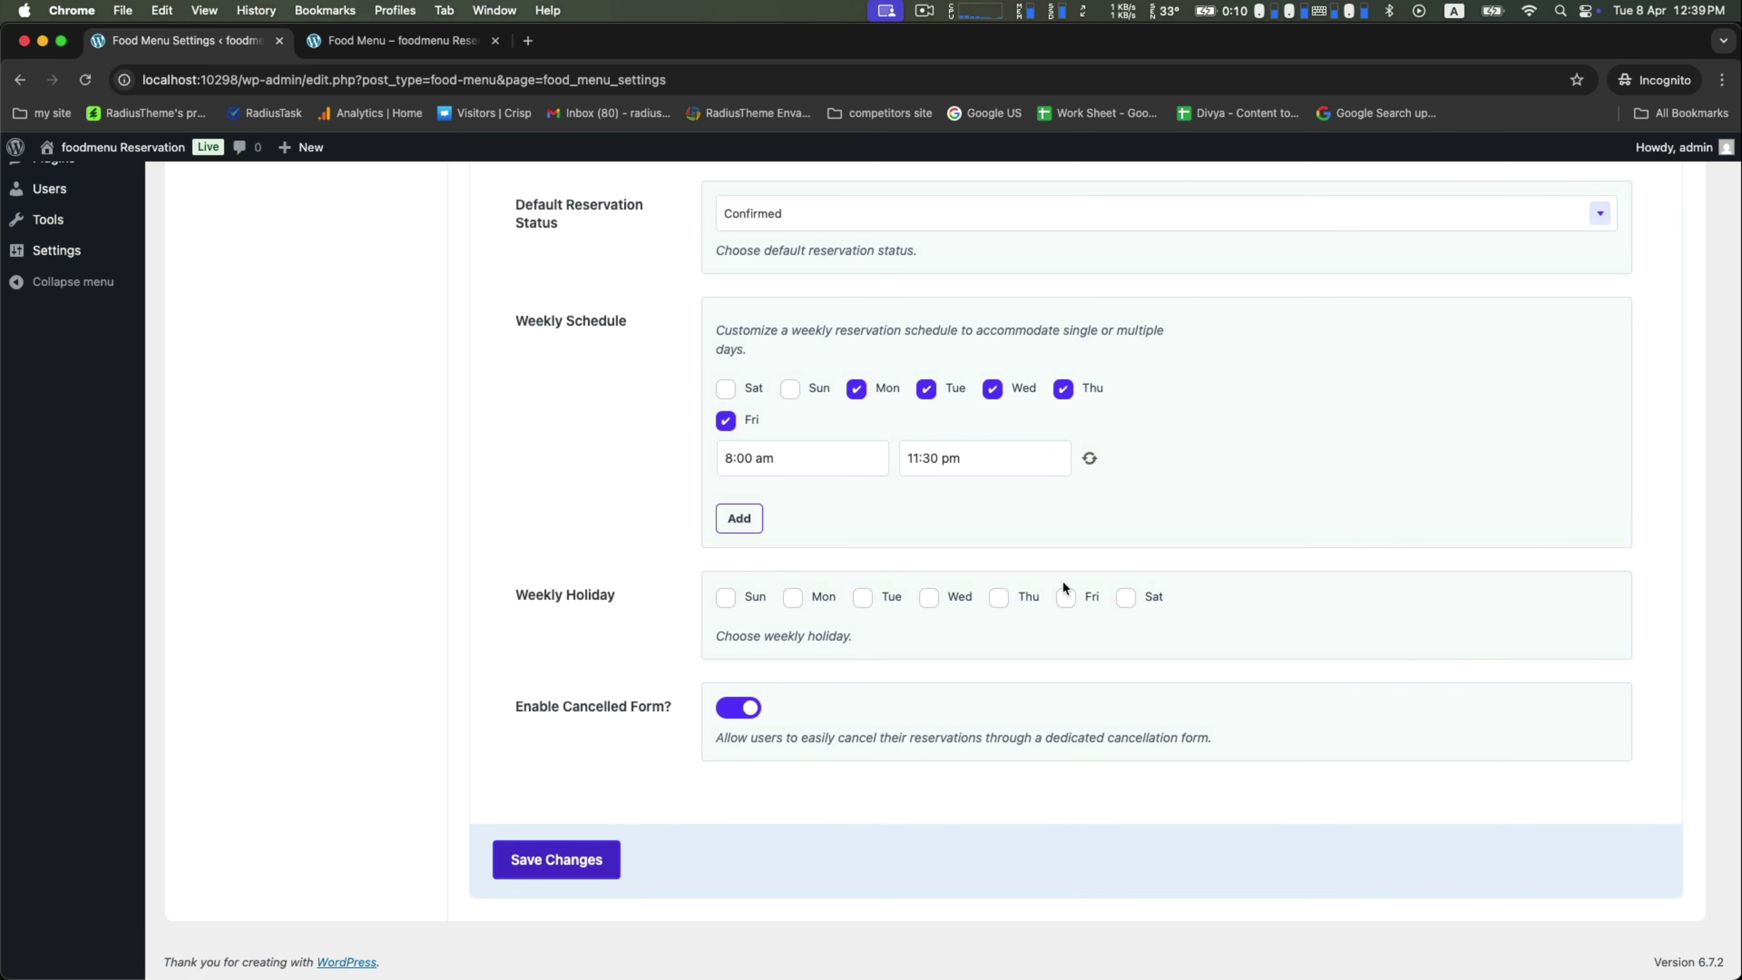
- Mark Saturday and Sunday as weekly holidays and save the reservation settings
click(1125, 597)
click(727, 603)
click(525, 859)
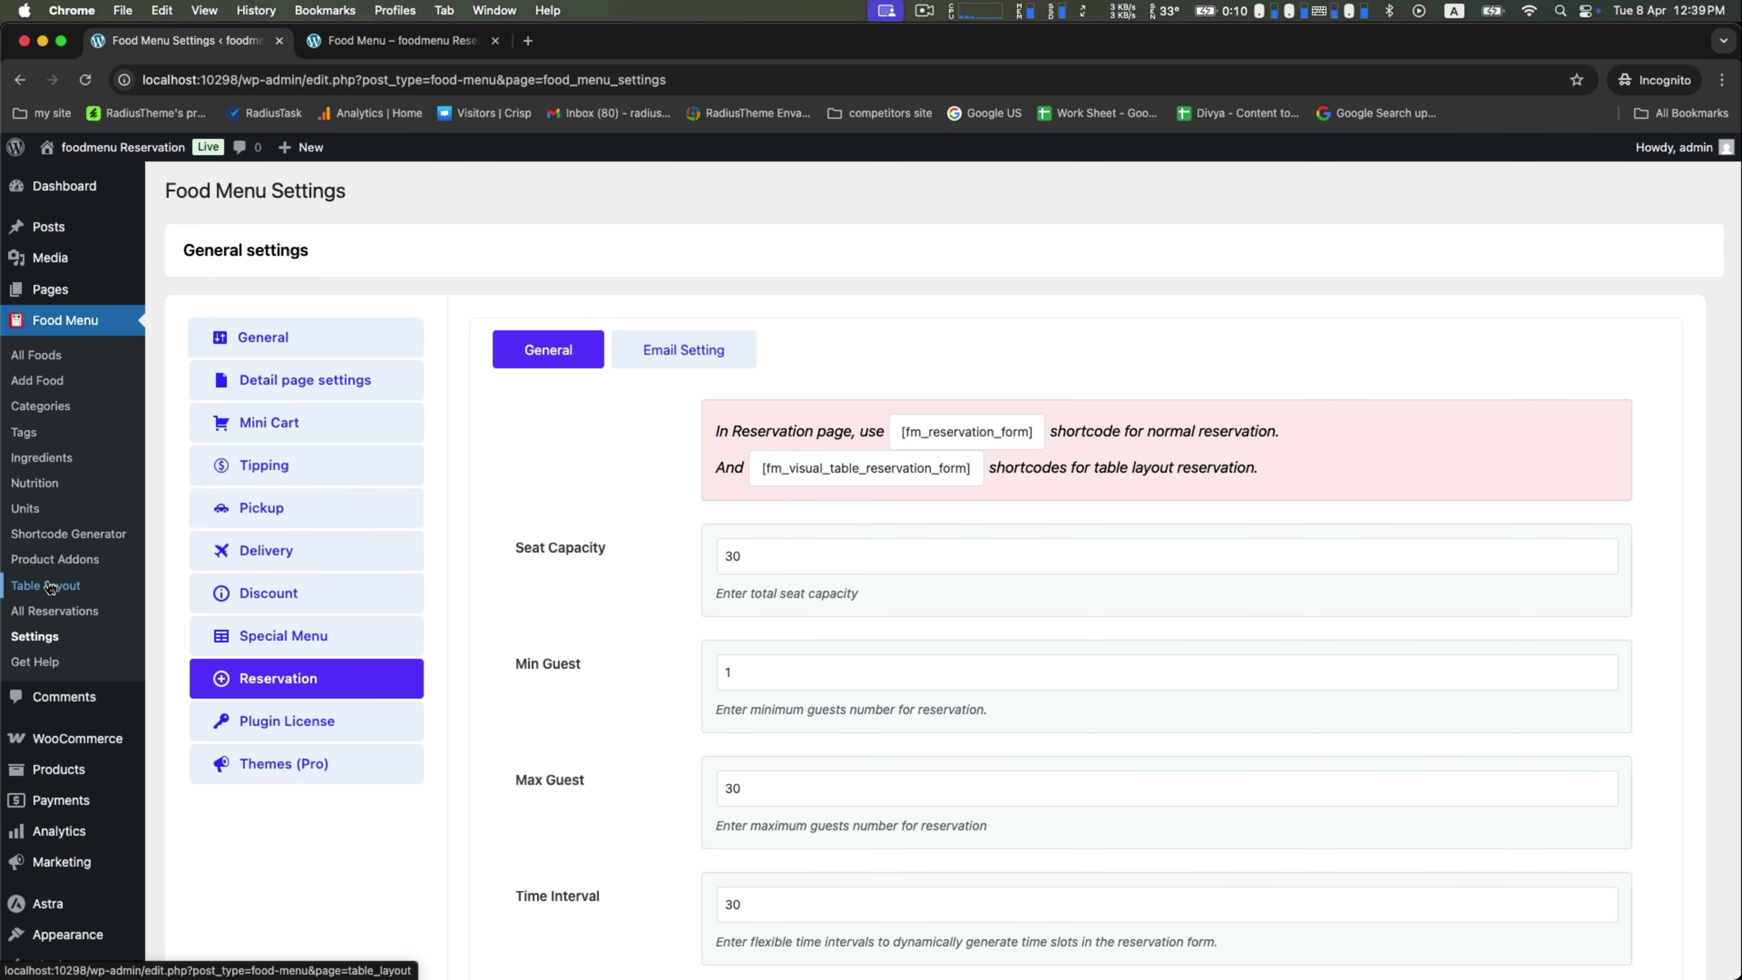
- Open the Food Menu table layout editor, add a corner table and place it right of the room's centre
click(49, 587)
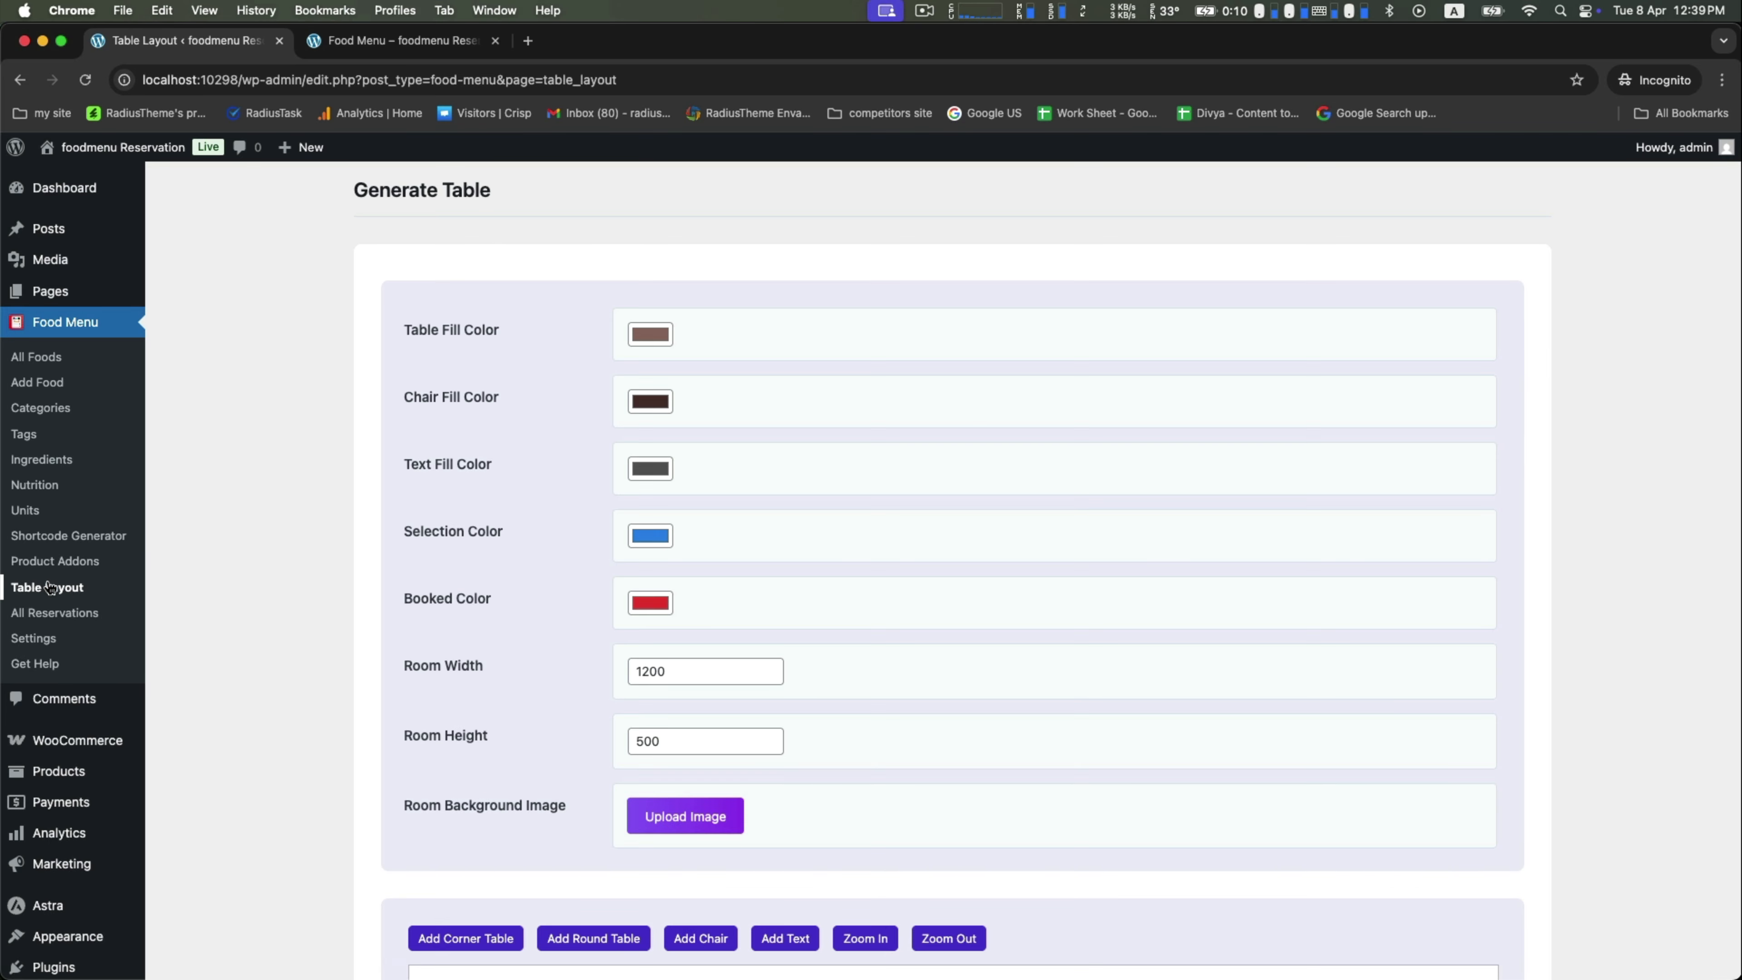
scroll(316, 446, down, 10)
scroll(480, 412, up, 3)
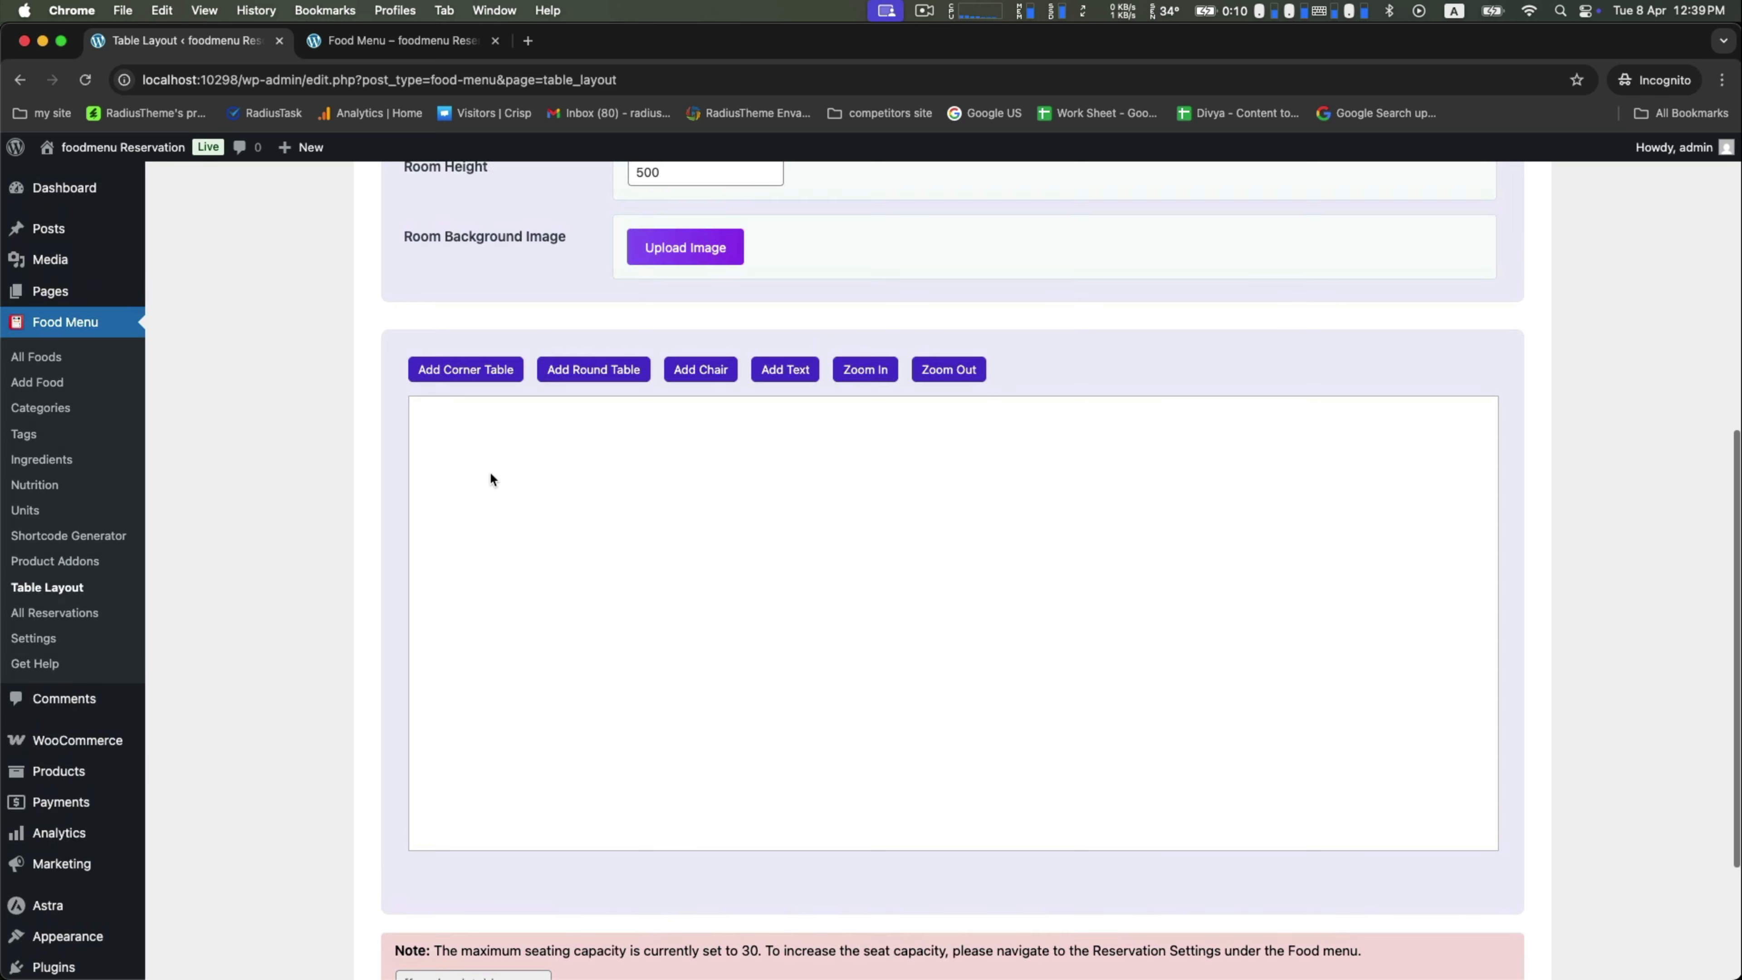
click(438, 371)
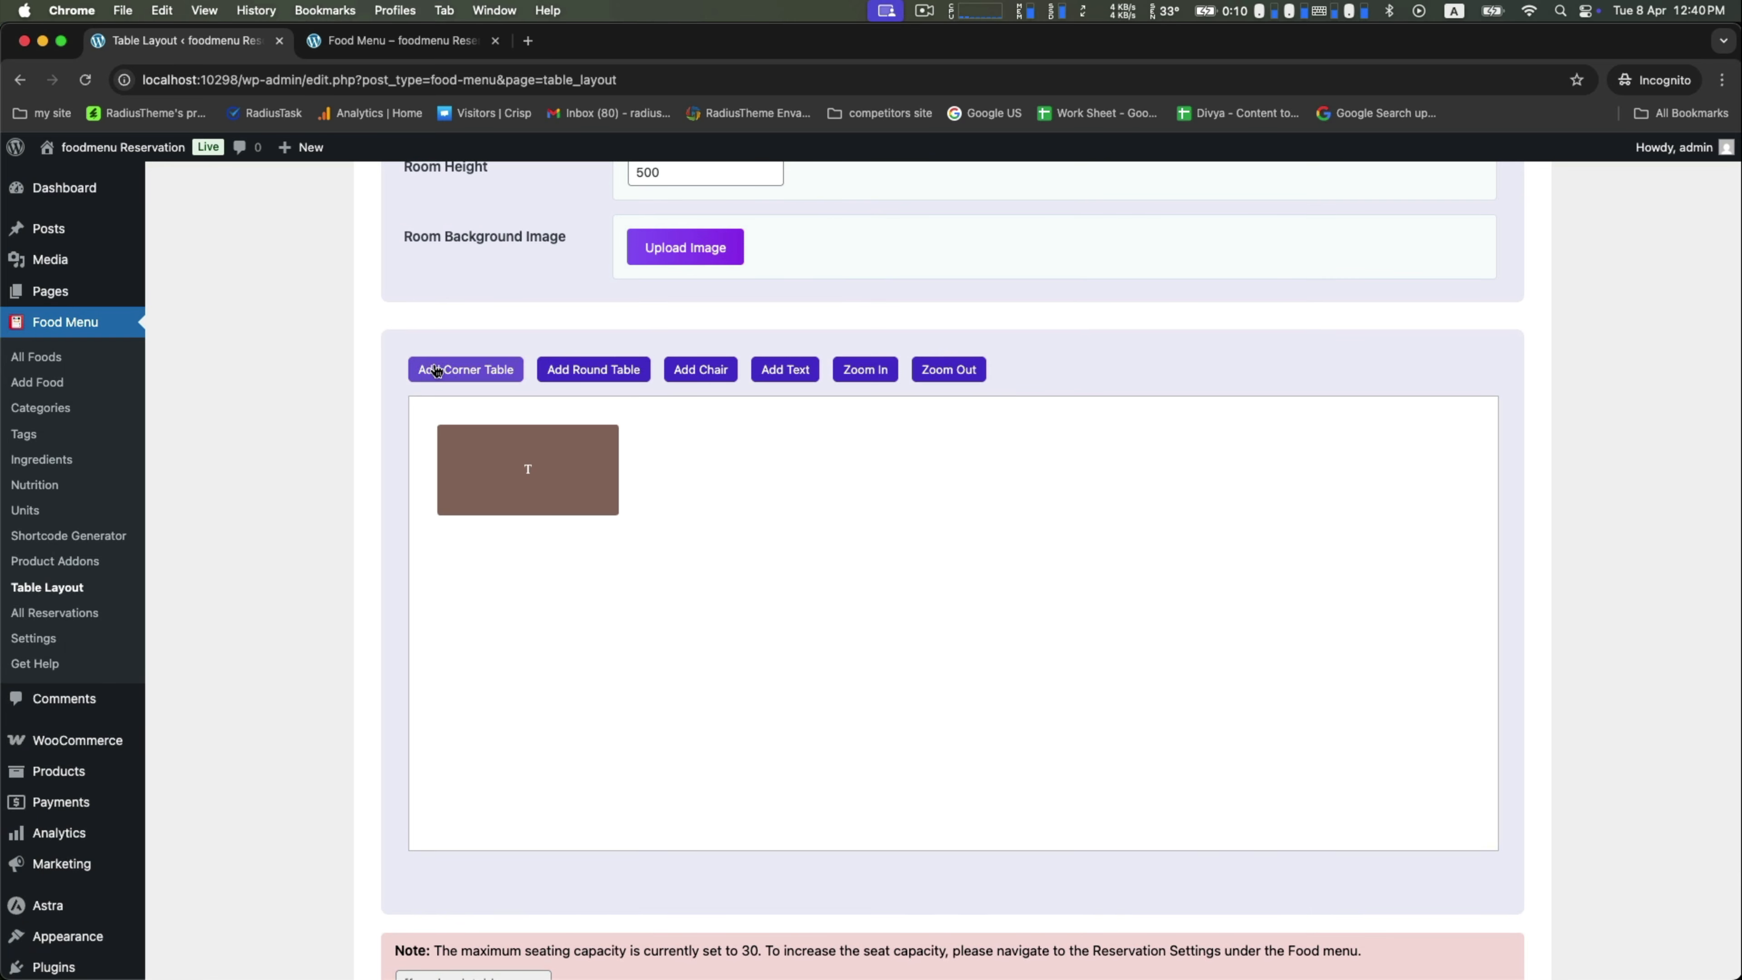
drag(524, 463, 1184, 580)
- Add a chair to the room layout and duplicate it once
click(665, 373)
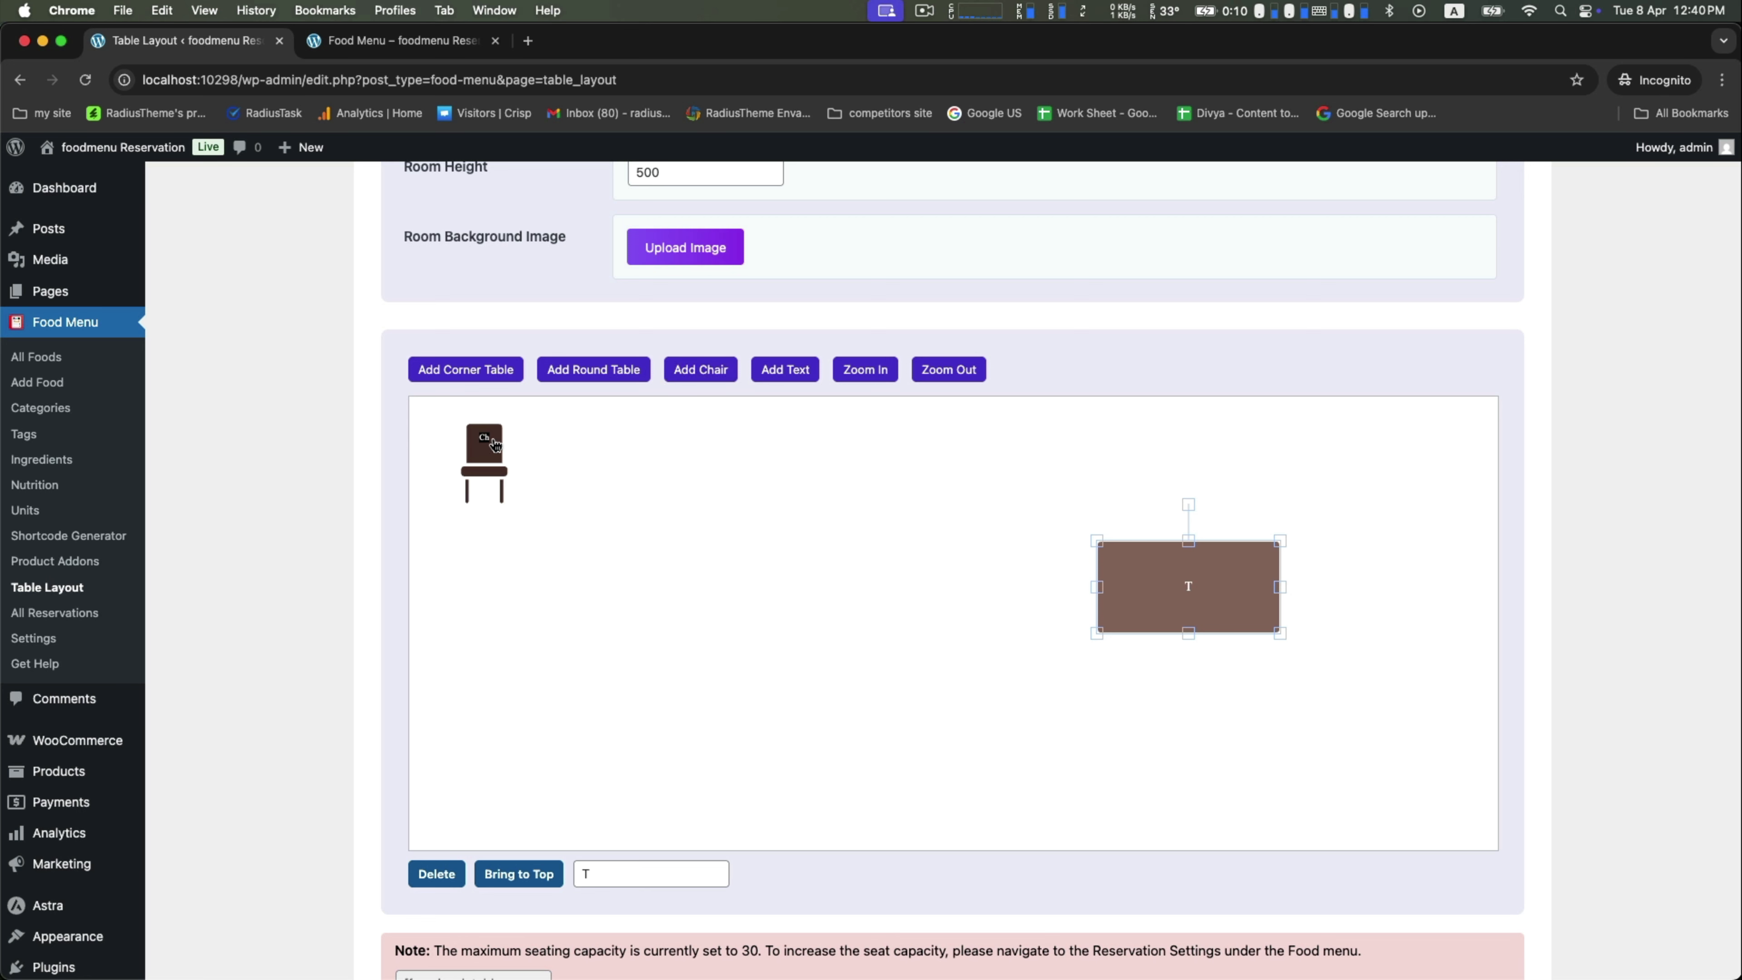
click(485, 448)
click(615, 880)
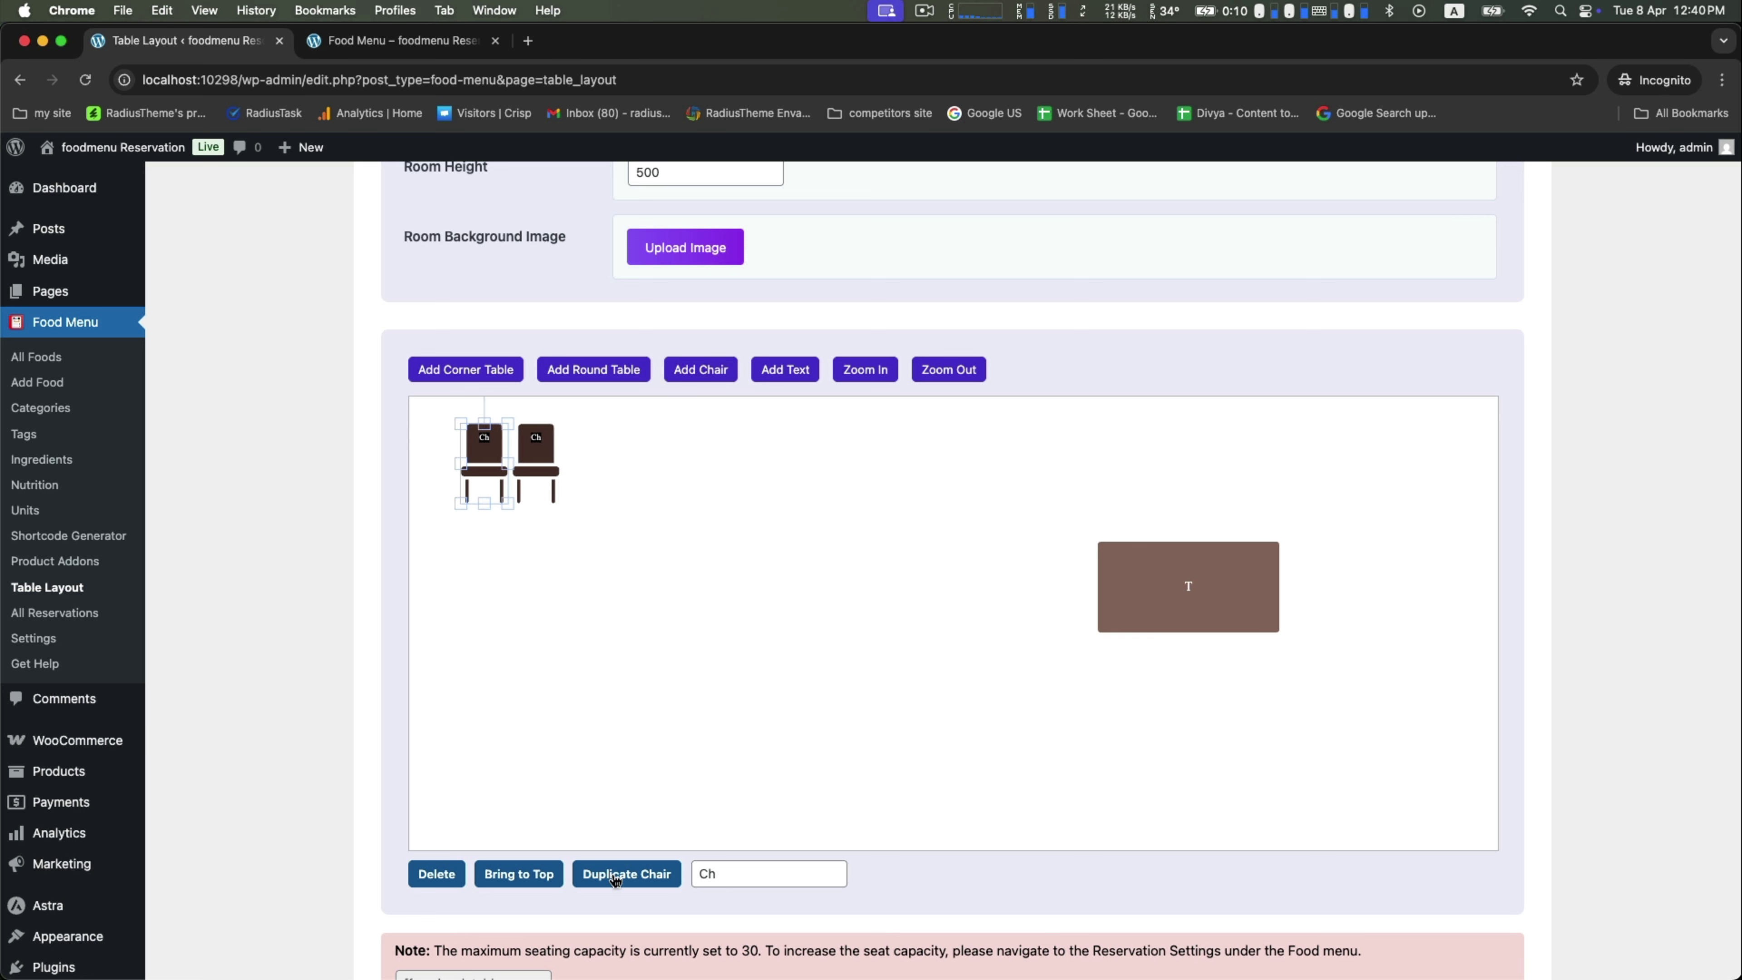
- Duplicate the chair once more and place the row of three chairs along the corner table's upper edge
click(605, 876)
drag(446, 572, 679, 445)
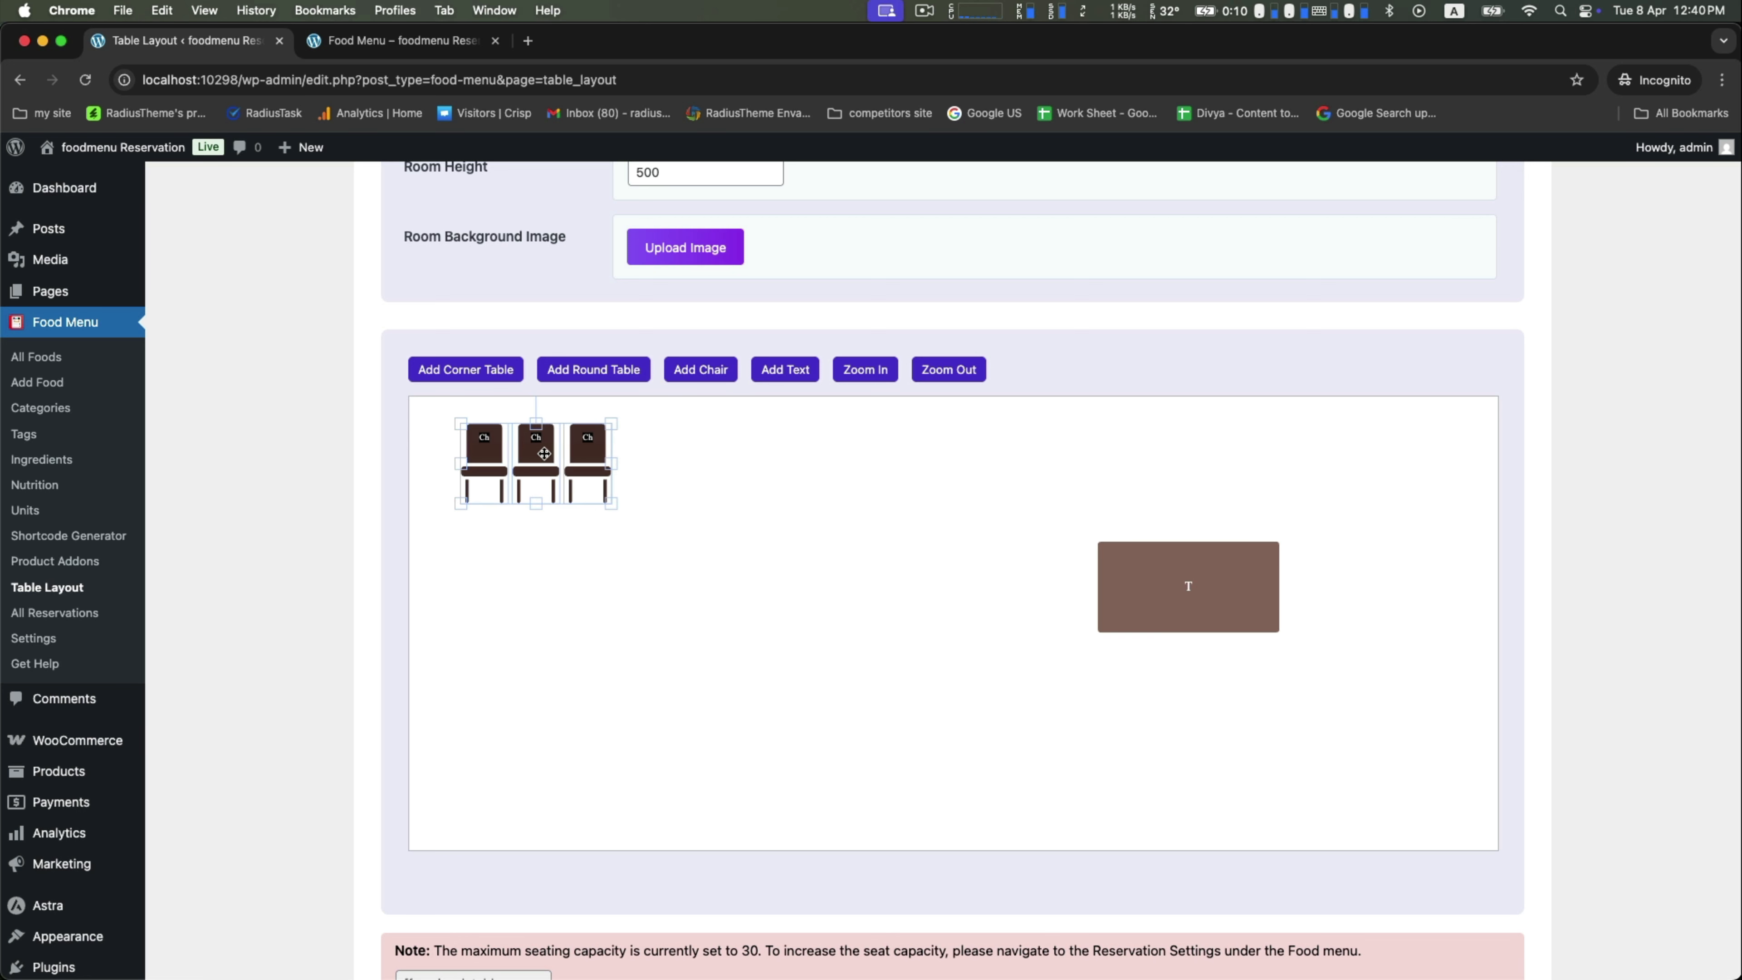
drag(536, 453, 1189, 505)
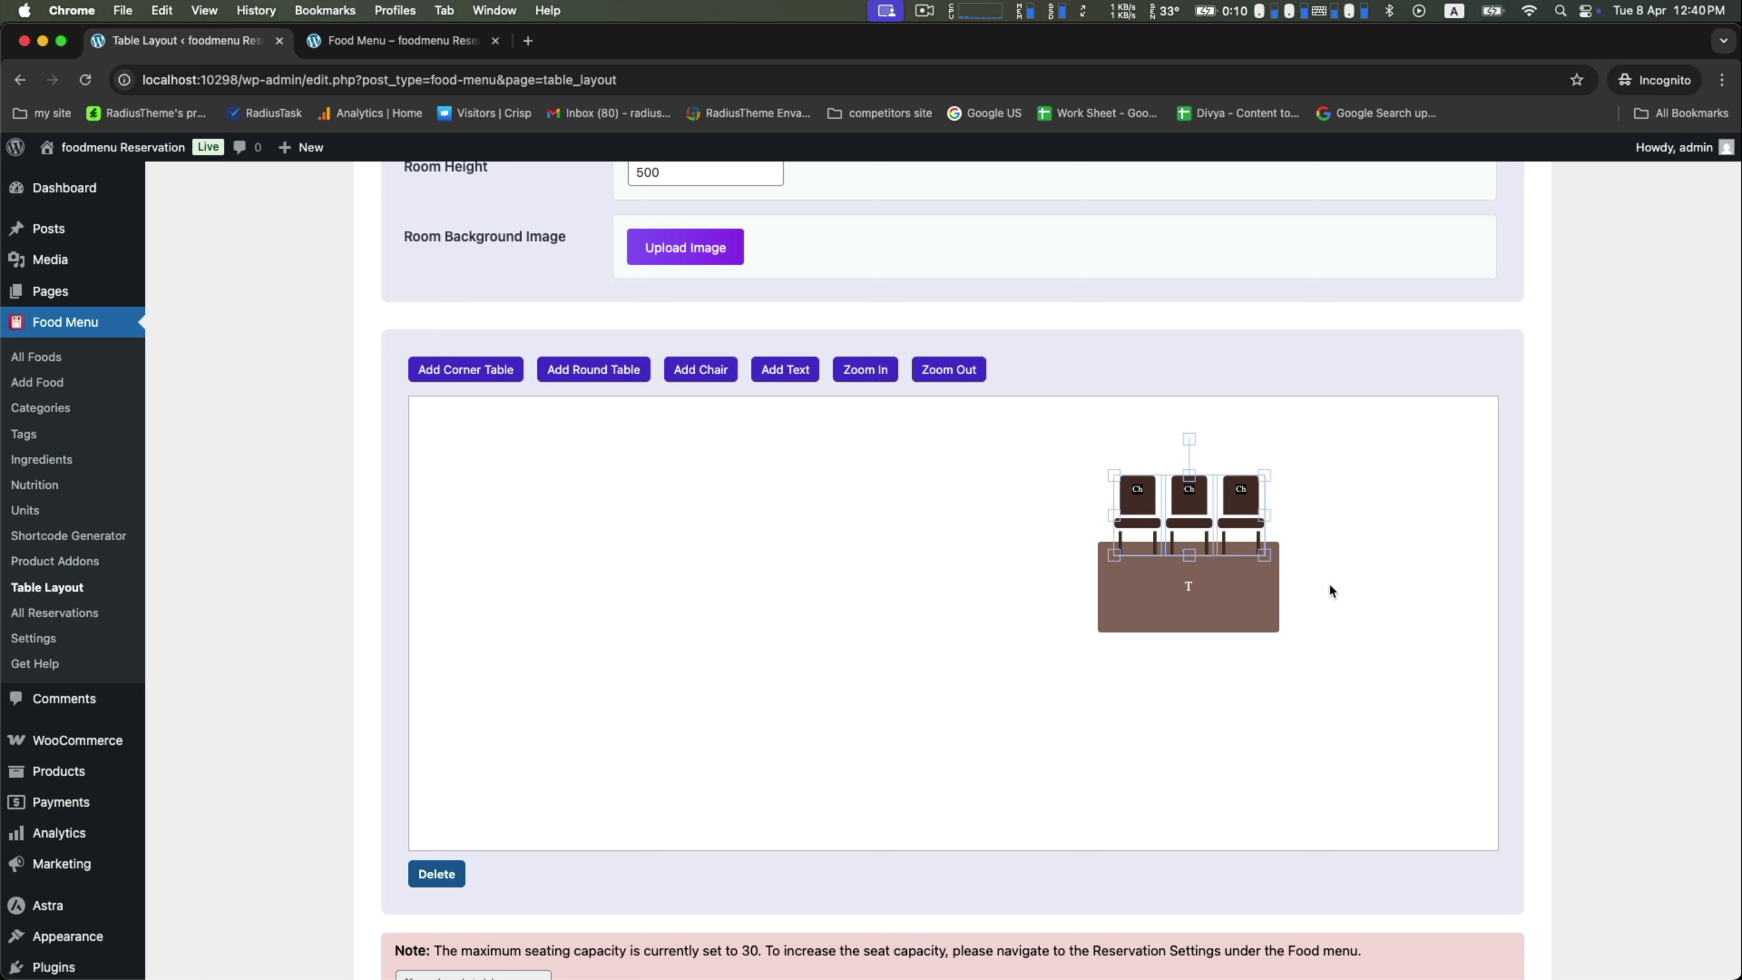
click(1328, 590)
drag(1060, 458, 1307, 504)
click(1318, 569)
- Duplicate the rightmost chair three times and move the three copies below the corner table
click(1242, 503)
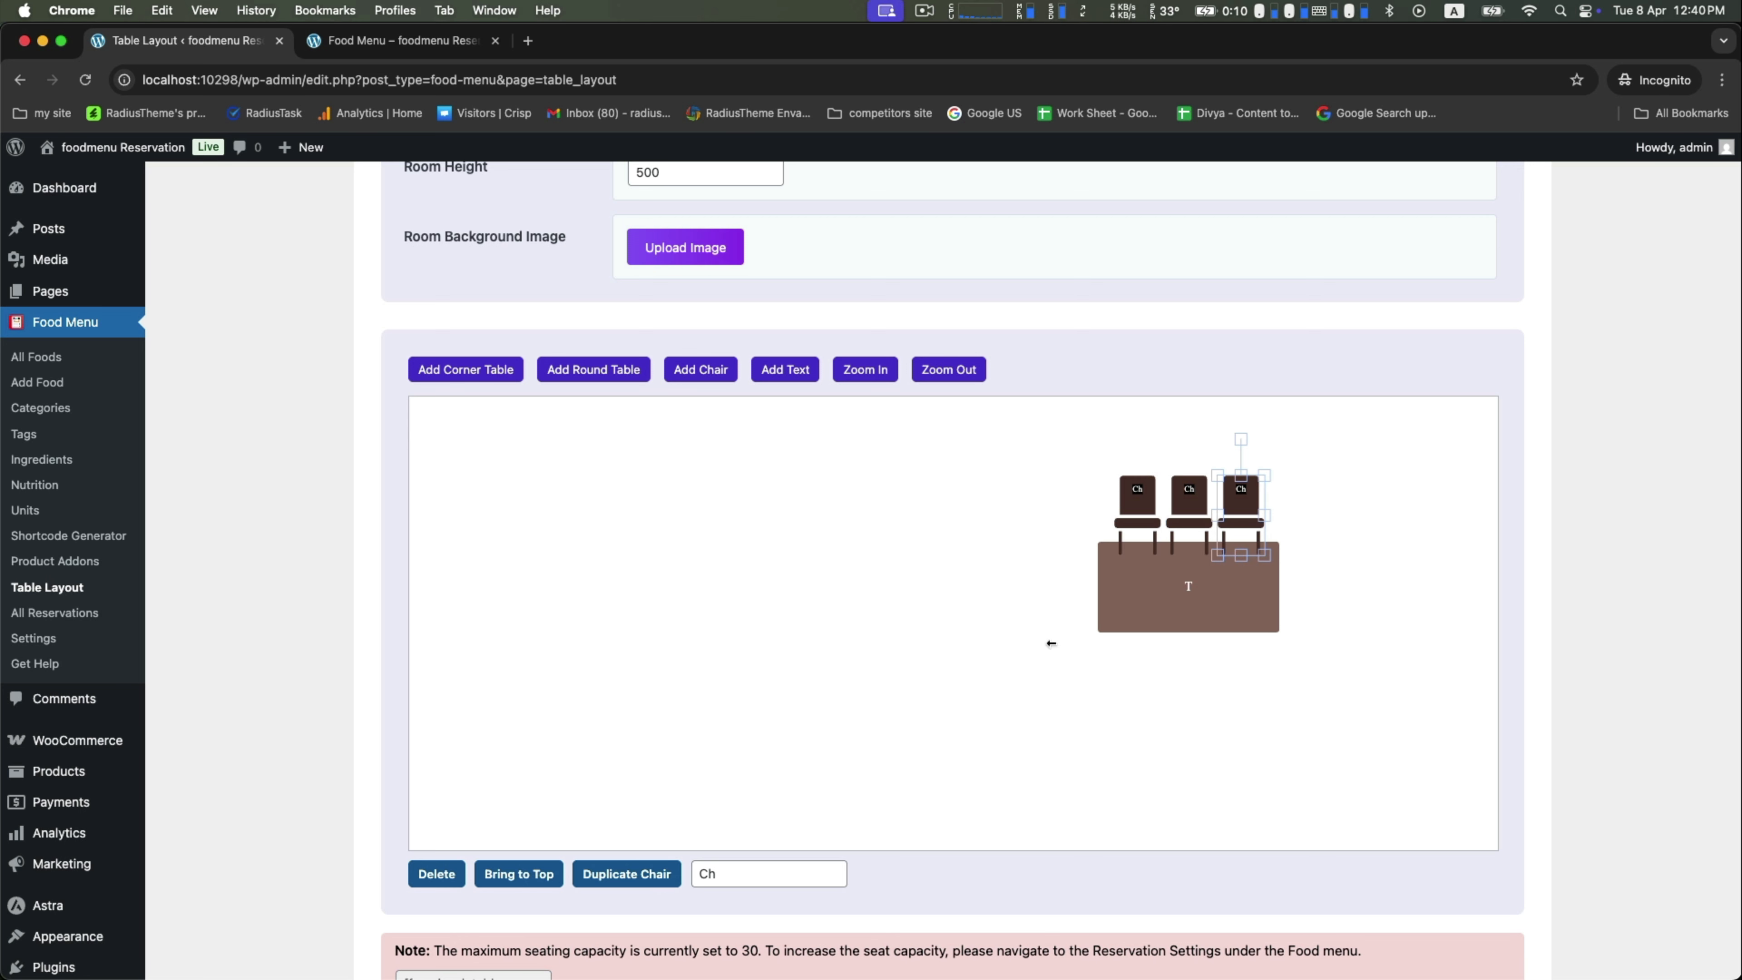
click(626, 875)
click(626, 875)
click(626, 875)
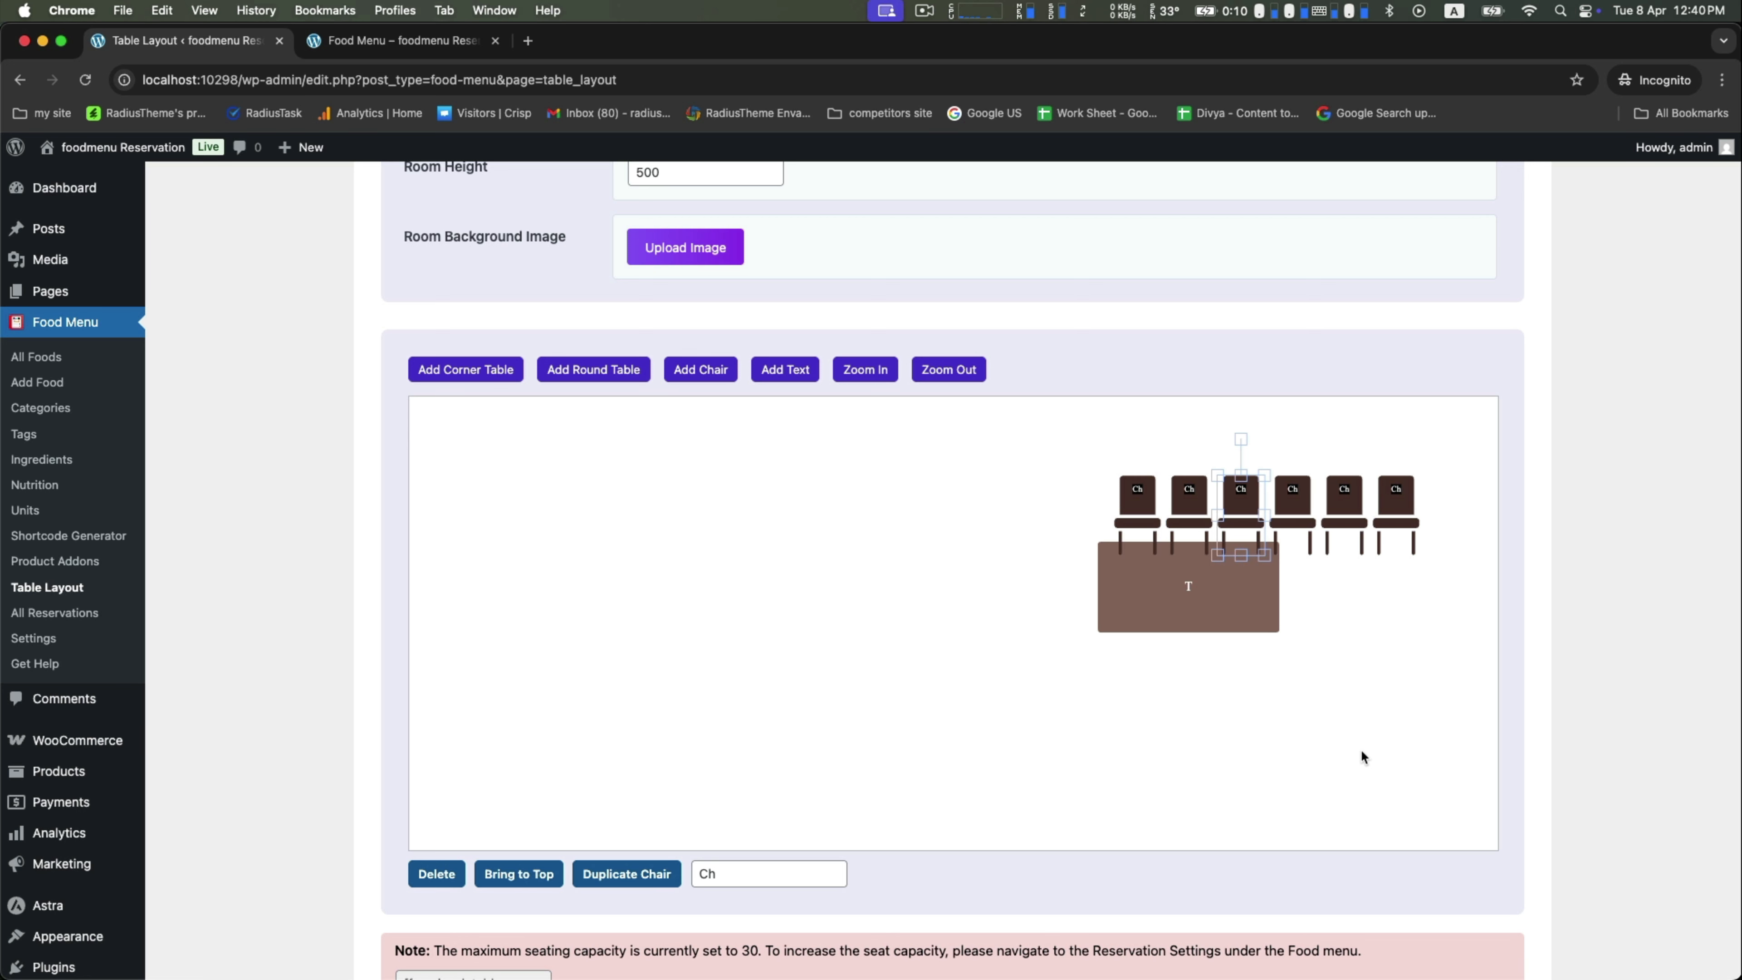
click(1361, 758)
drag(1312, 577, 1245, 664)
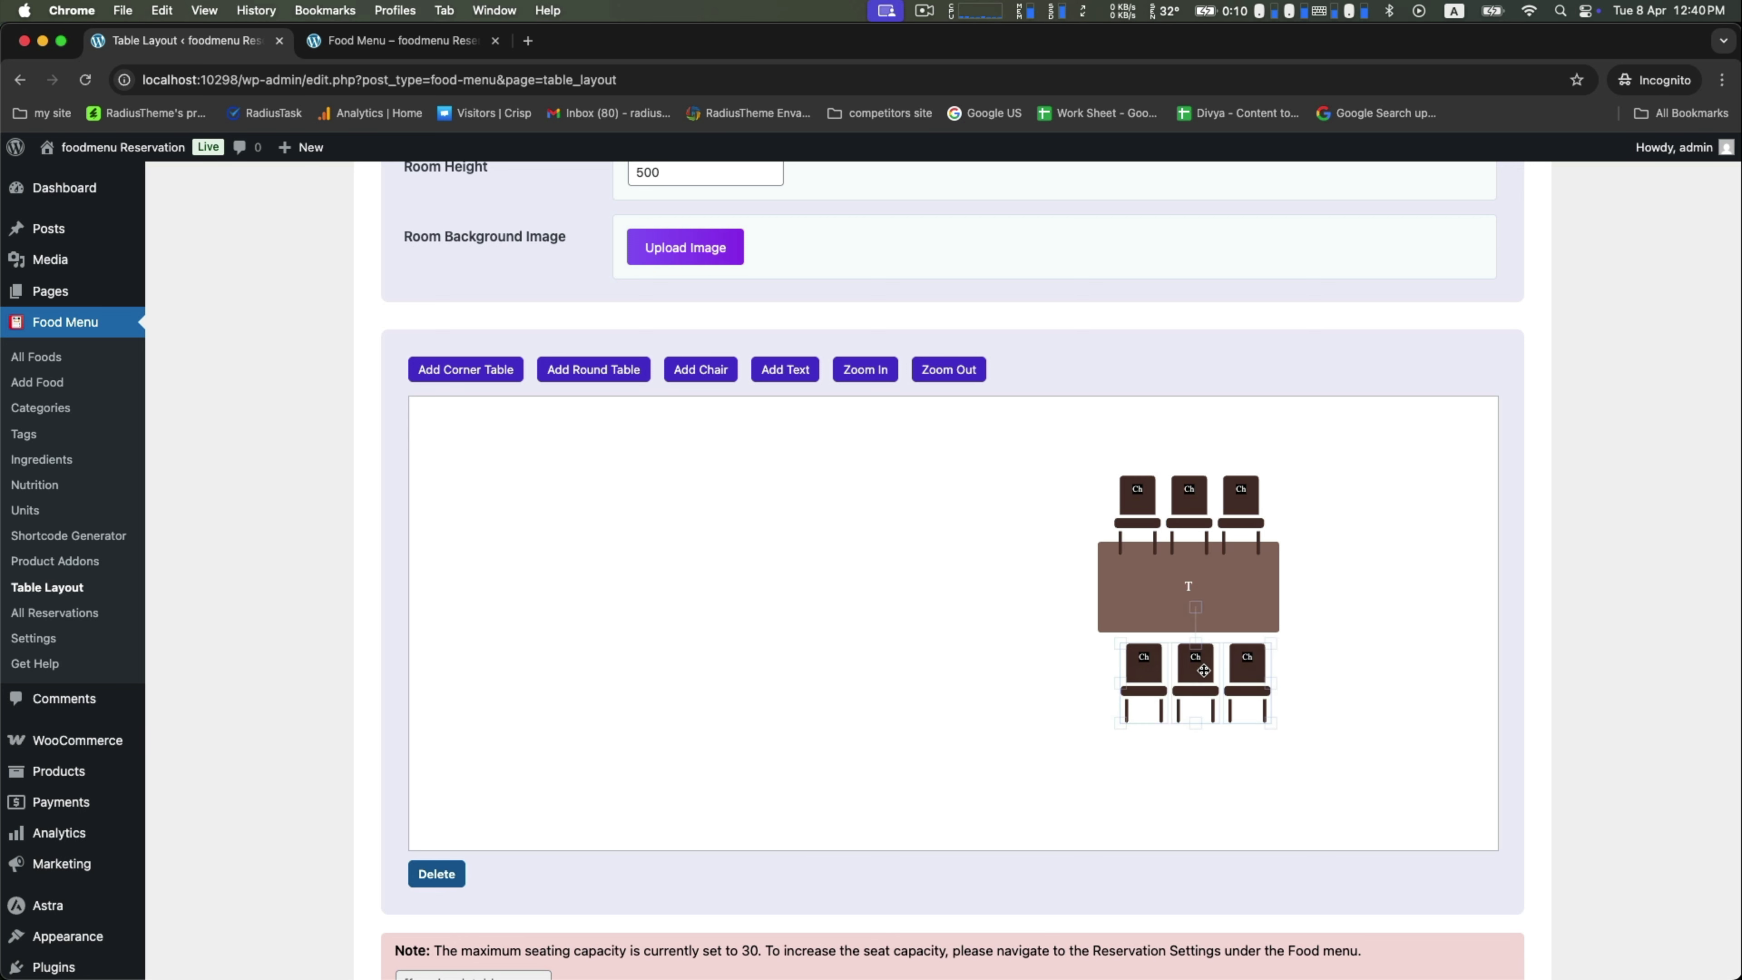
- Rotate the three lower chairs 180 degrees and move them up against the table's lower edge
drag(1194, 610, 1193, 763)
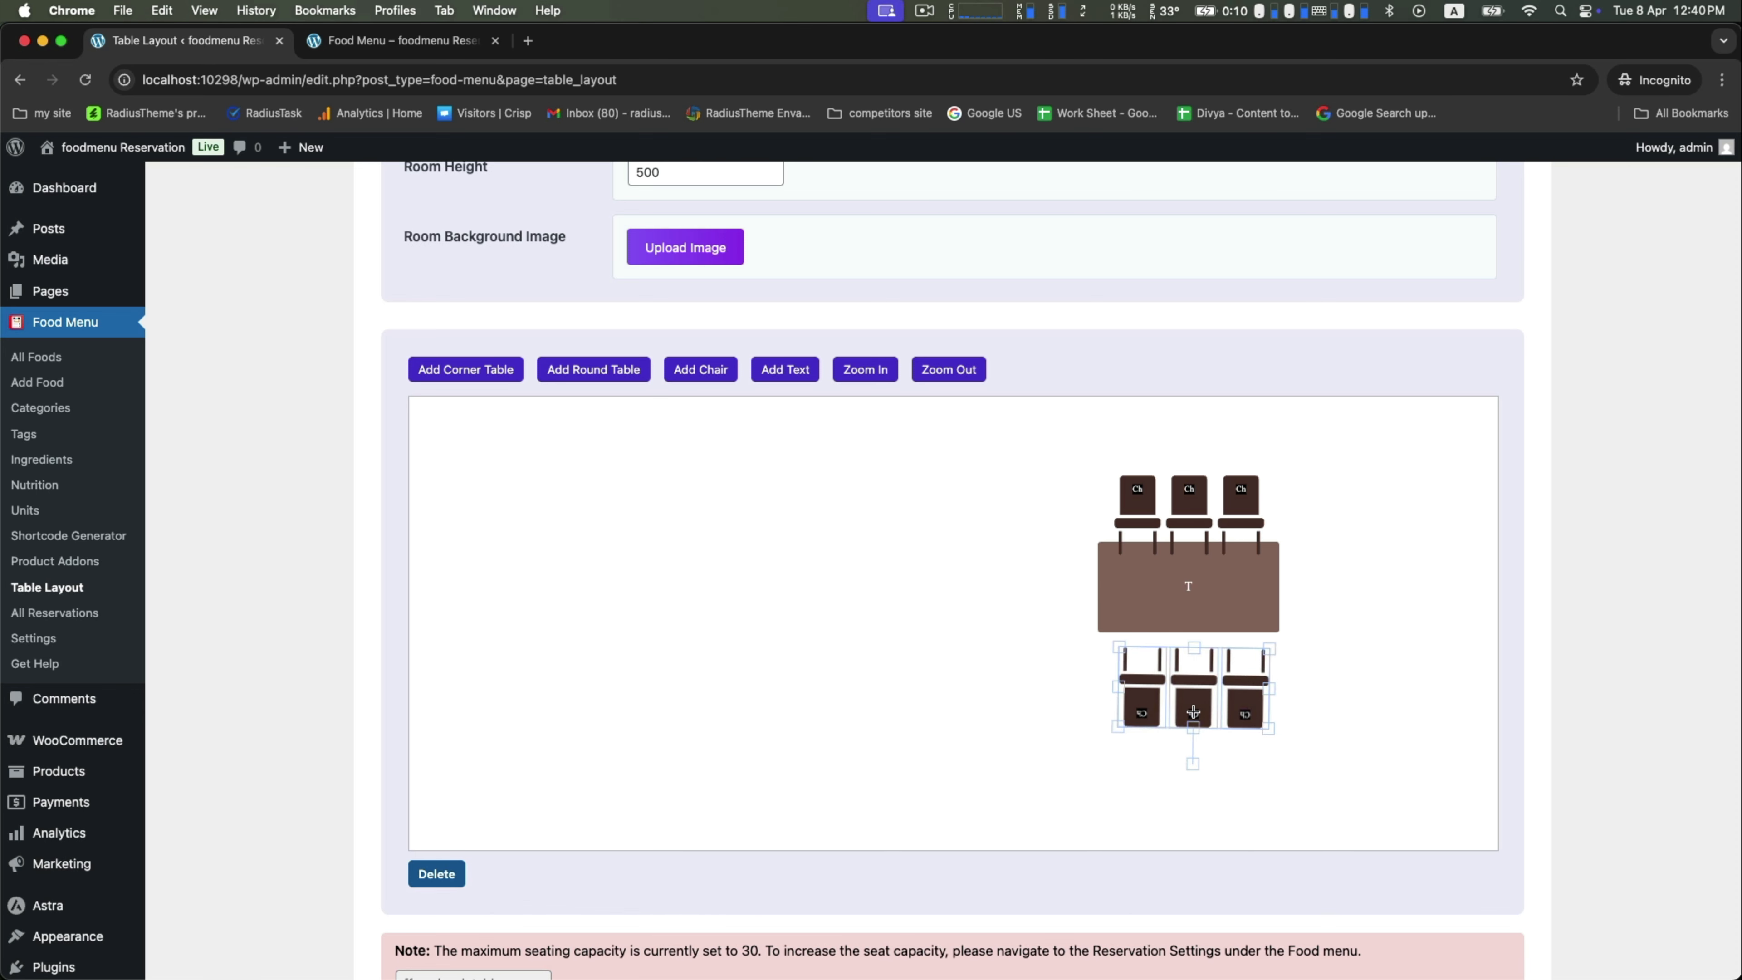
scroll(1196, 713, down, 3)
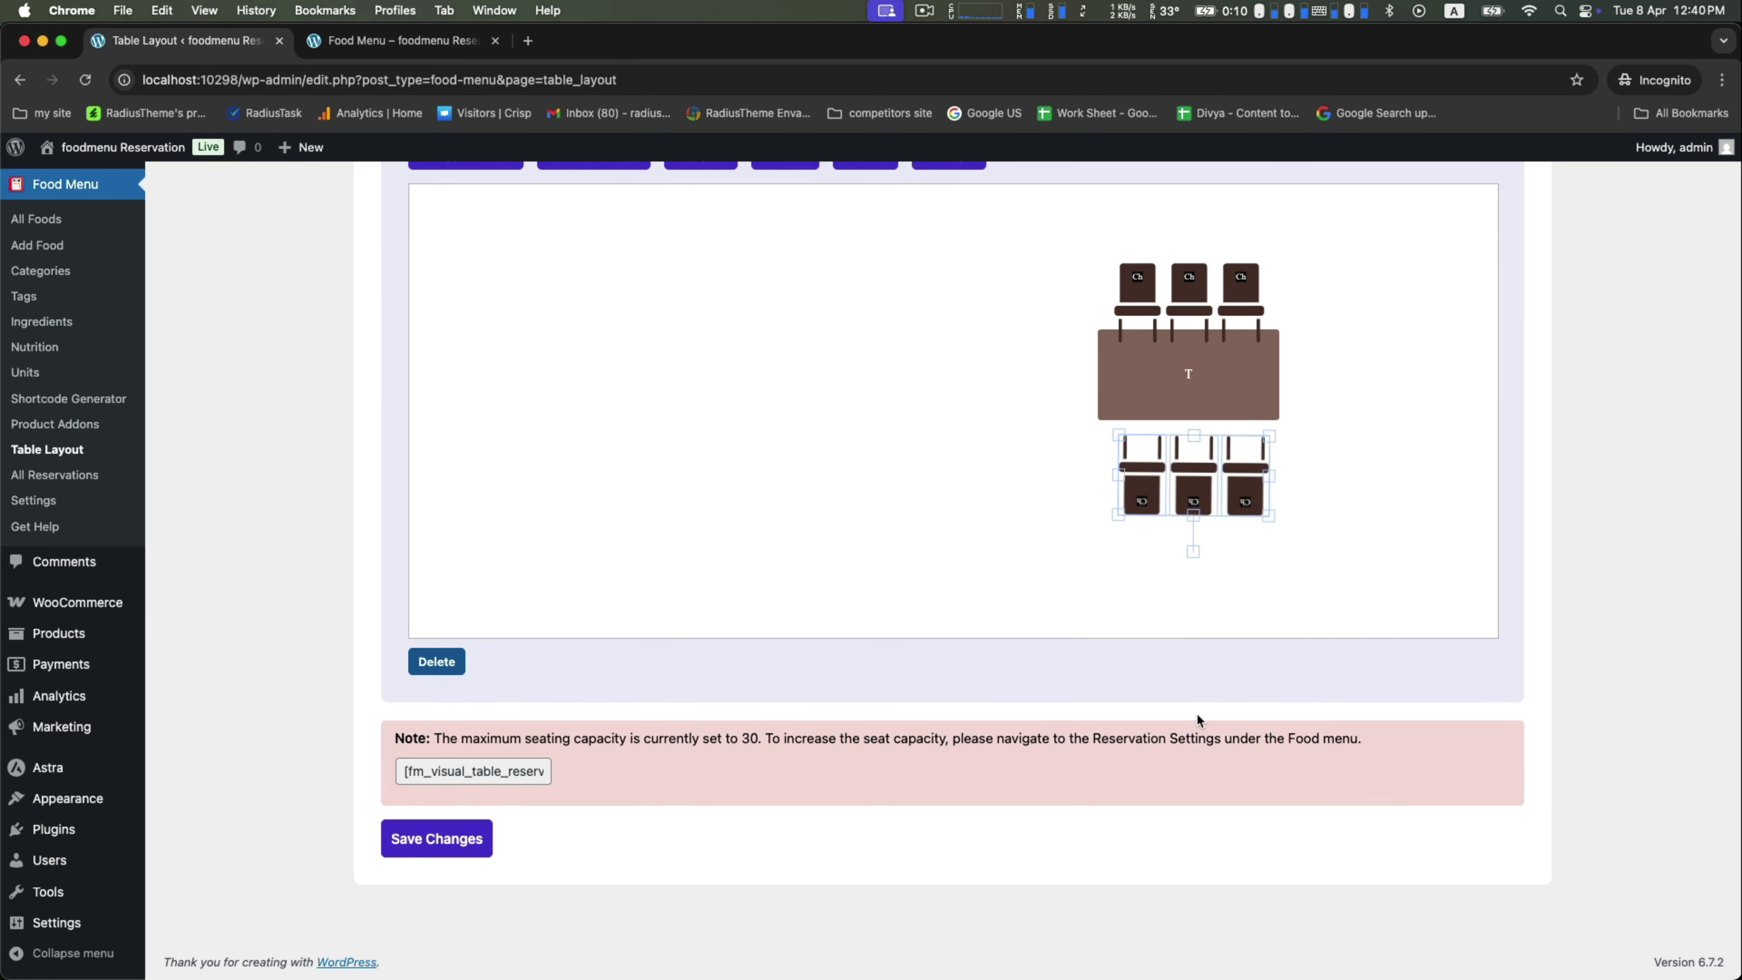
click(1301, 575)
drag(1091, 527, 1203, 453)
click(1334, 486)
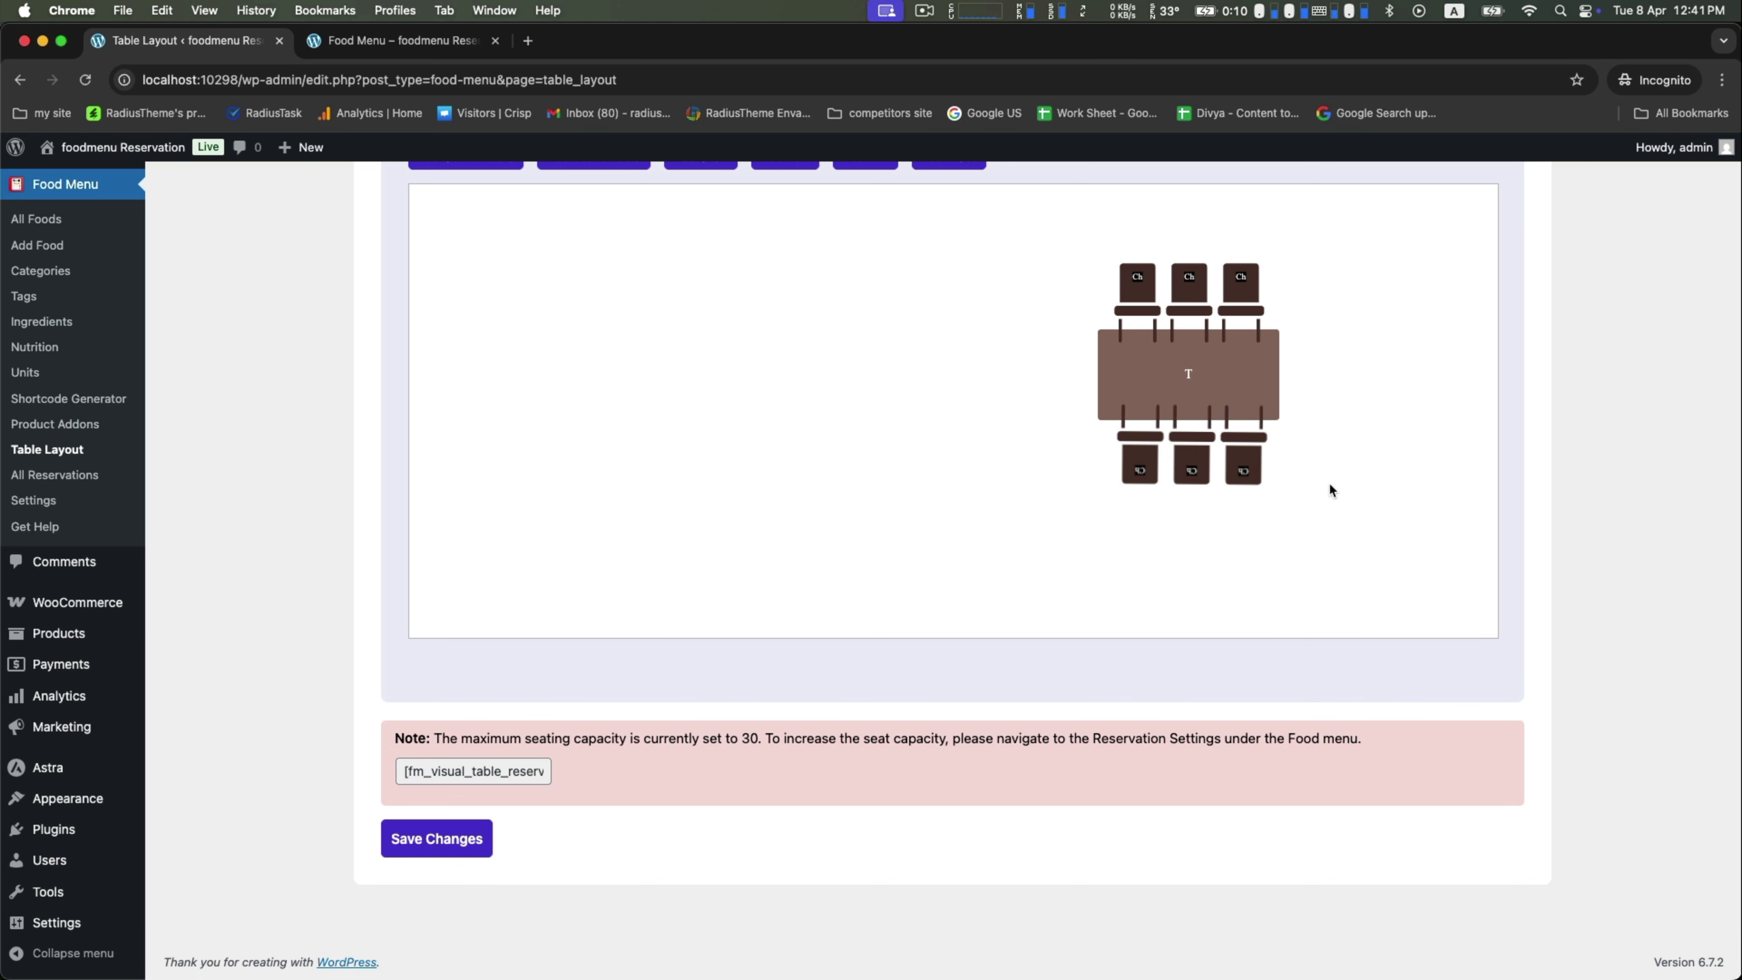
- Label the three chairs above the corner table Ch1, Ch2 and Ch3, from left to right
scroll(809, 484, up, 2)
click(1137, 401)
click(729, 774)
text(1)
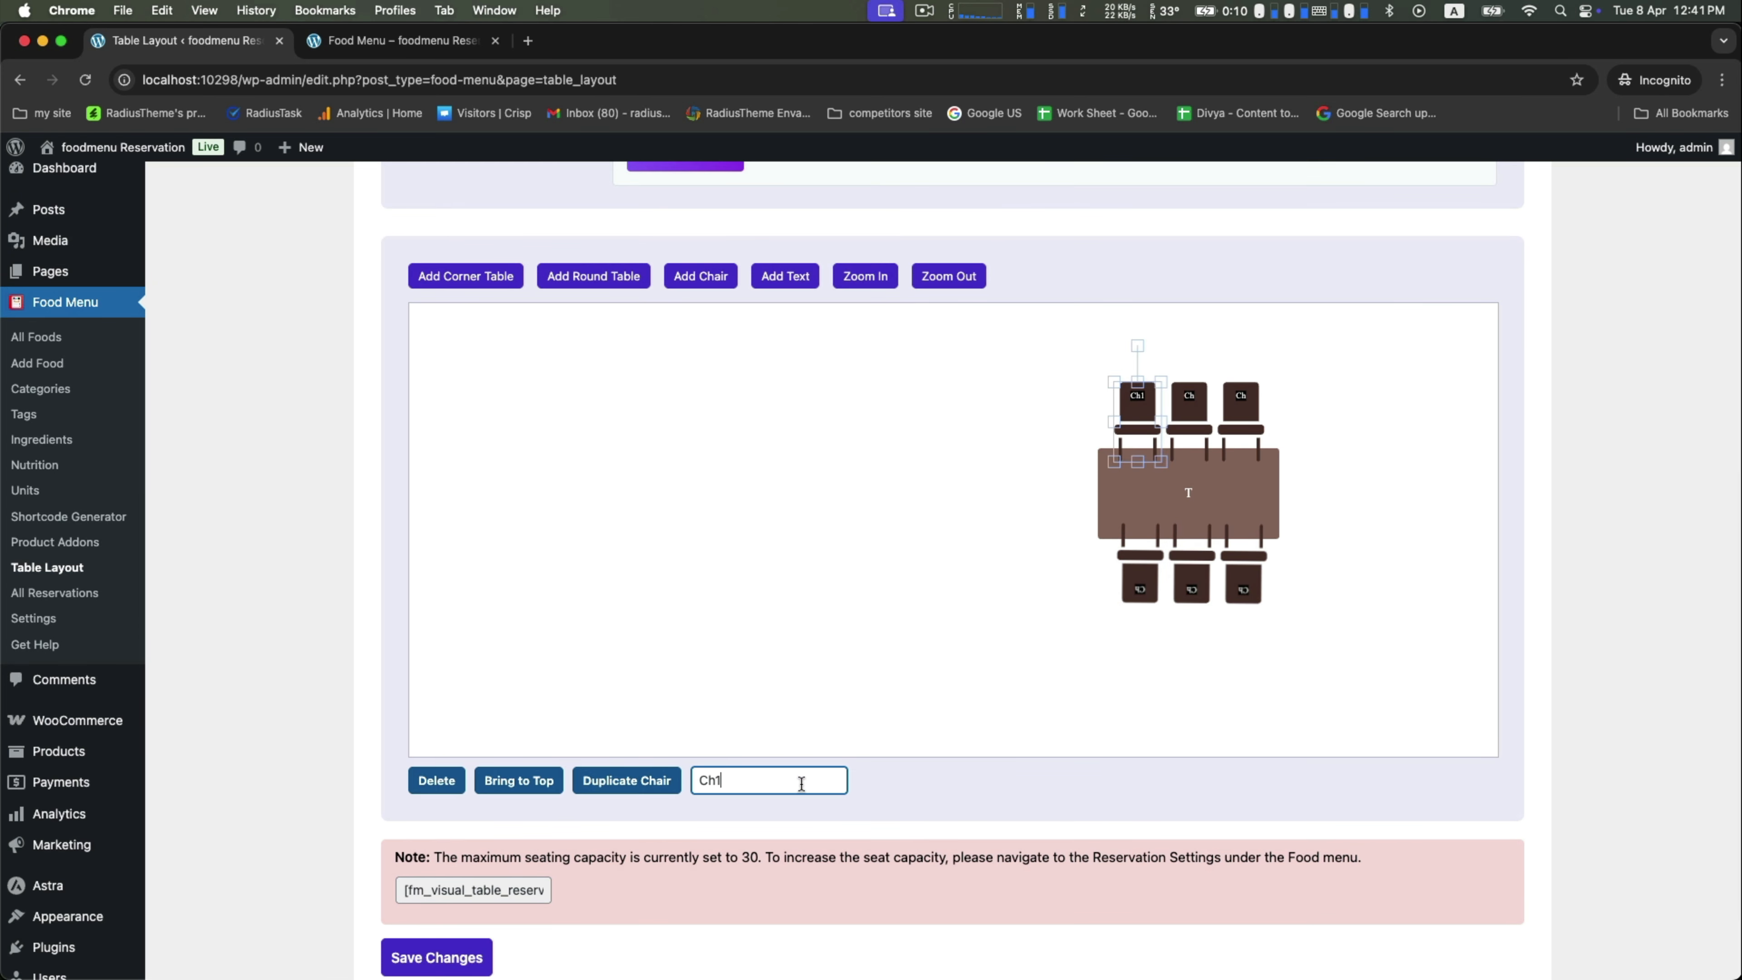
click(1189, 402)
click(769, 785)
text(2)
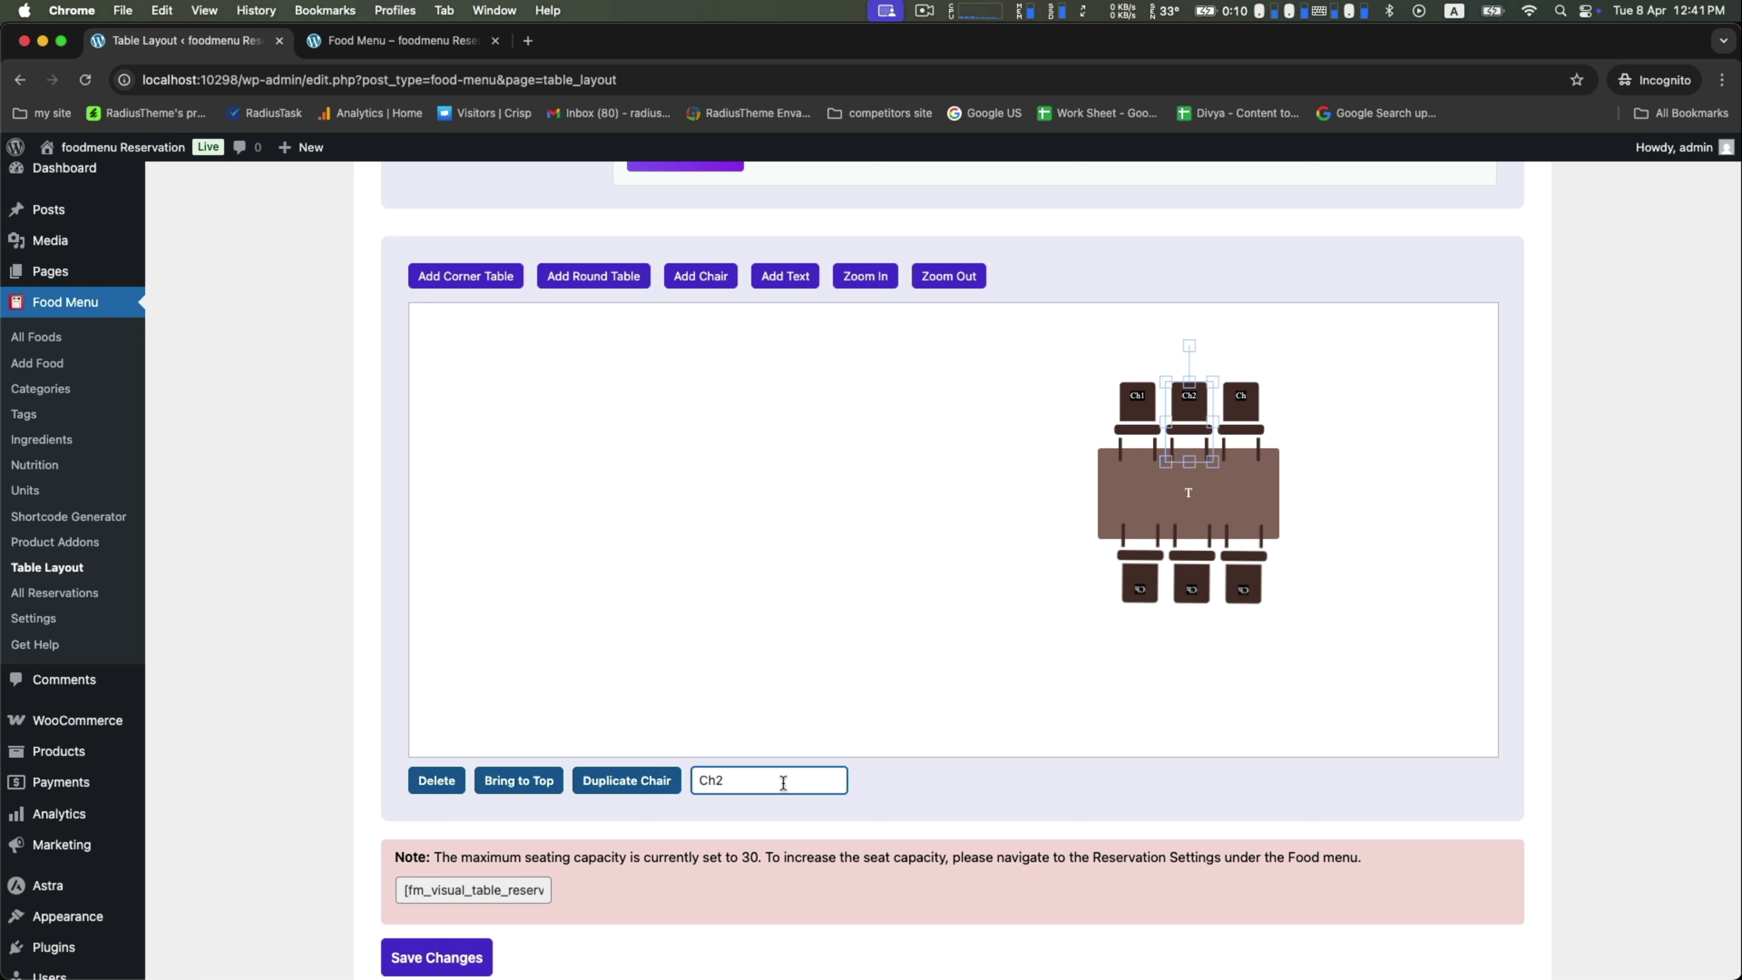
click(1240, 402)
click(772, 782)
text(3)
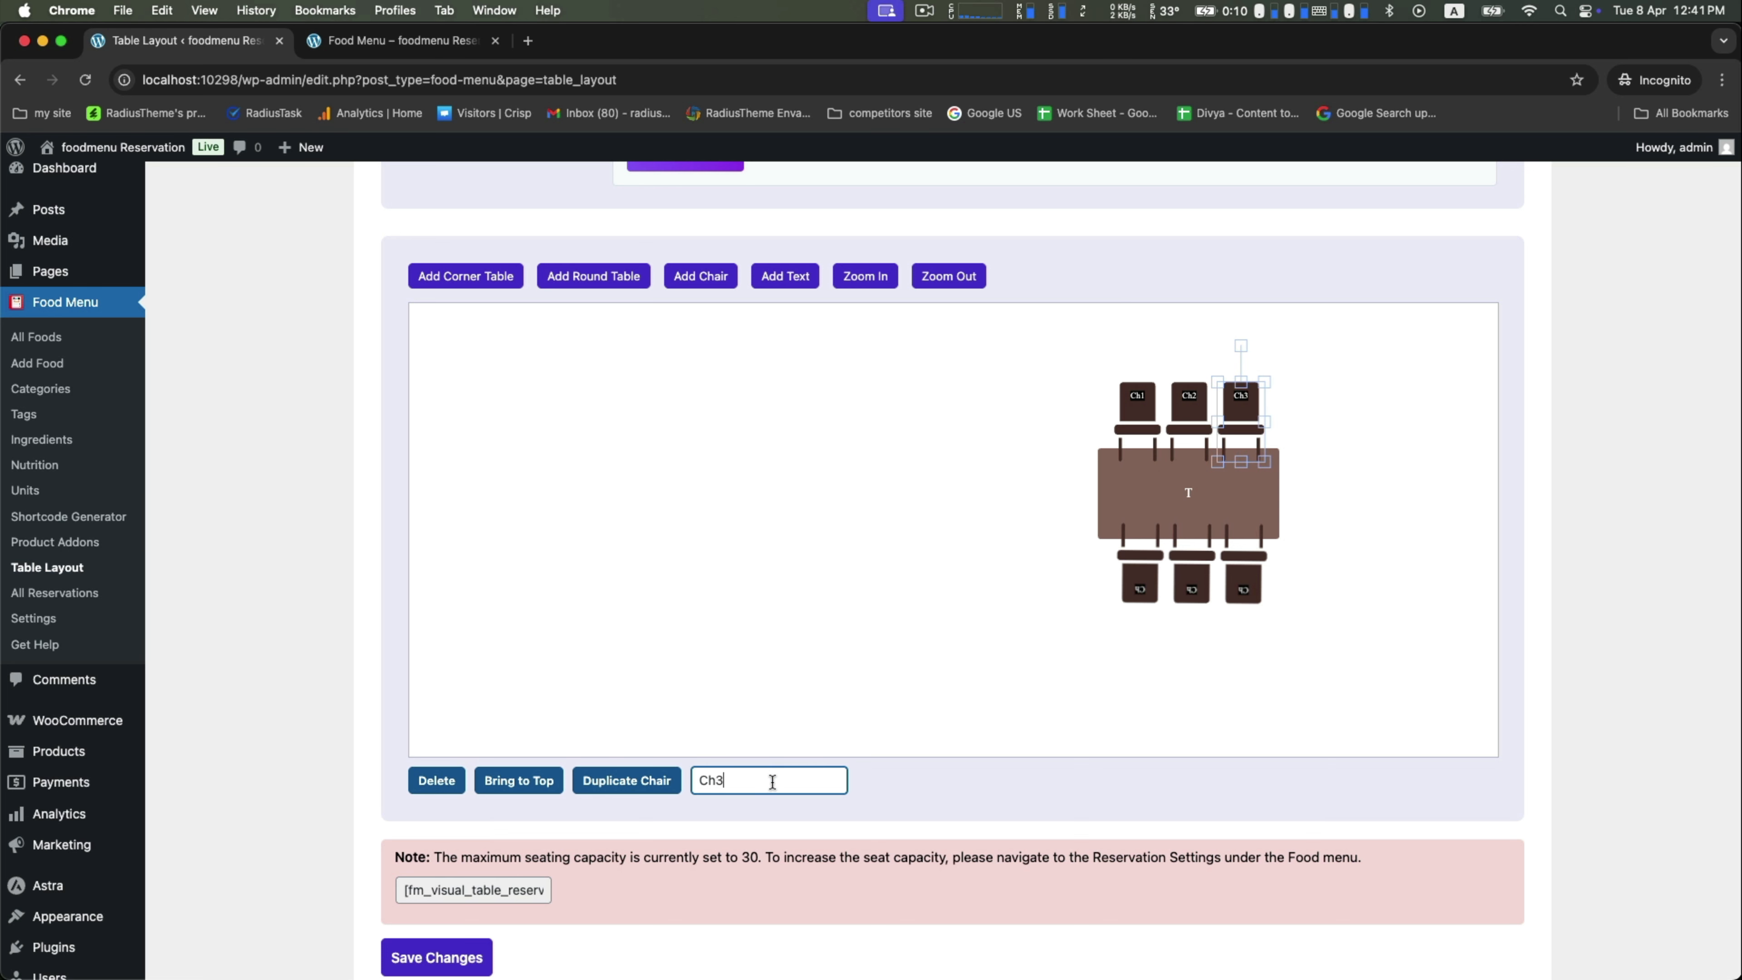
click(1381, 455)
- Label the left and middle chairs below the corner table Ch4 and Ch5
click(1141, 586)
click(745, 777)
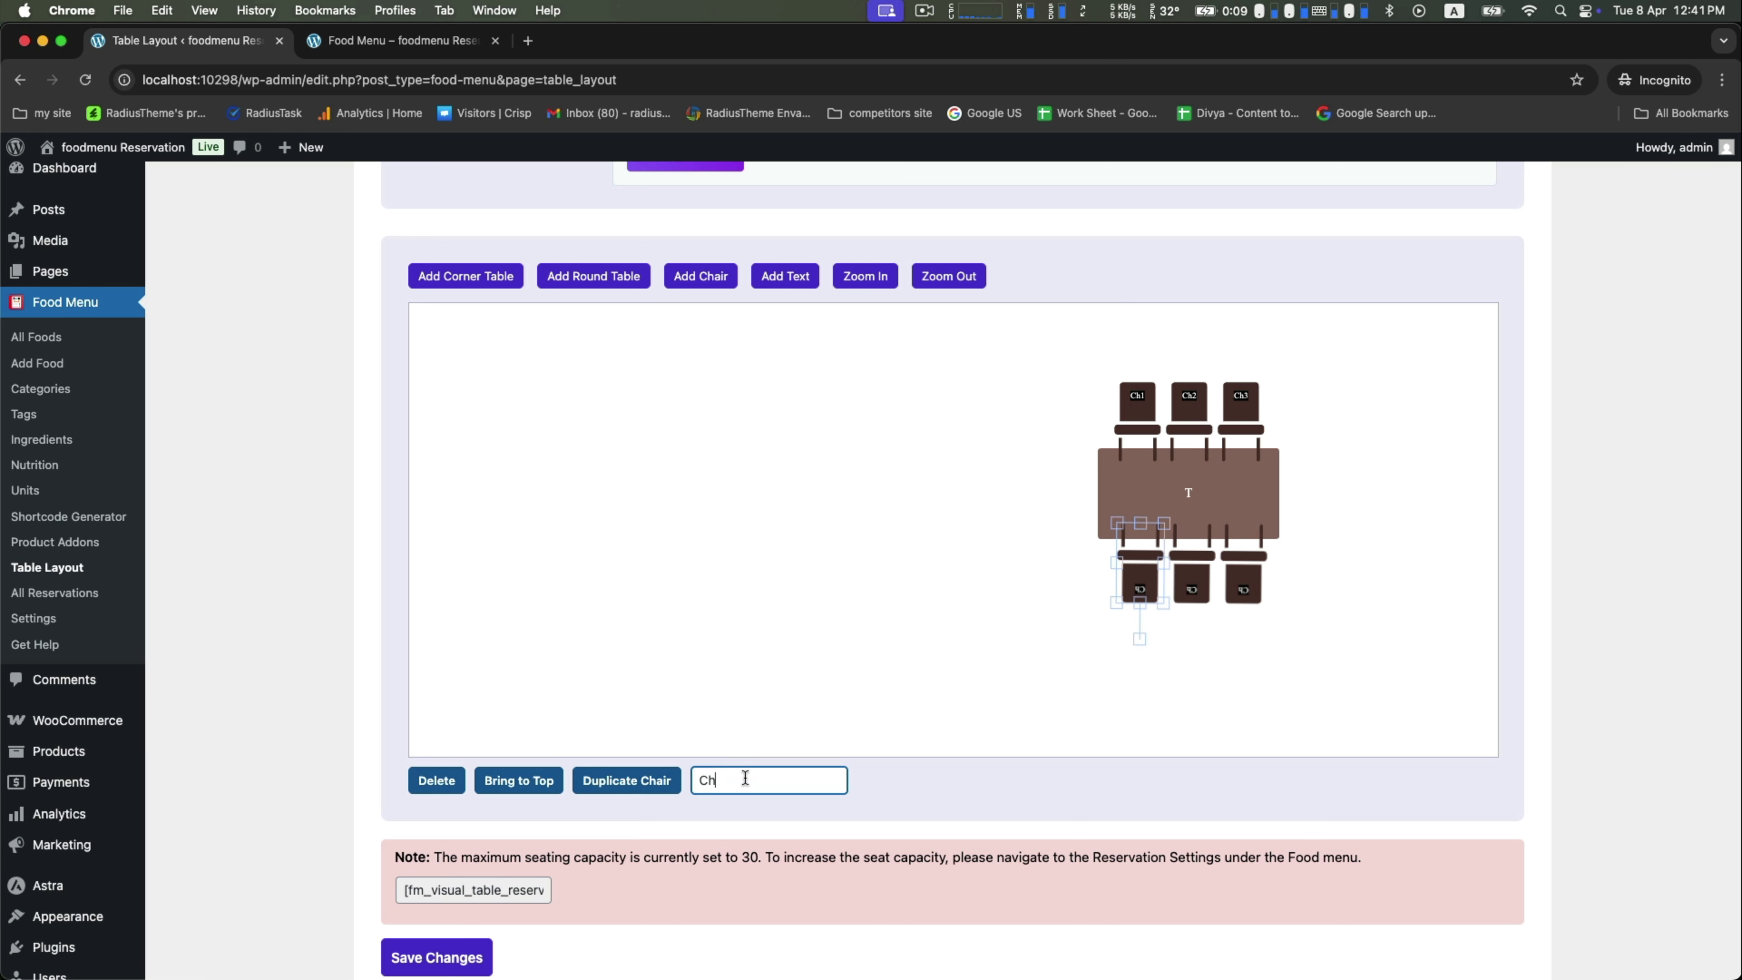
text(1)
click(1195, 586)
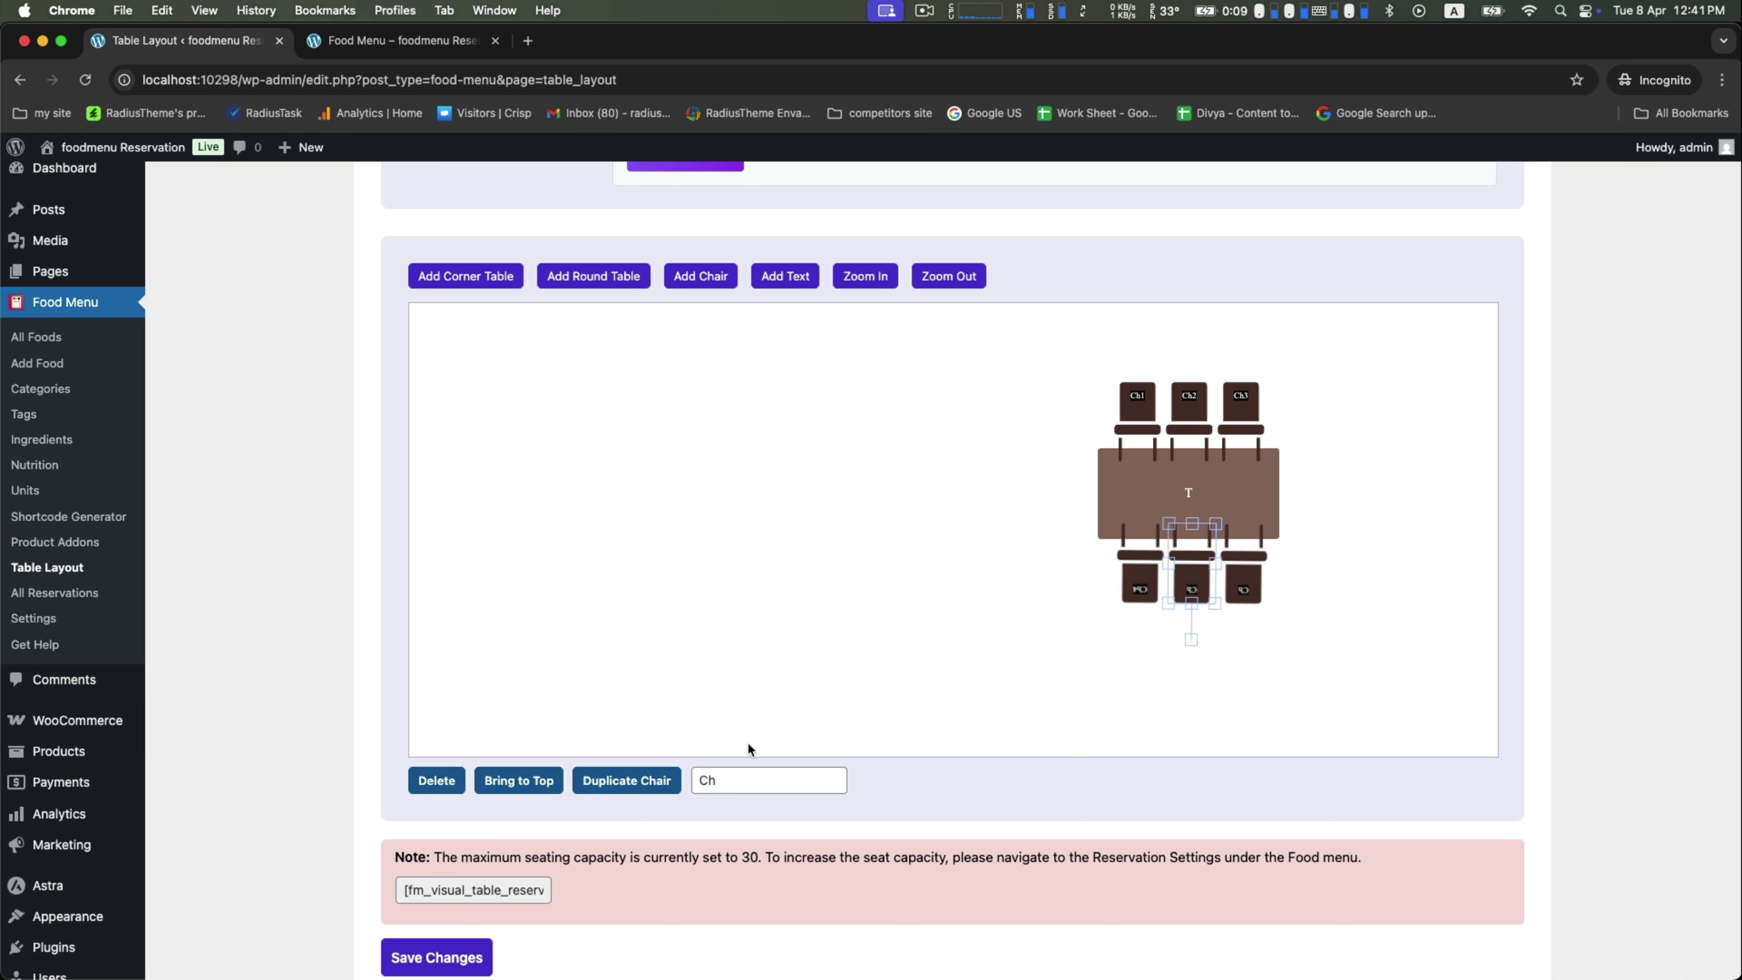
click(729, 780)
text(5)
- Label the right chair below the corner table Ch6
click(1242, 587)
click(797, 779)
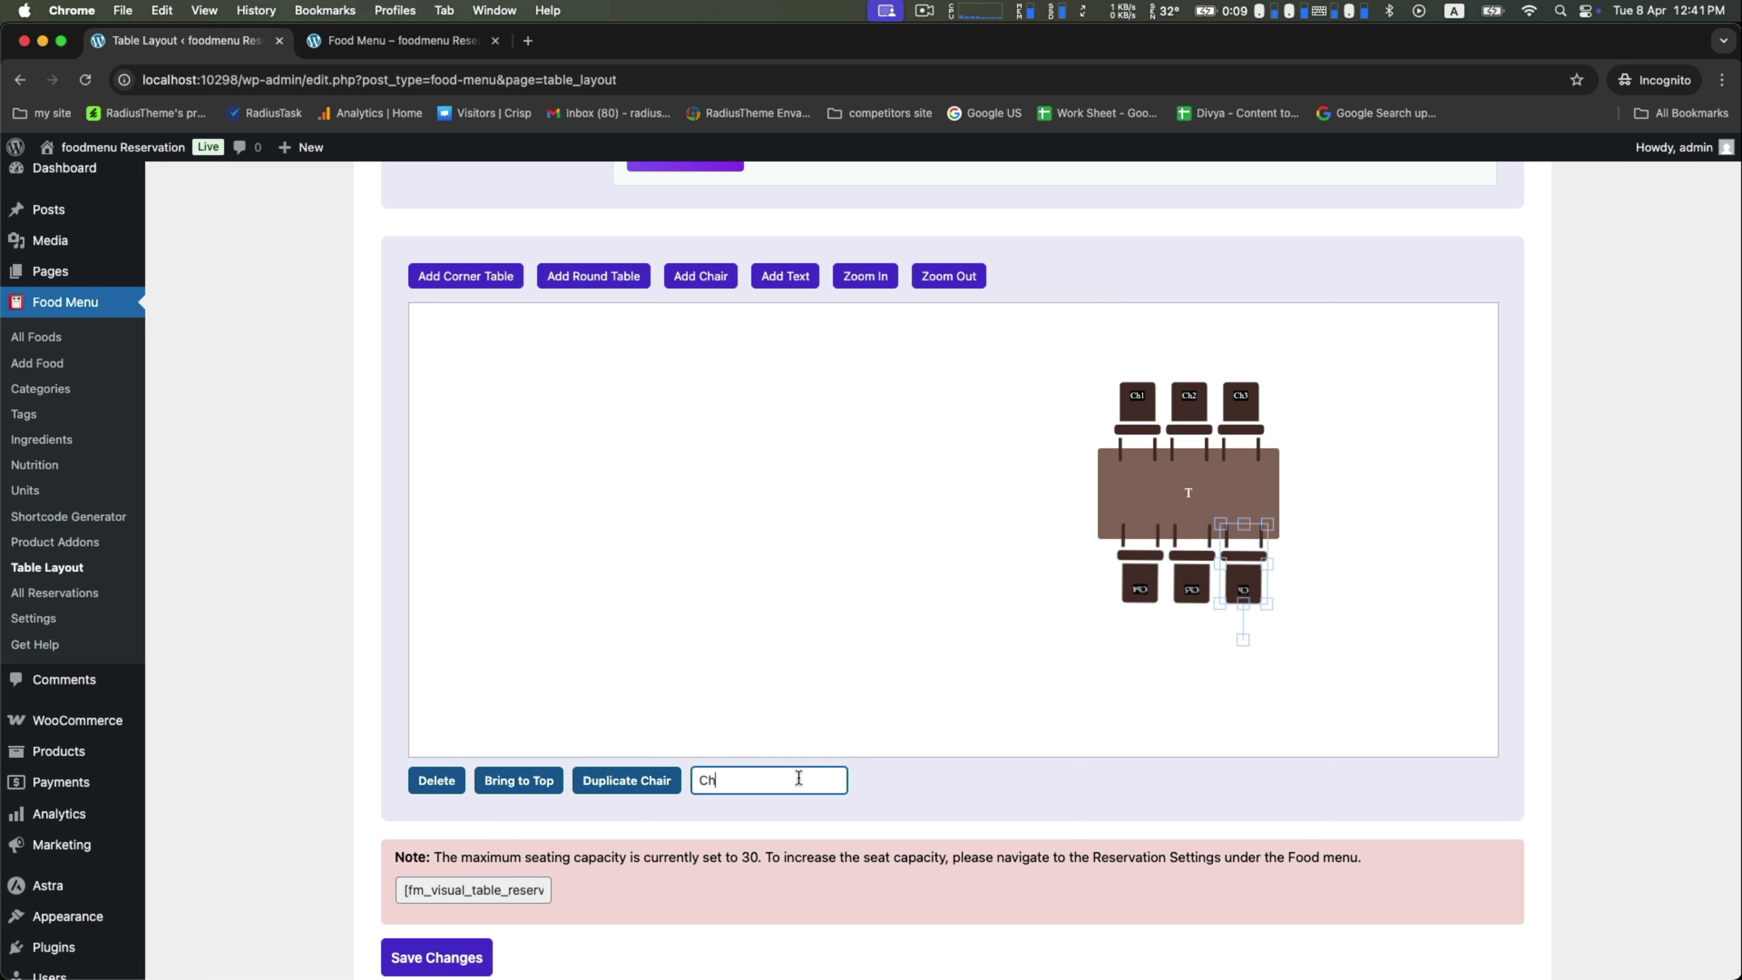
text(7)
click(1142, 587)
click(1182, 585)
click(1244, 584)
click(742, 778)
key(BackSpace)
text(6)
click(1311, 644)
- Bring the corner table in front of its chairs and name it Table 1
click(1170, 383)
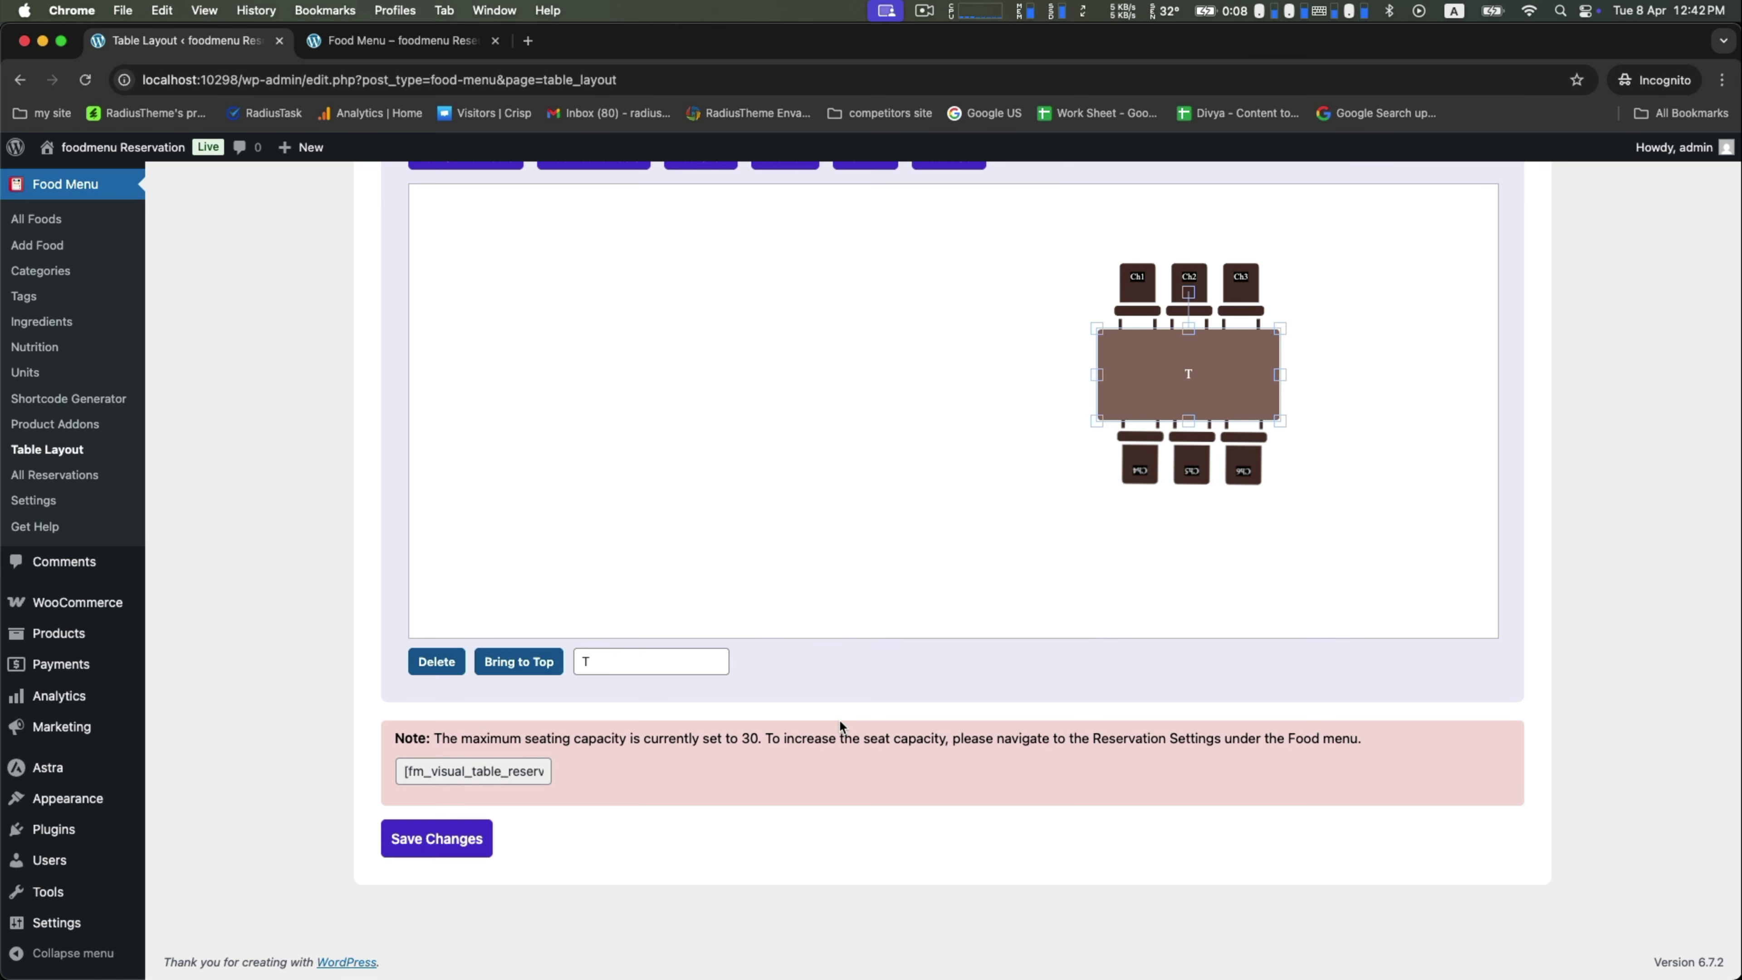
click(1294, 533)
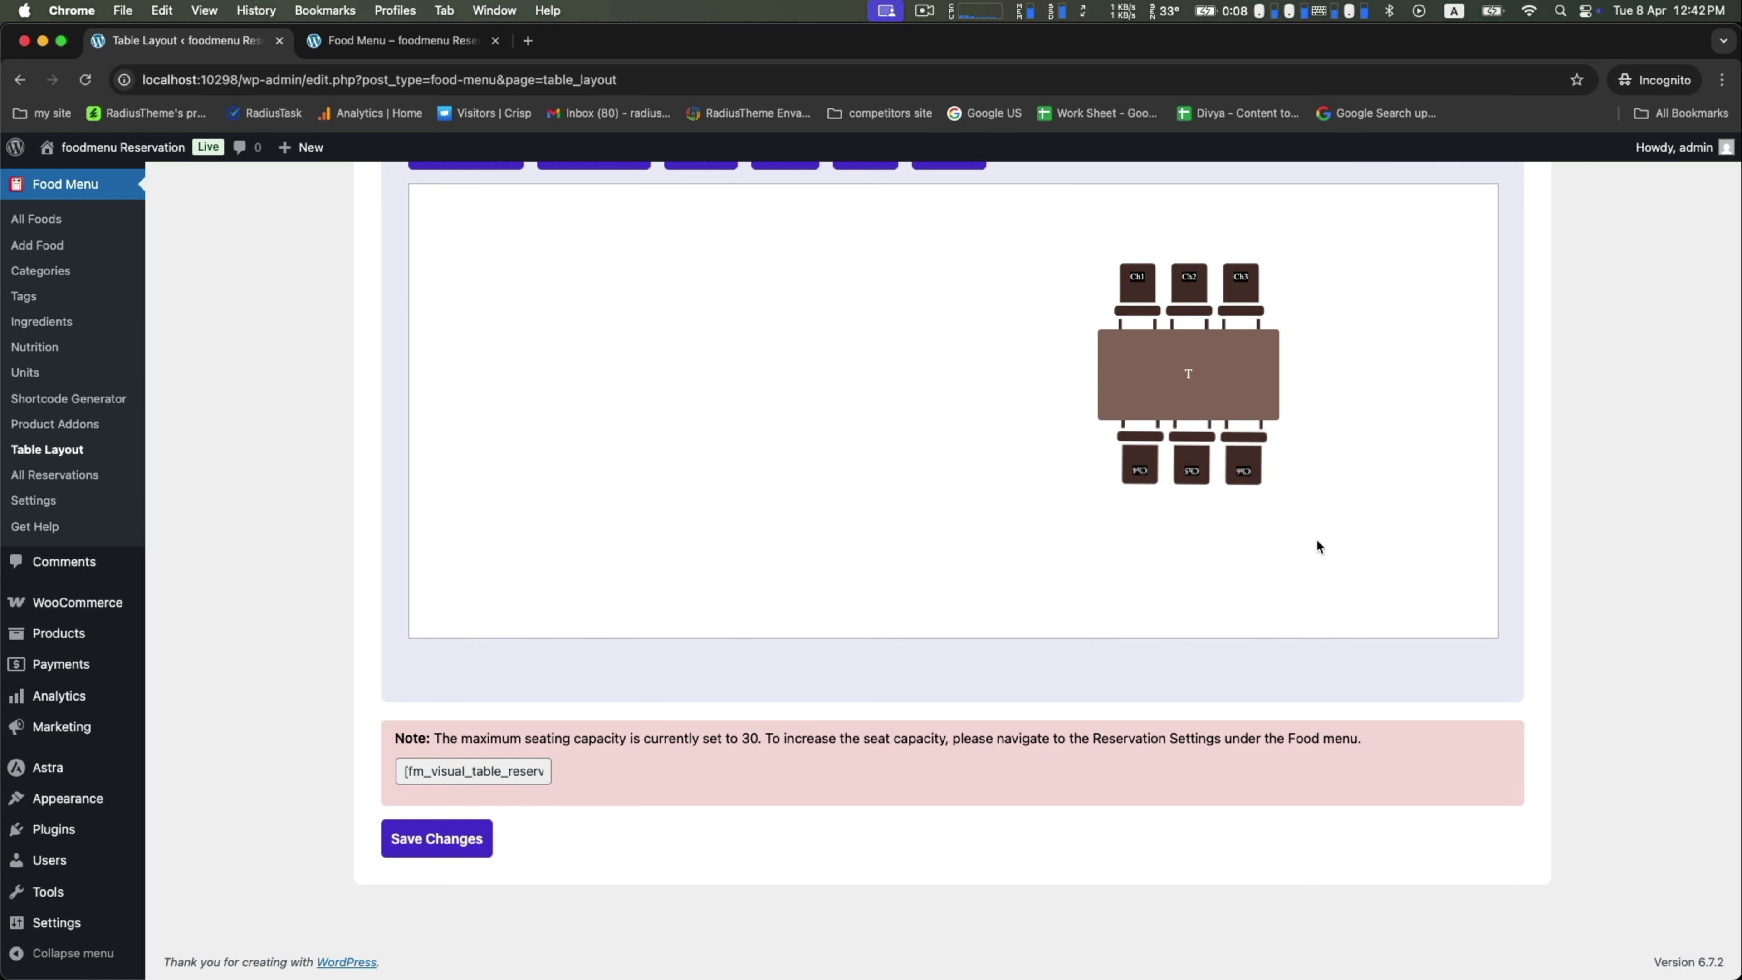
click(1191, 373)
click(706, 669)
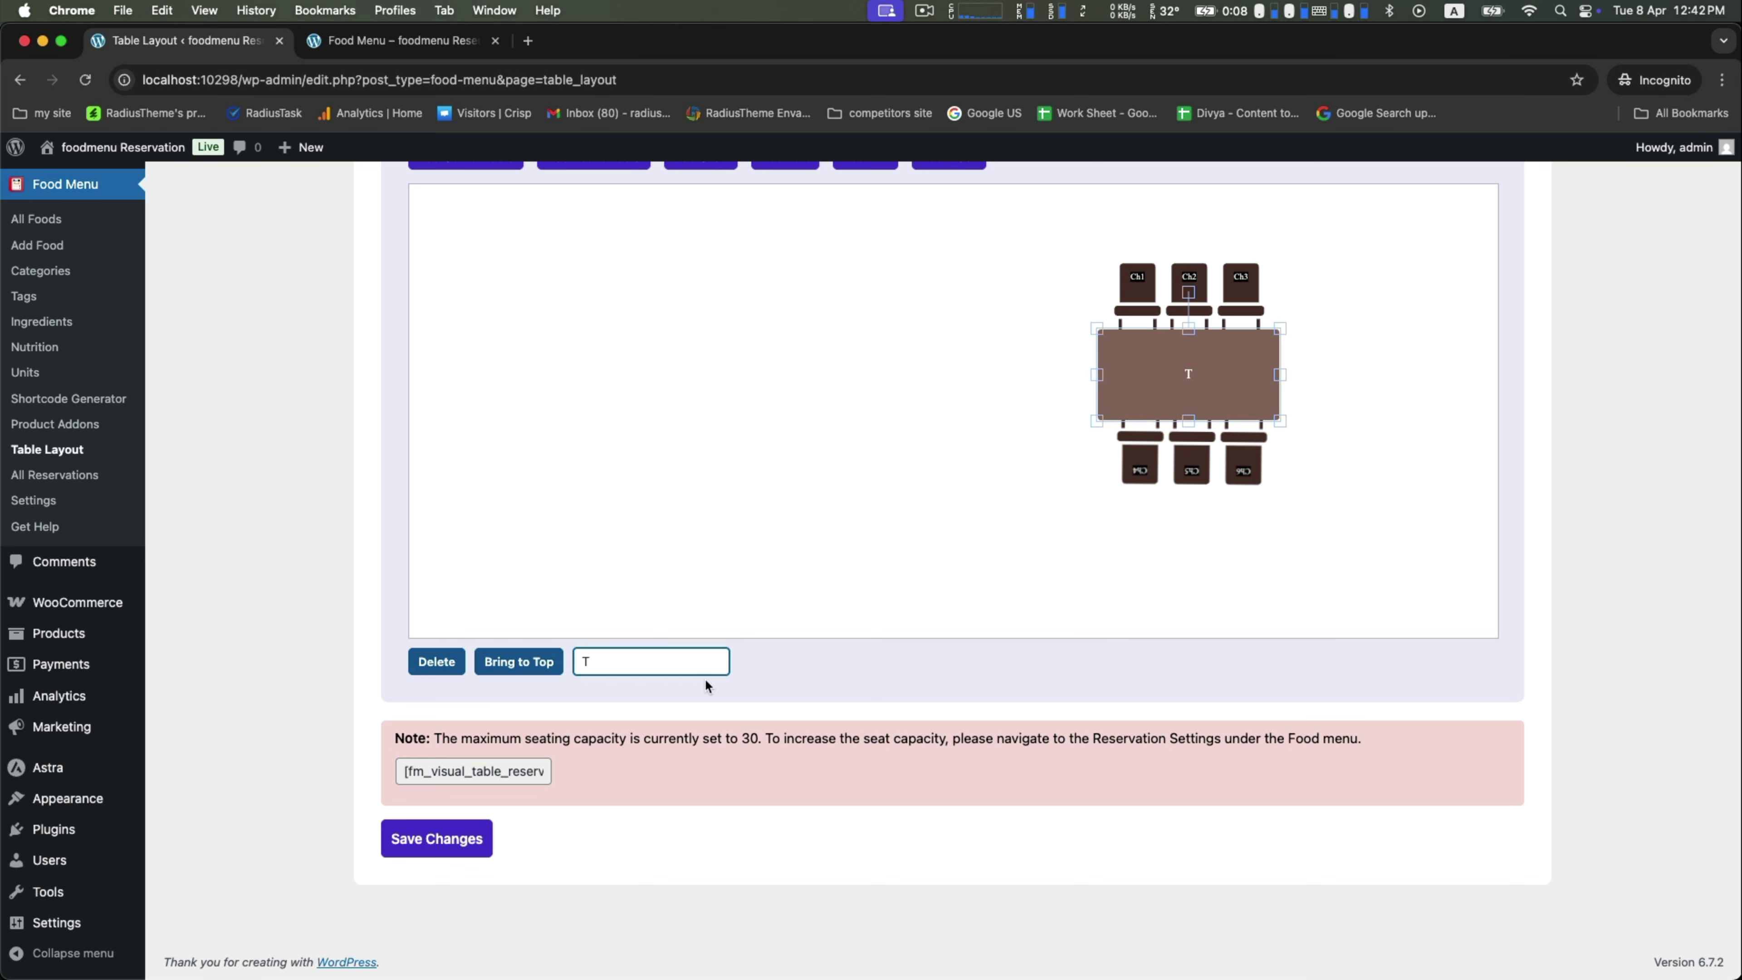
text(able 1)
click(1382, 506)
- Add a round table and place it to the left of Table 1, level with it
scroll(1349, 518, up, 3)
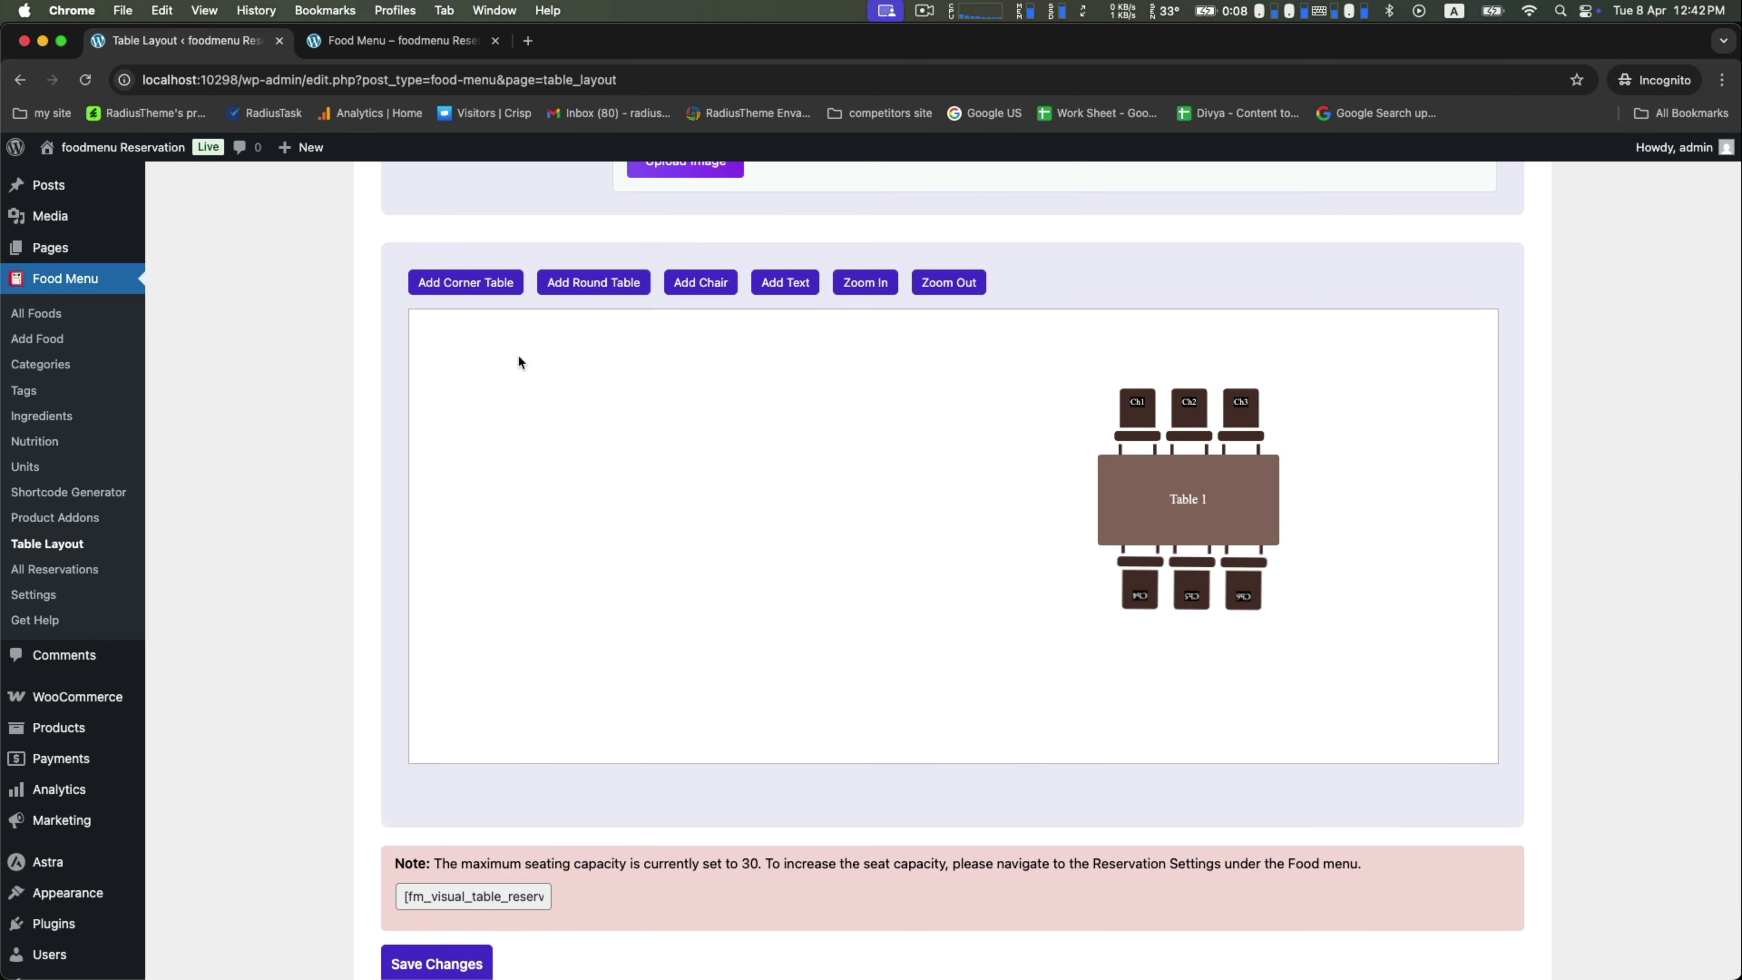
click(591, 282)
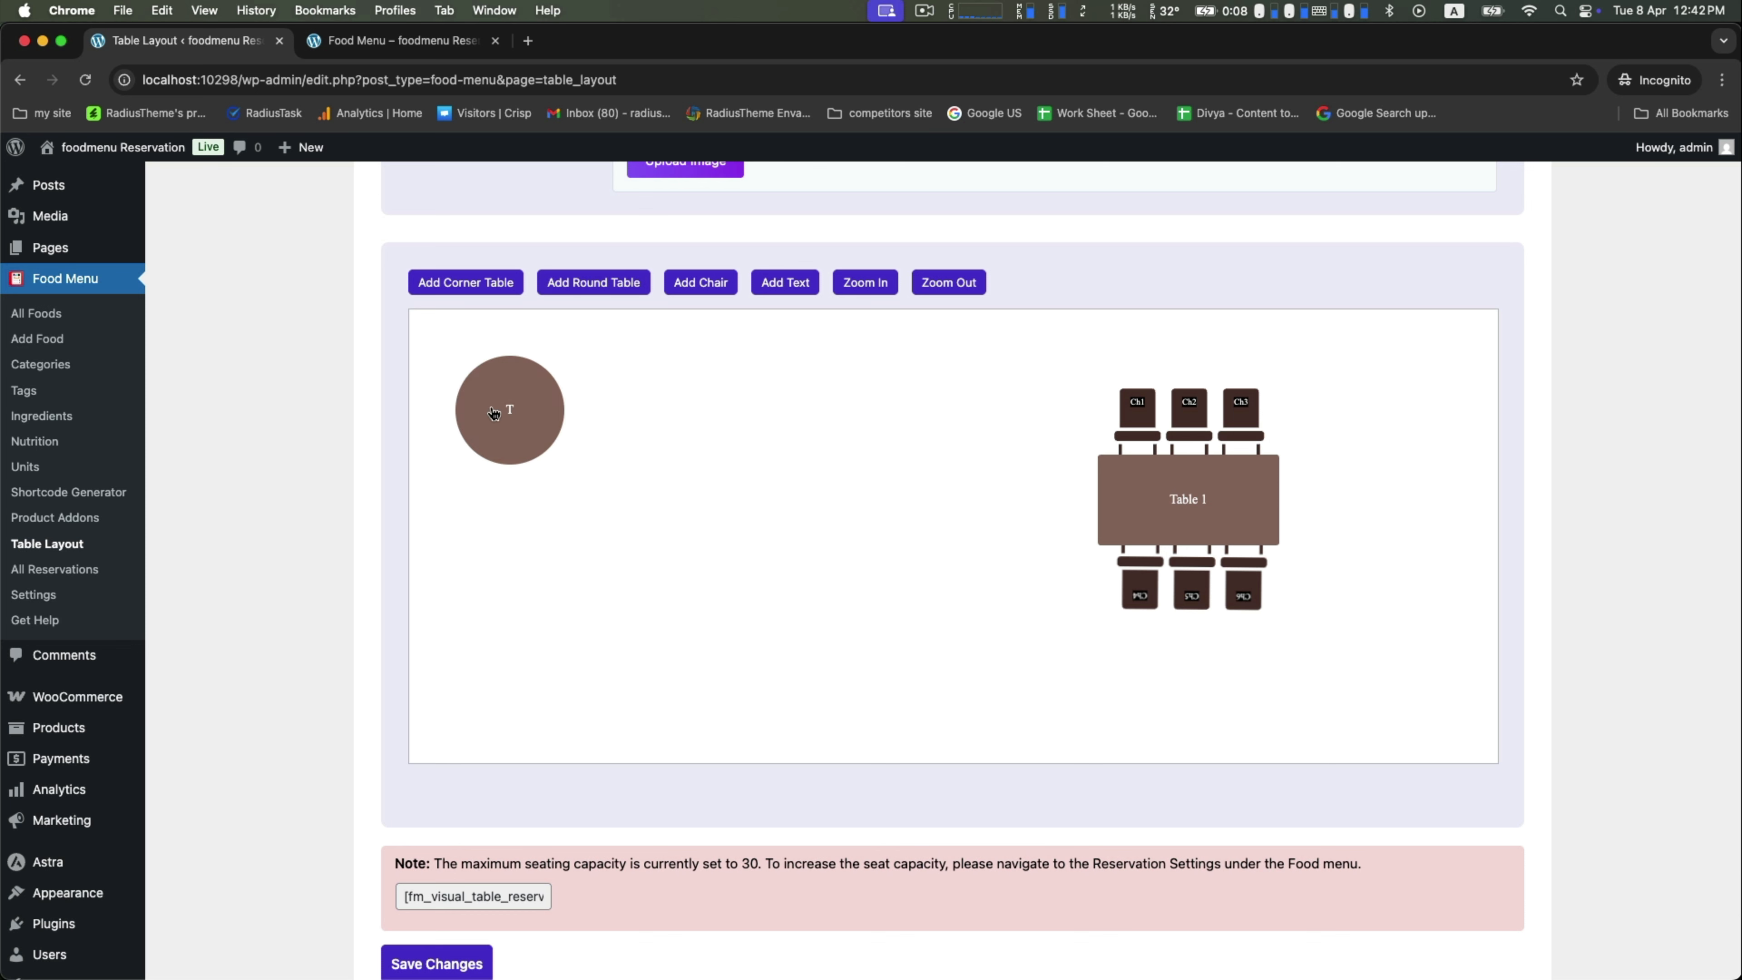
drag(492, 410, 885, 498)
click(588, 420)
- Add a chair, place it at the round table's upper edge and duplicate it three times
click(689, 287)
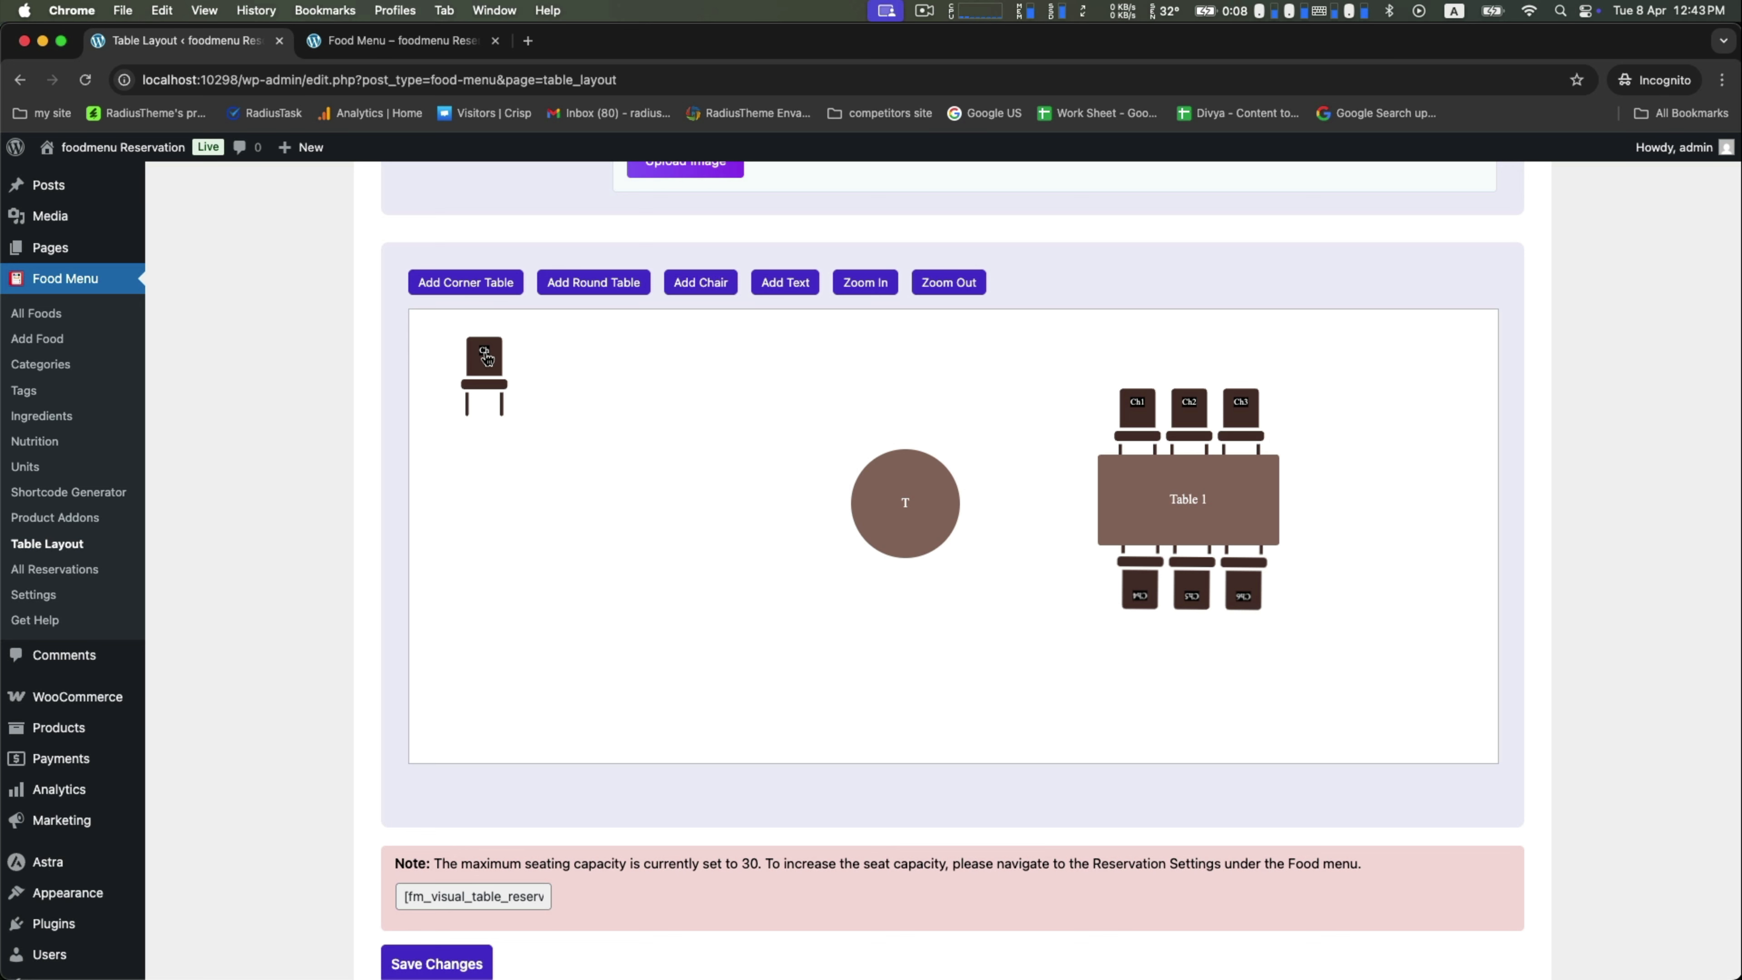
drag(485, 357, 909, 406)
click(632, 787)
click(634, 787)
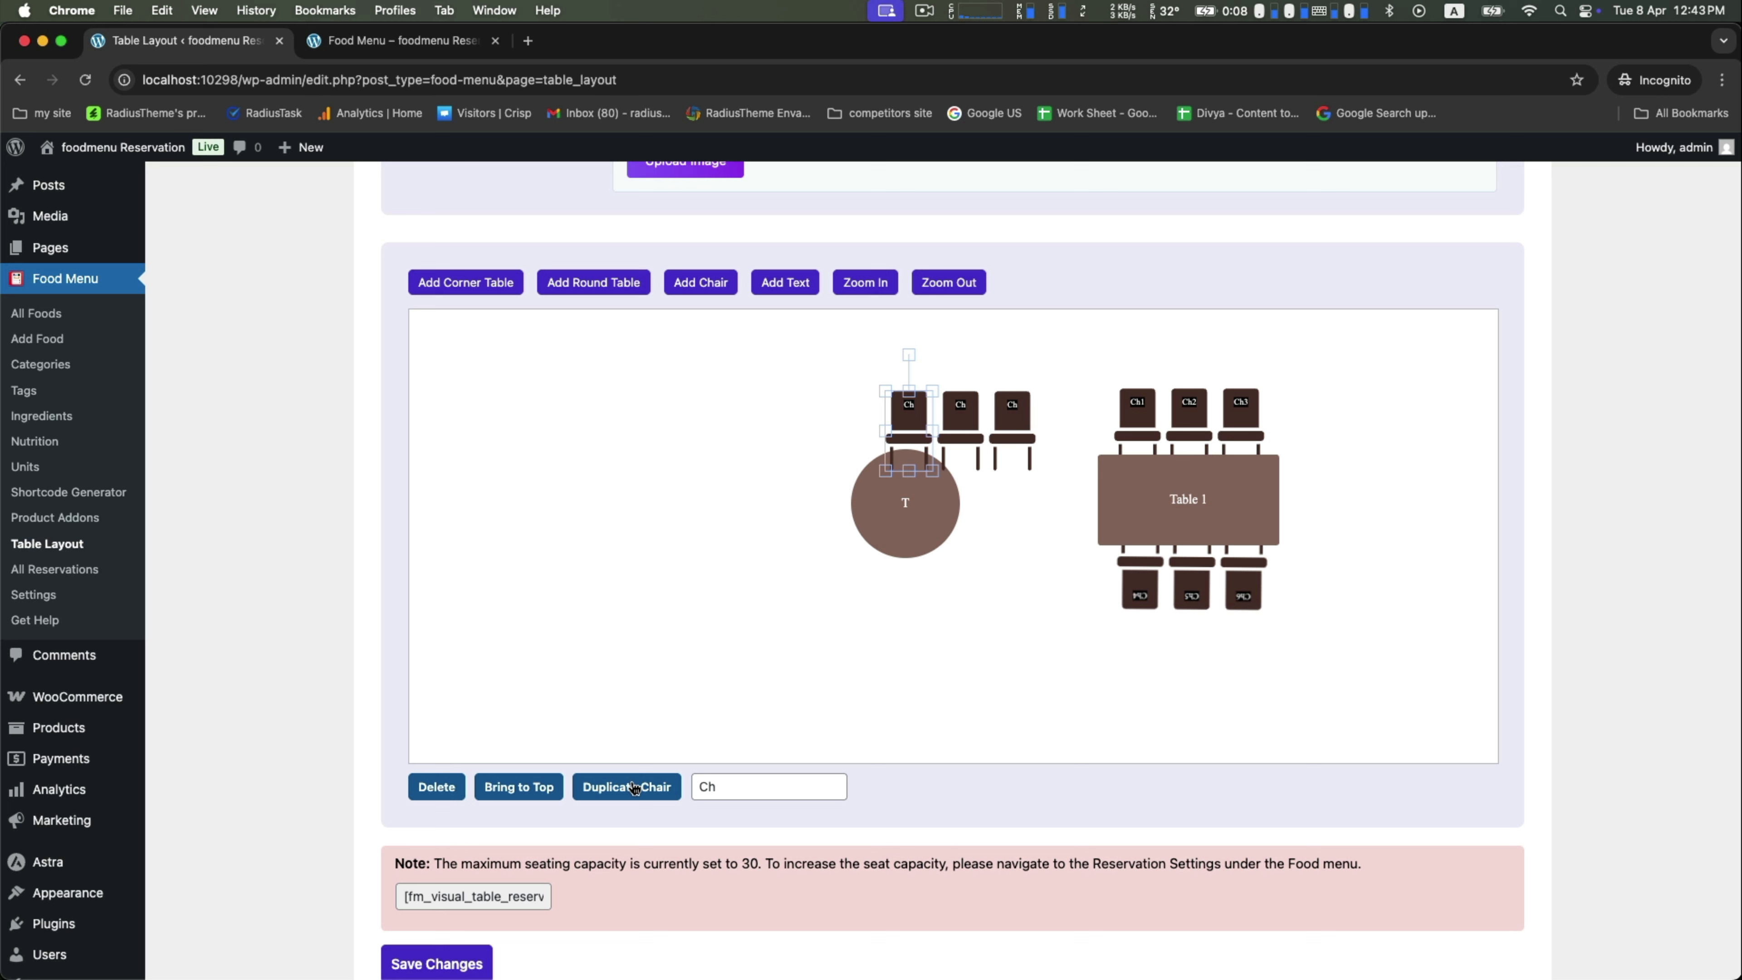
click(634, 787)
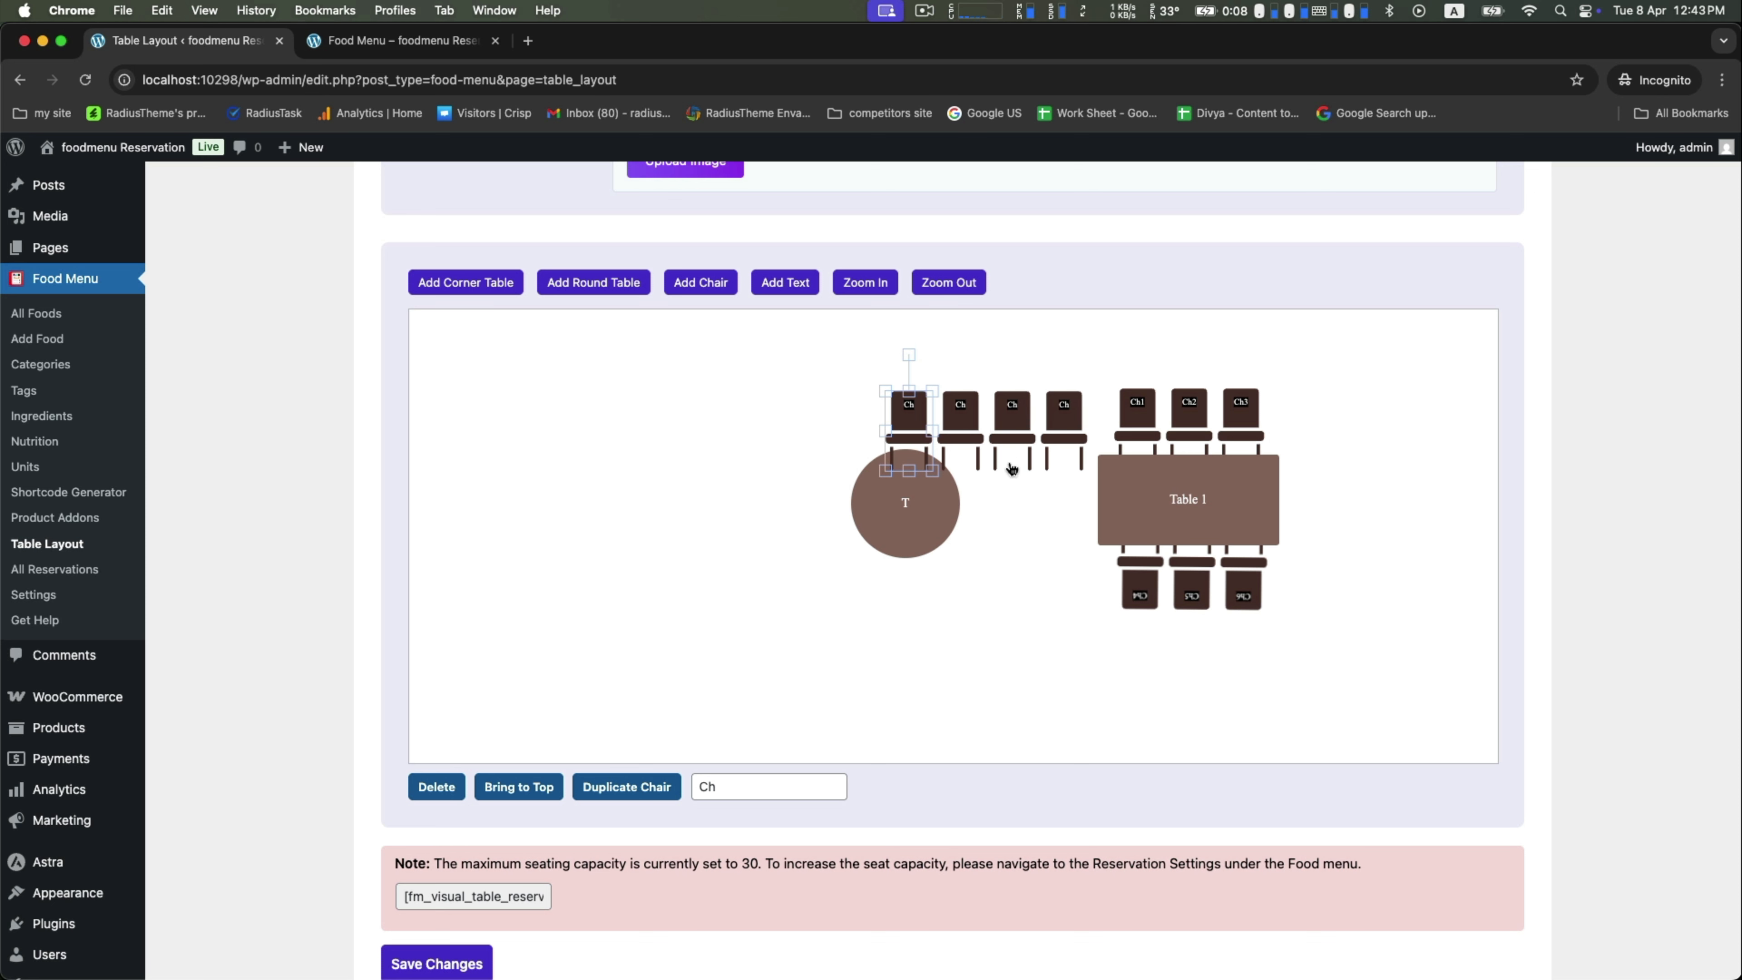
- Move the three chair copies to the right, lower and left sides of the round table, rotating each to face the table
drag(960, 412, 968, 451)
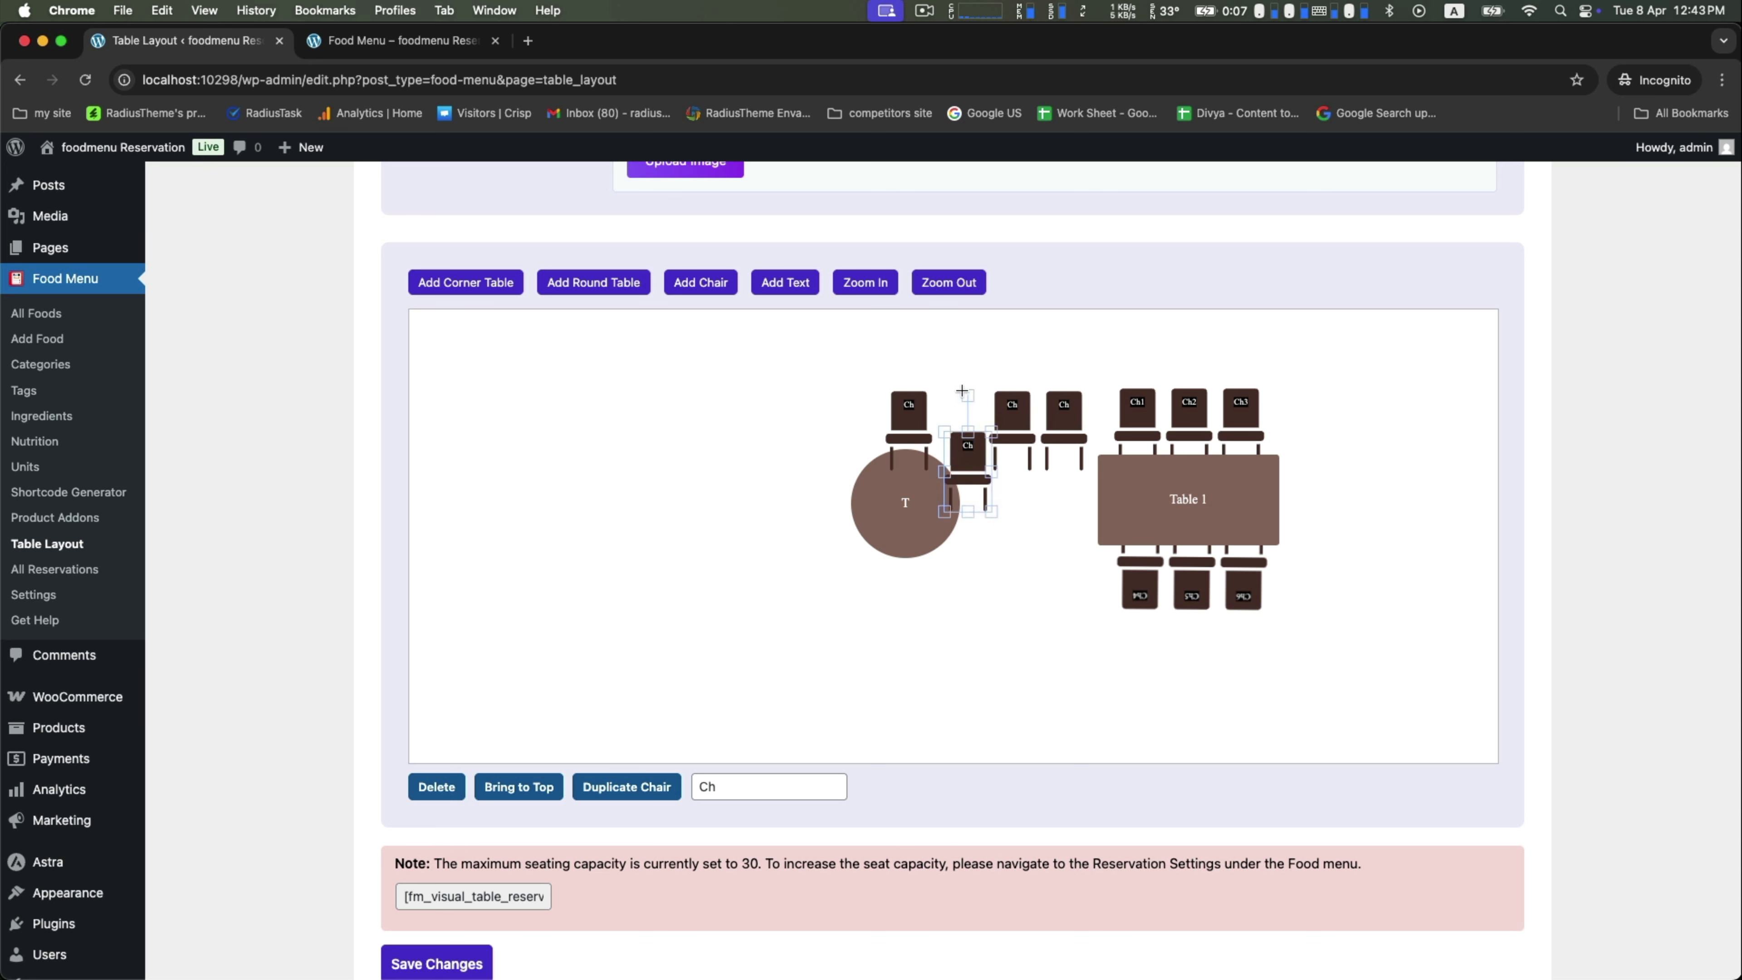
drag(962, 391, 980, 486)
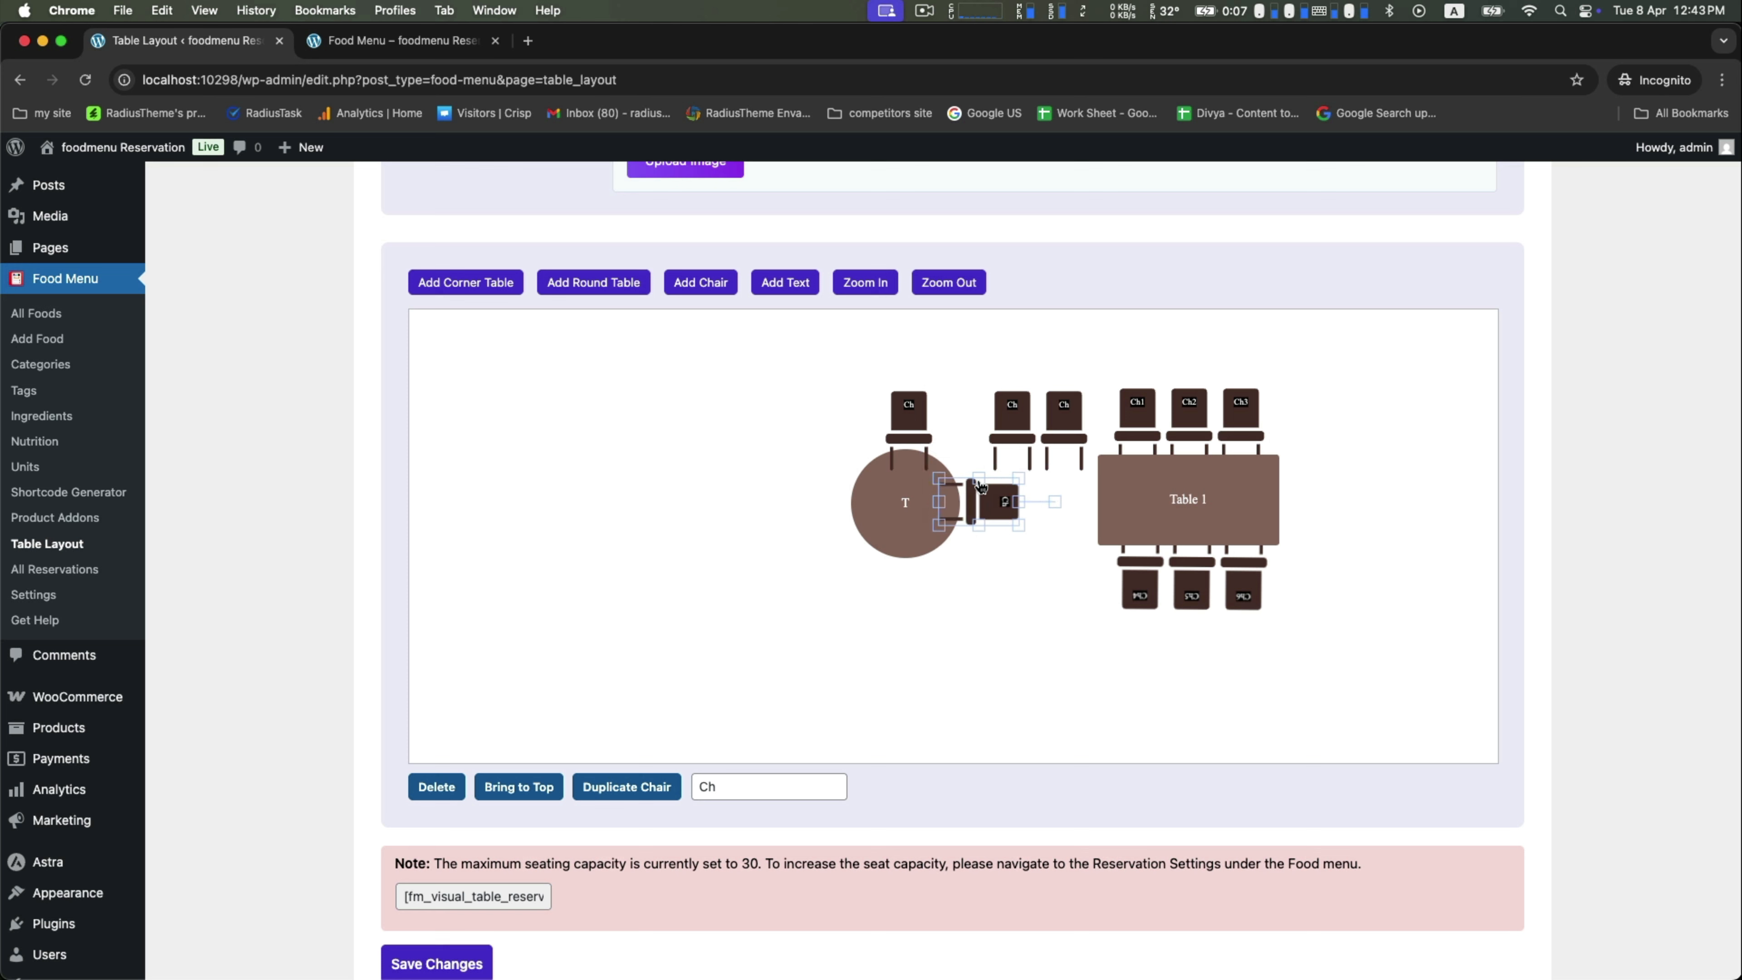
drag(1013, 416, 907, 564)
drag(908, 500, 904, 621)
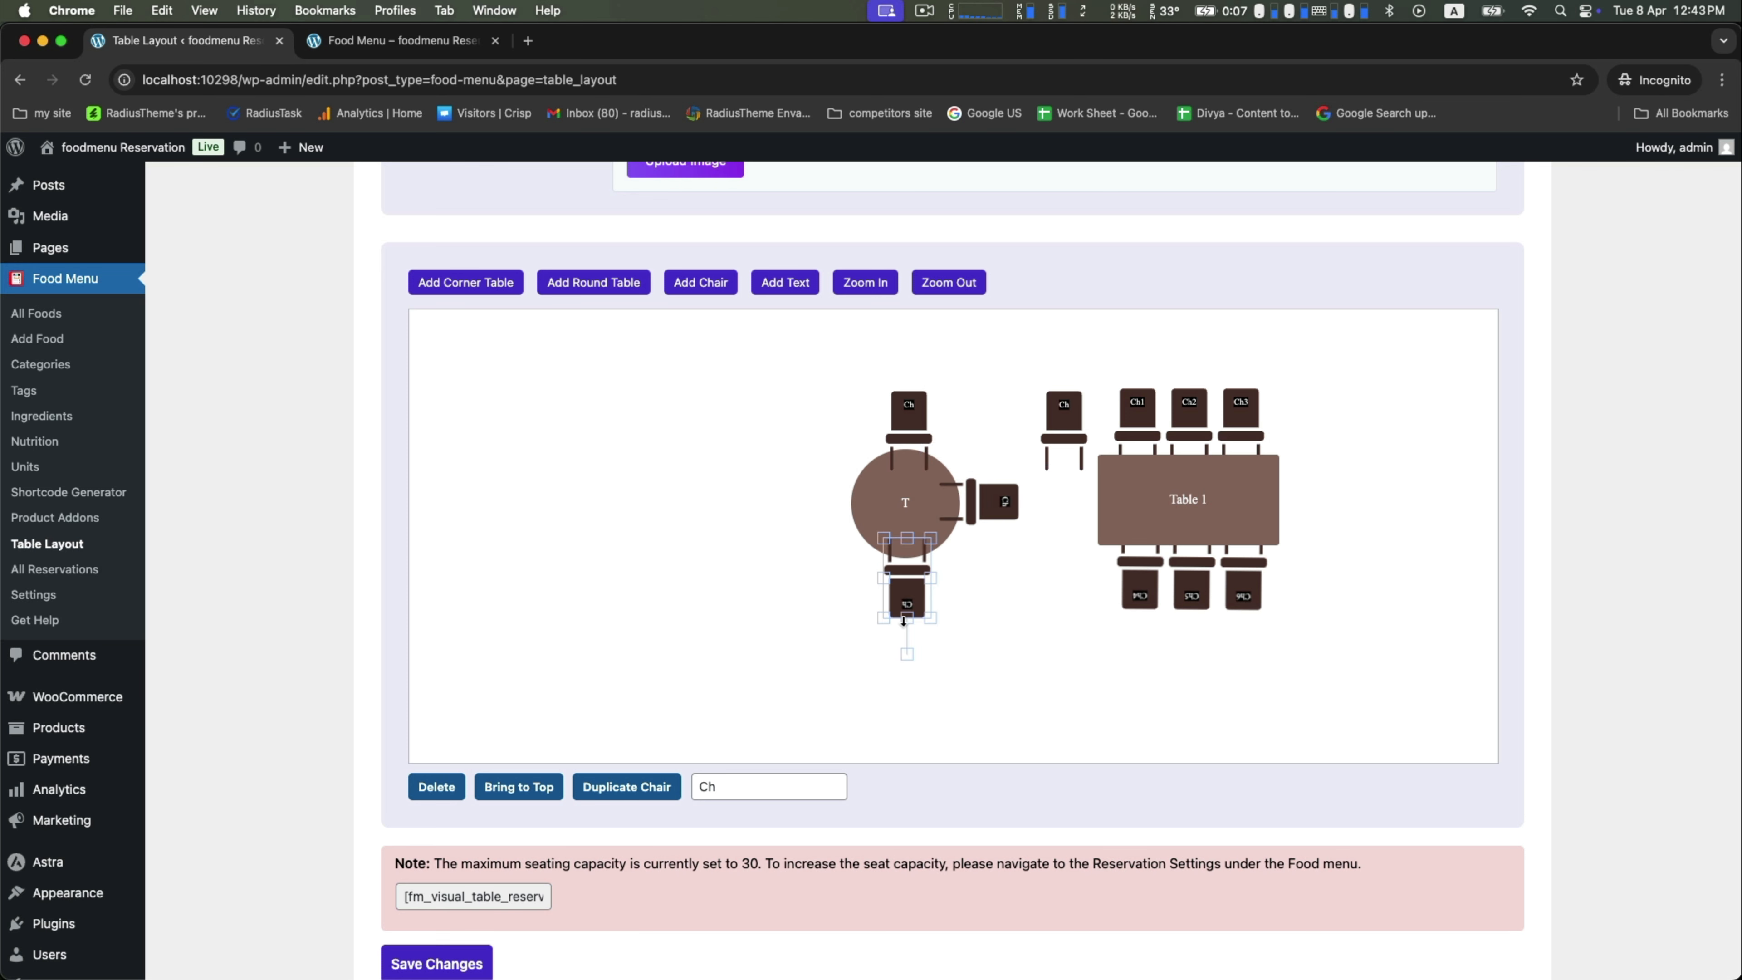
click(977, 609)
drag(1063, 418, 792, 455)
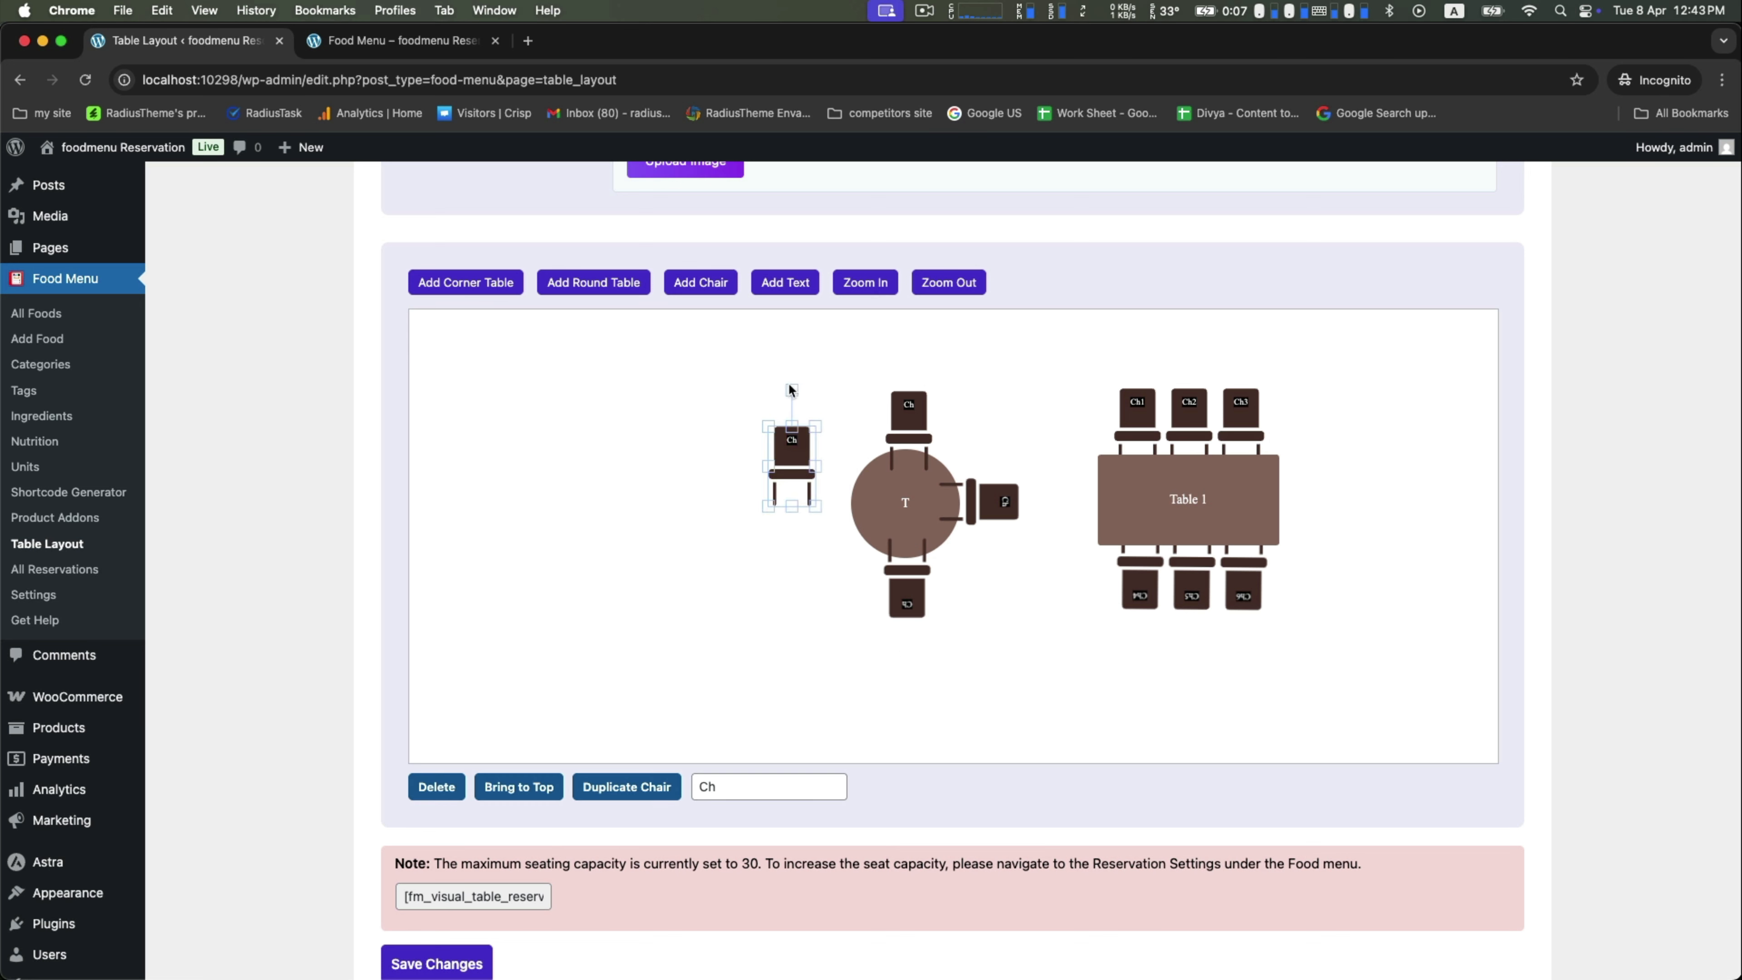
drag(793, 391, 822, 496)
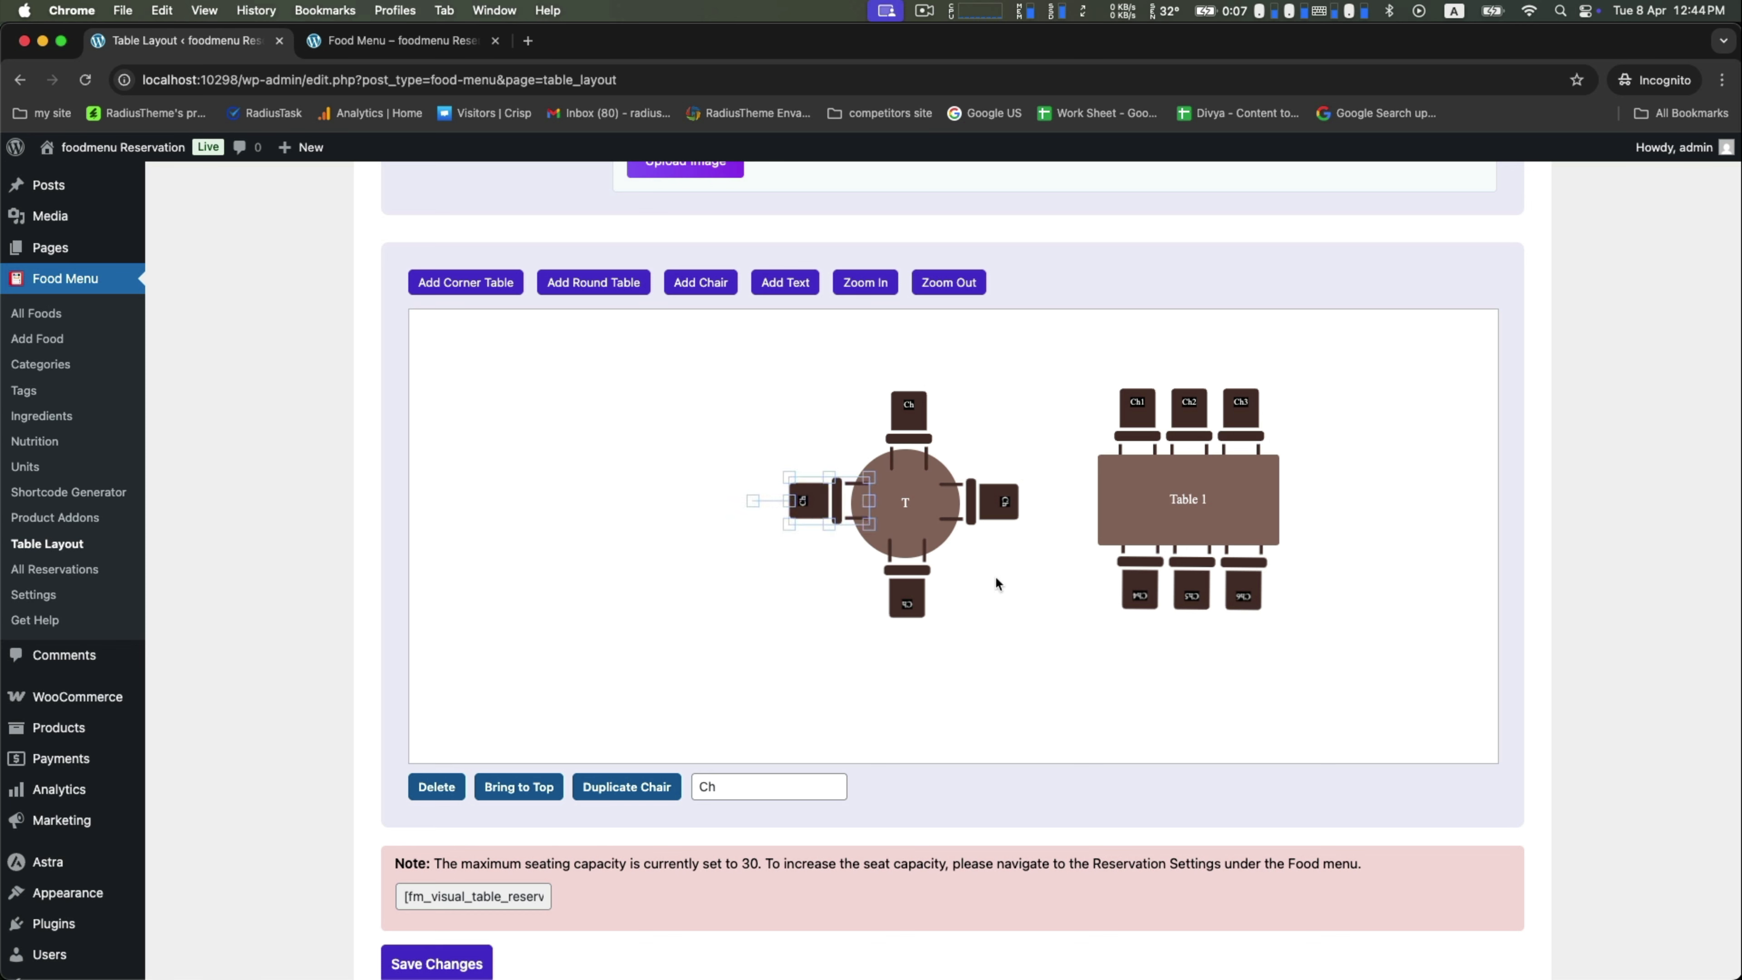
click(998, 594)
- Name the round table Table 2 and bring it in front of its chairs
click(890, 511)
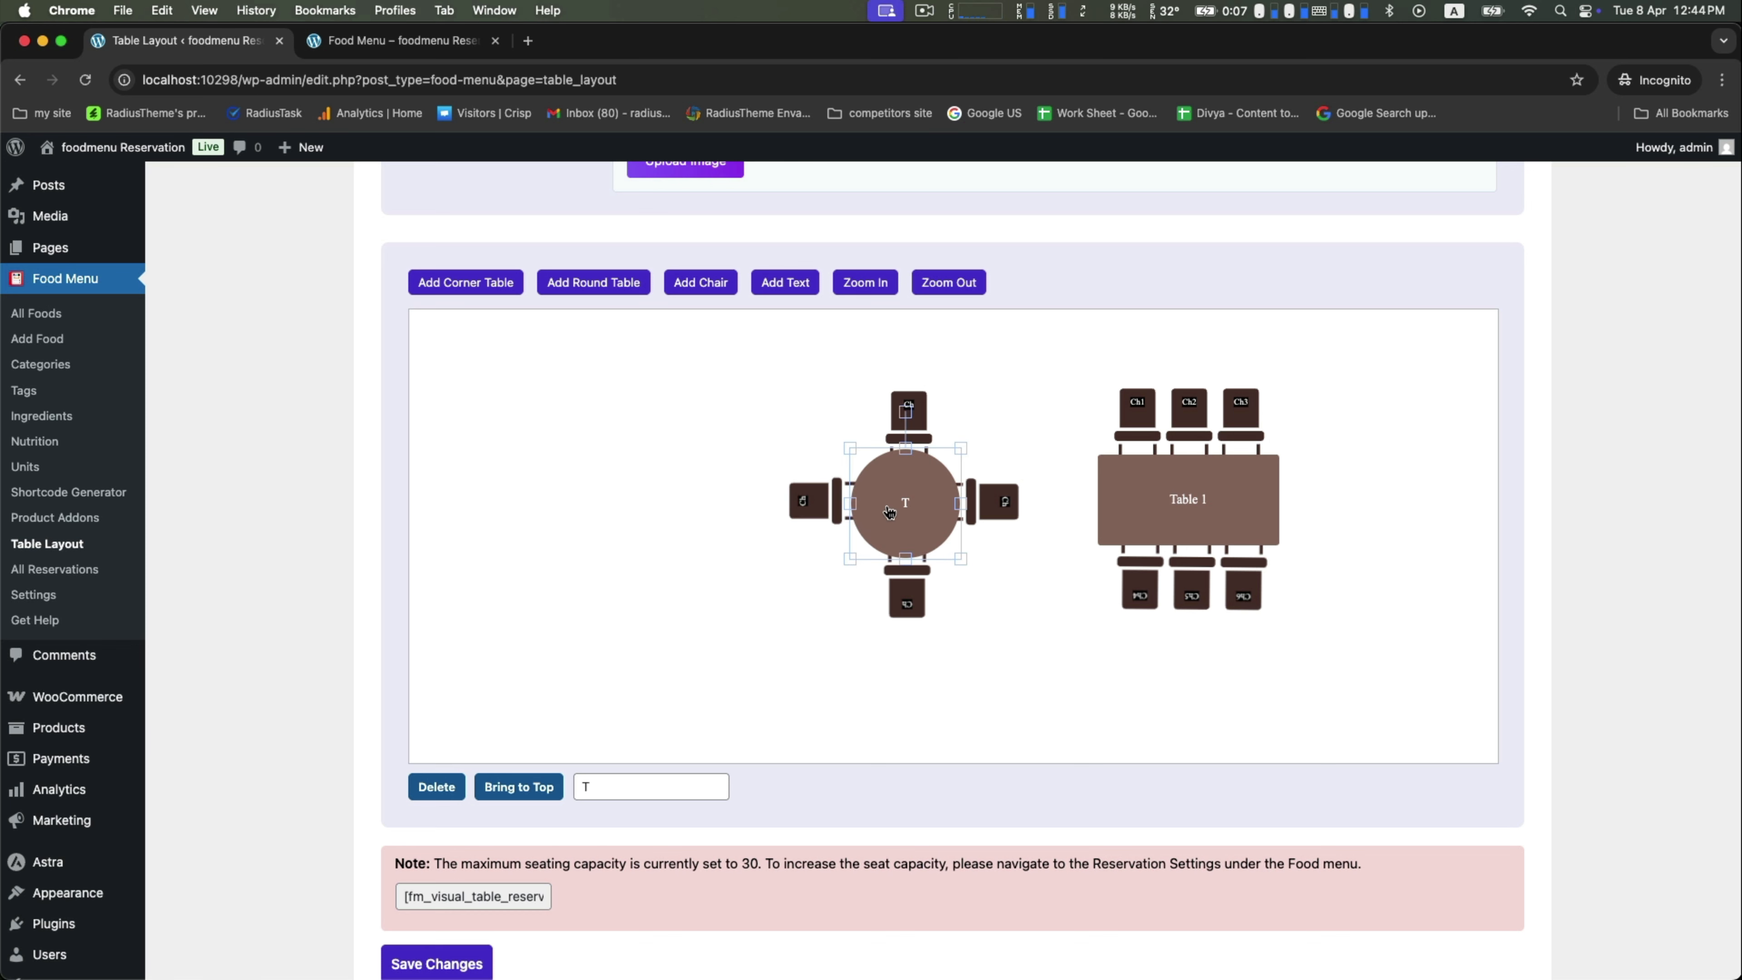
click(653, 784)
text(able 2)
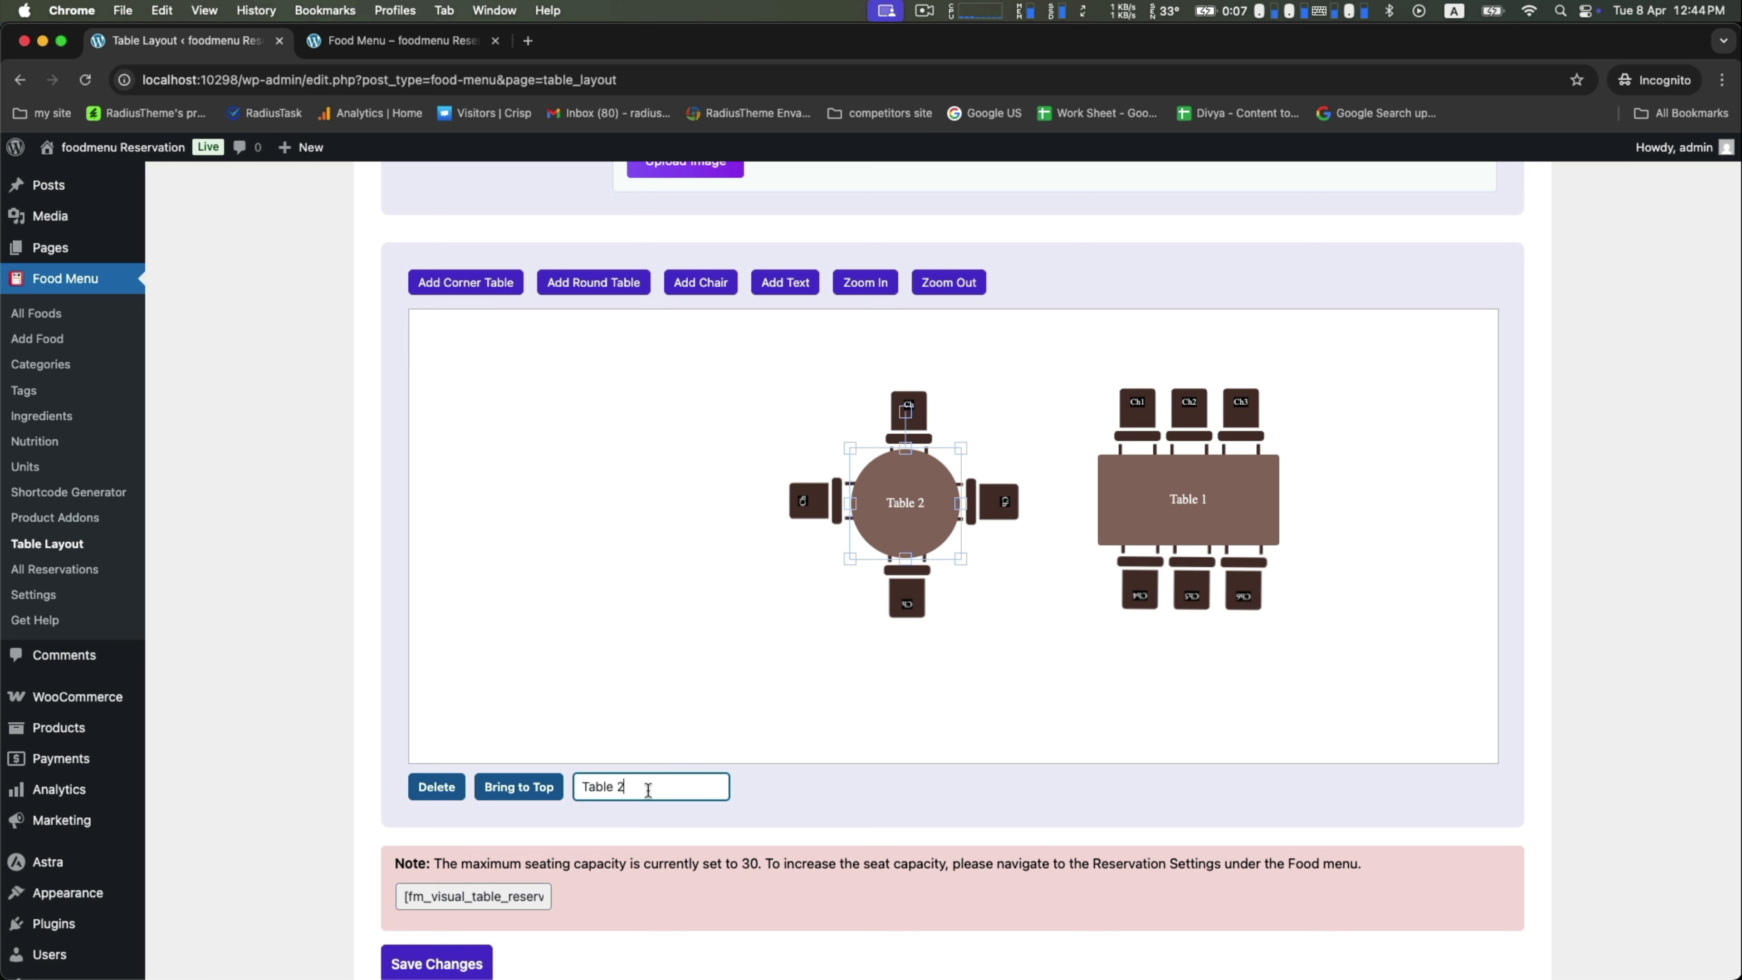
scroll(946, 670, up, 1)
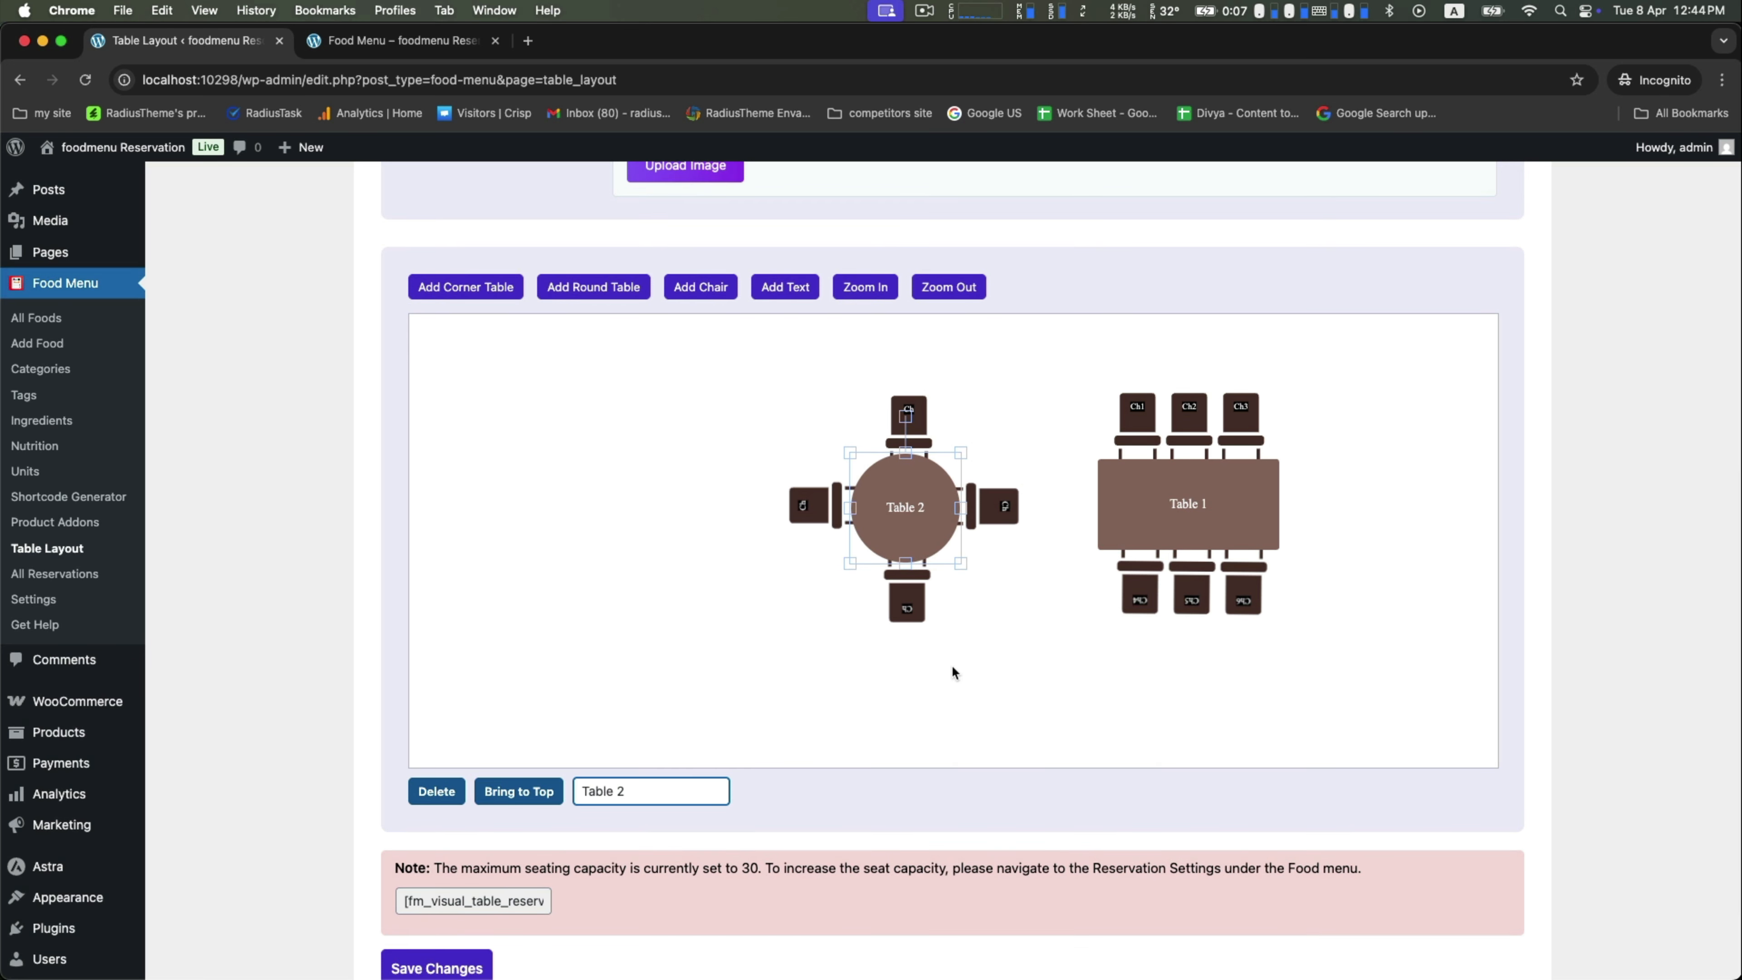
click(509, 795)
click(828, 709)
scroll(828, 709, down, 1)
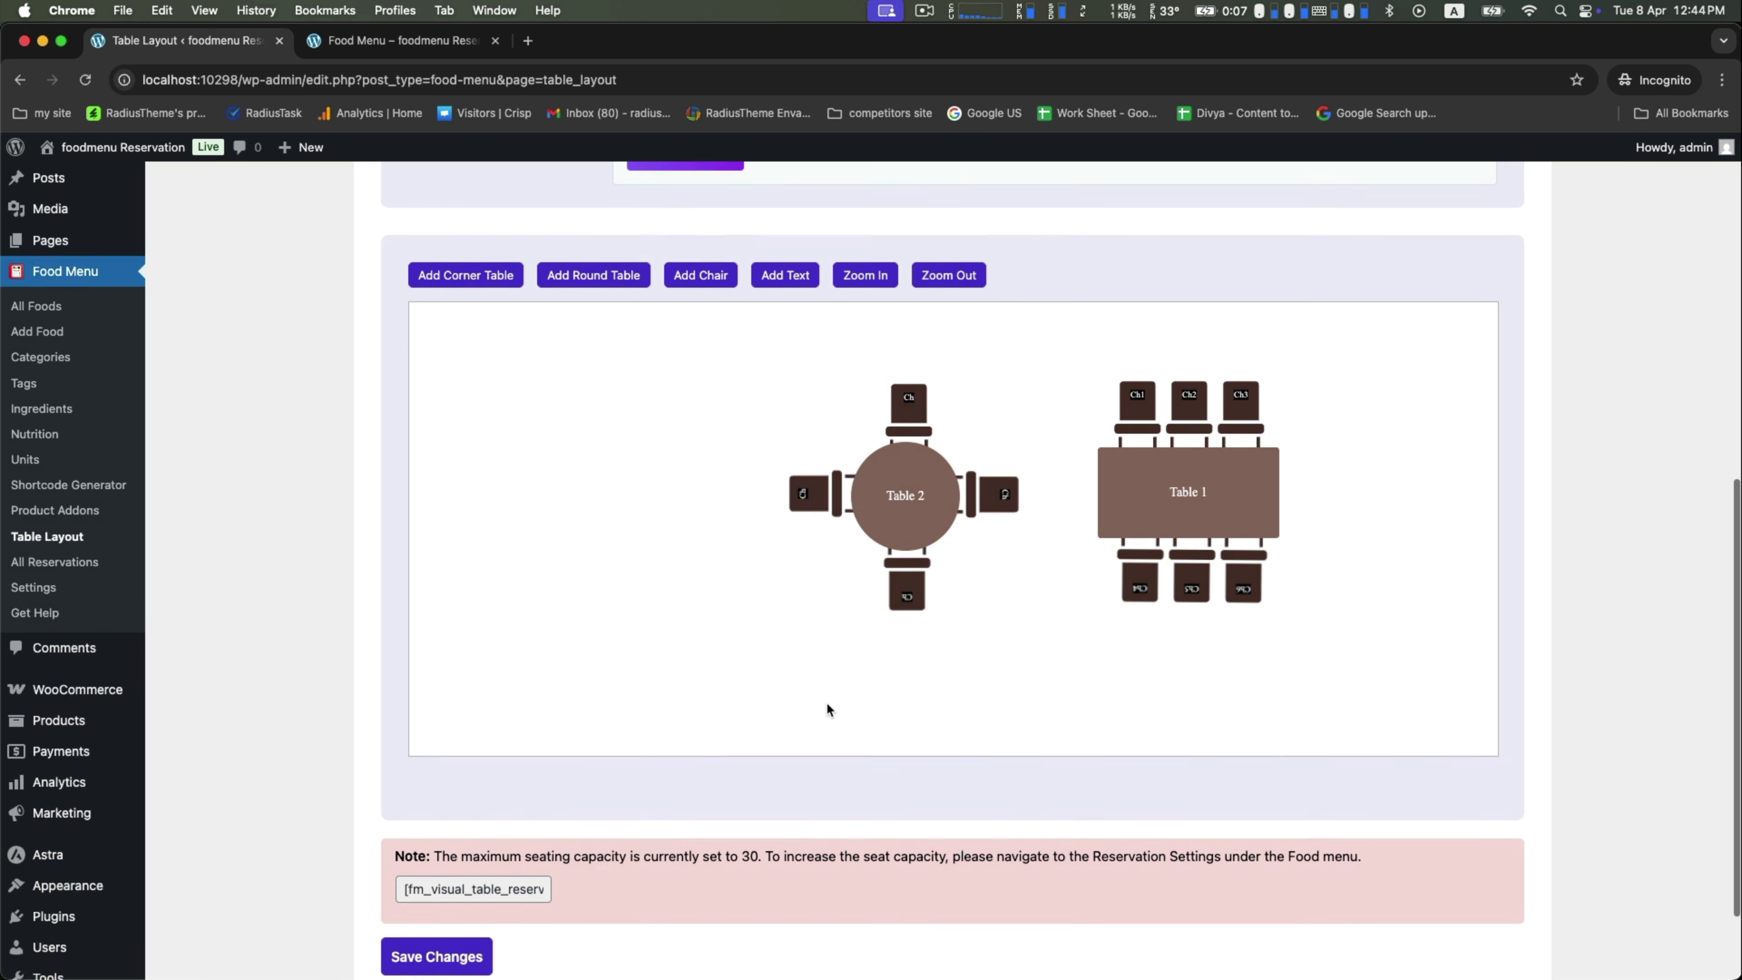
- Label the chairs around Table 2 Ch1, Ch2, Ch3 and Ch4, clockwise from the upper chair
scroll(833, 700, up, 1)
click(886, 415)
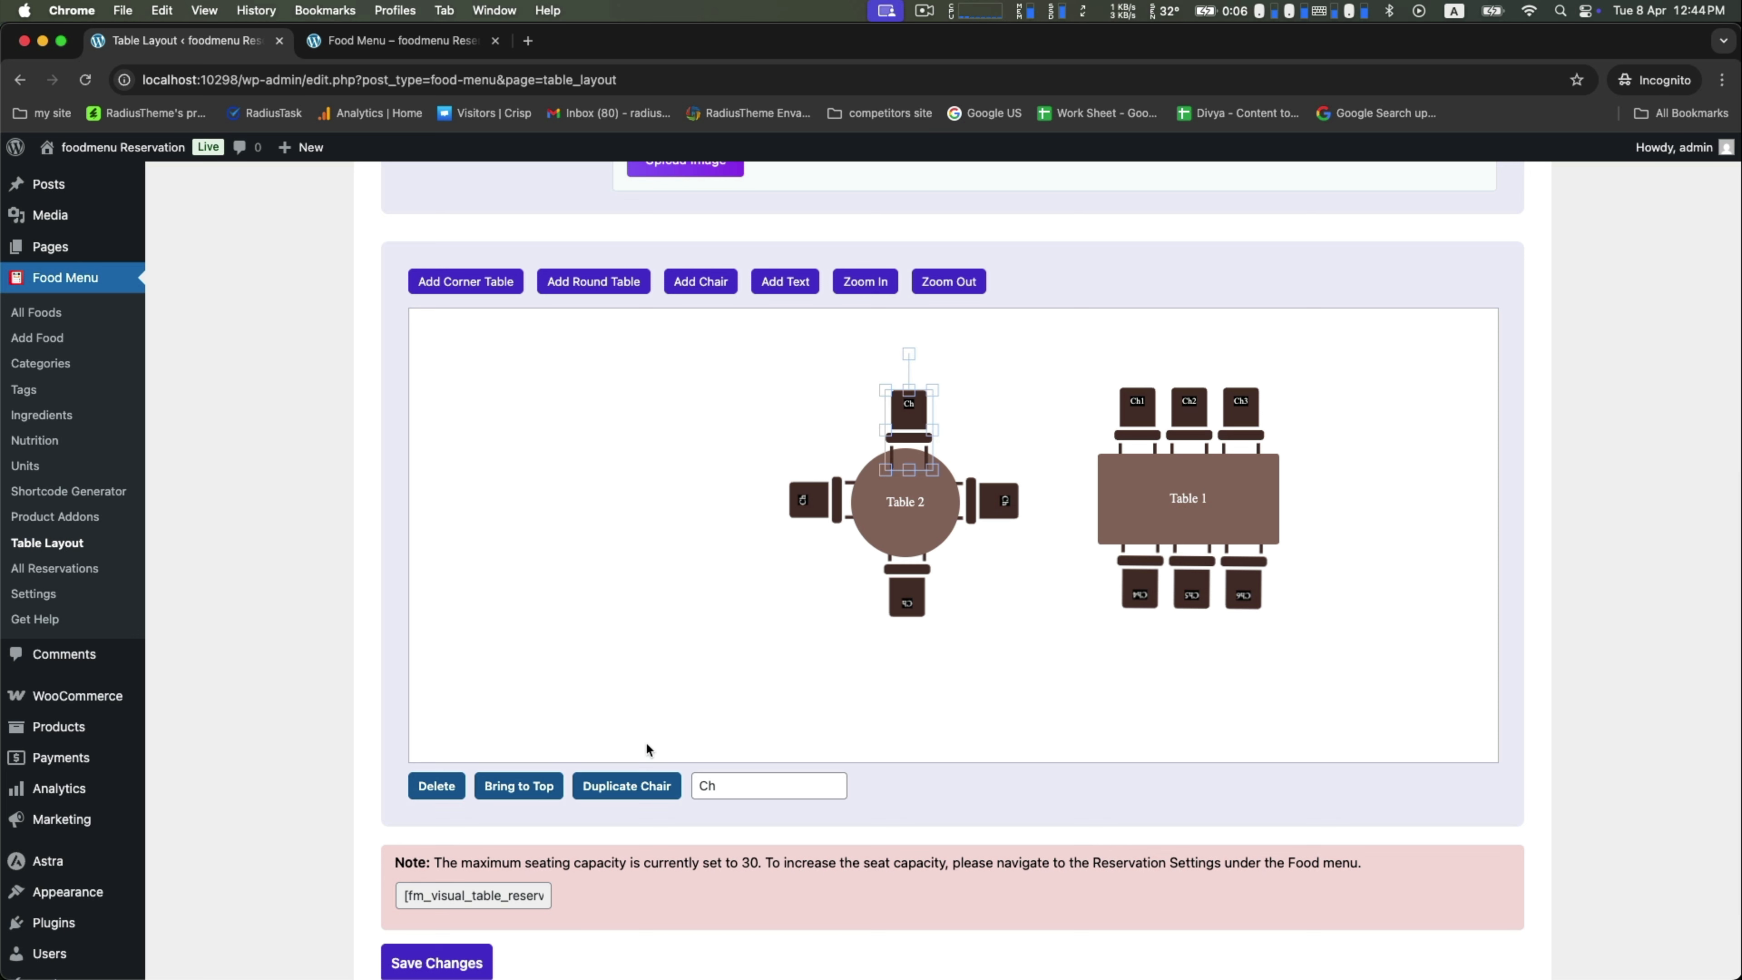
text(1)
click(999, 498)
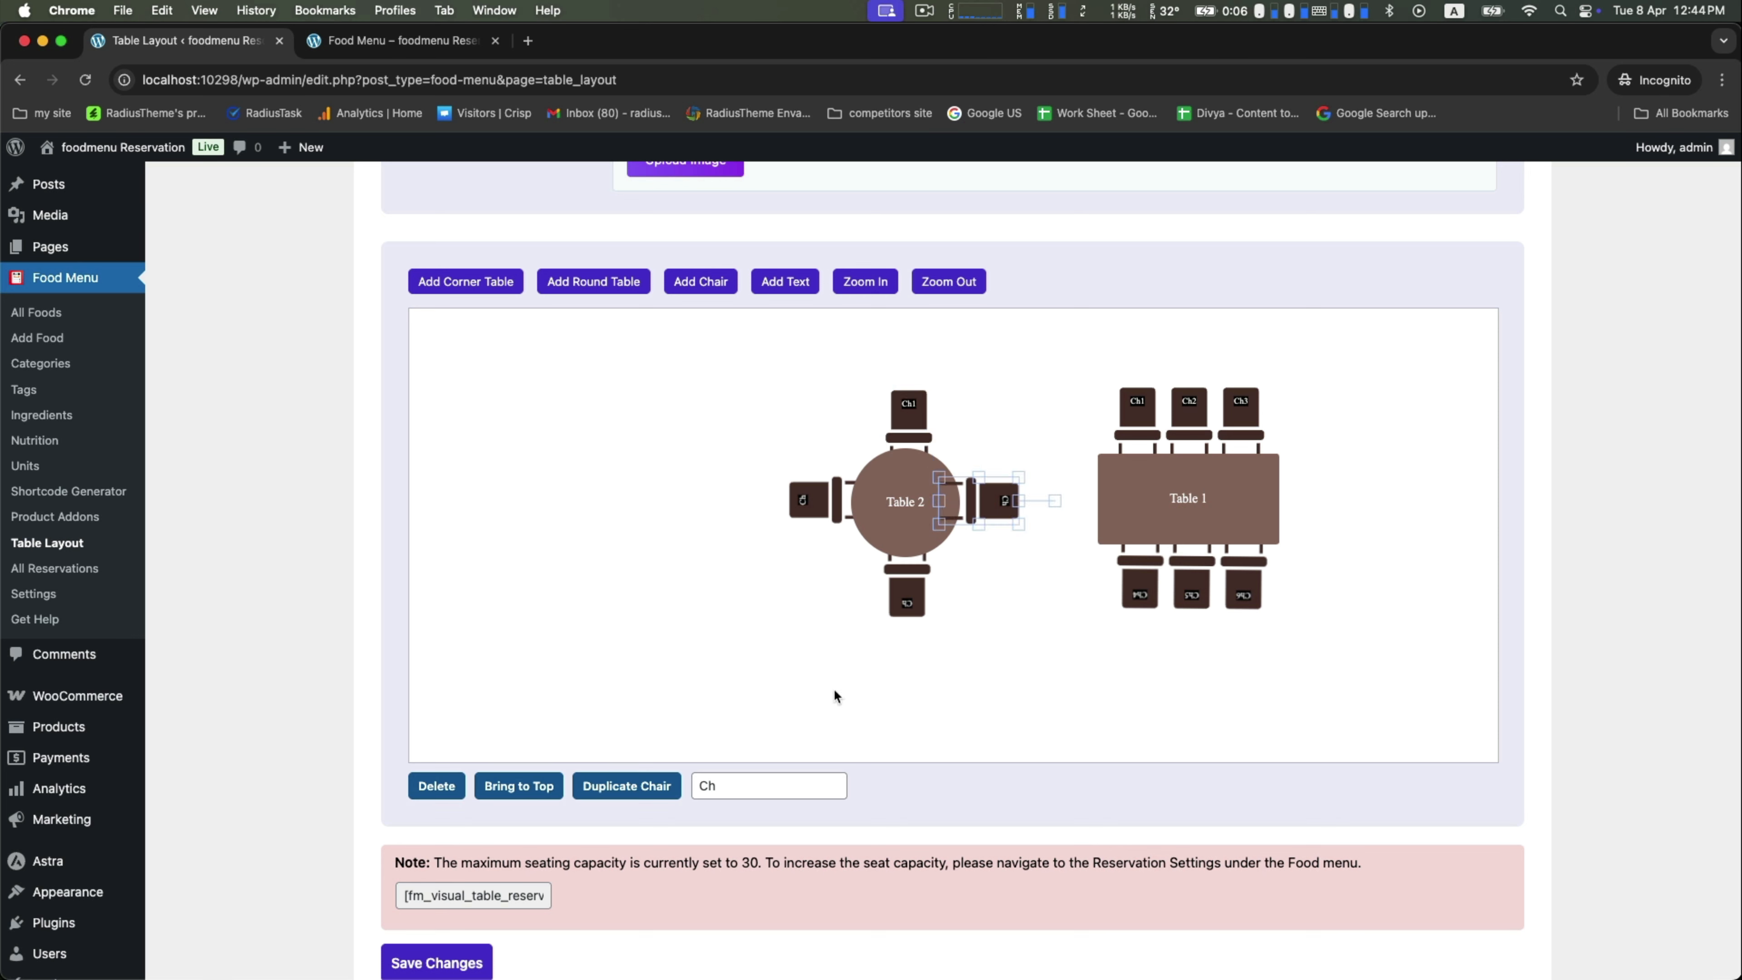
click(747, 783)
text(2)
click(909, 594)
click(769, 782)
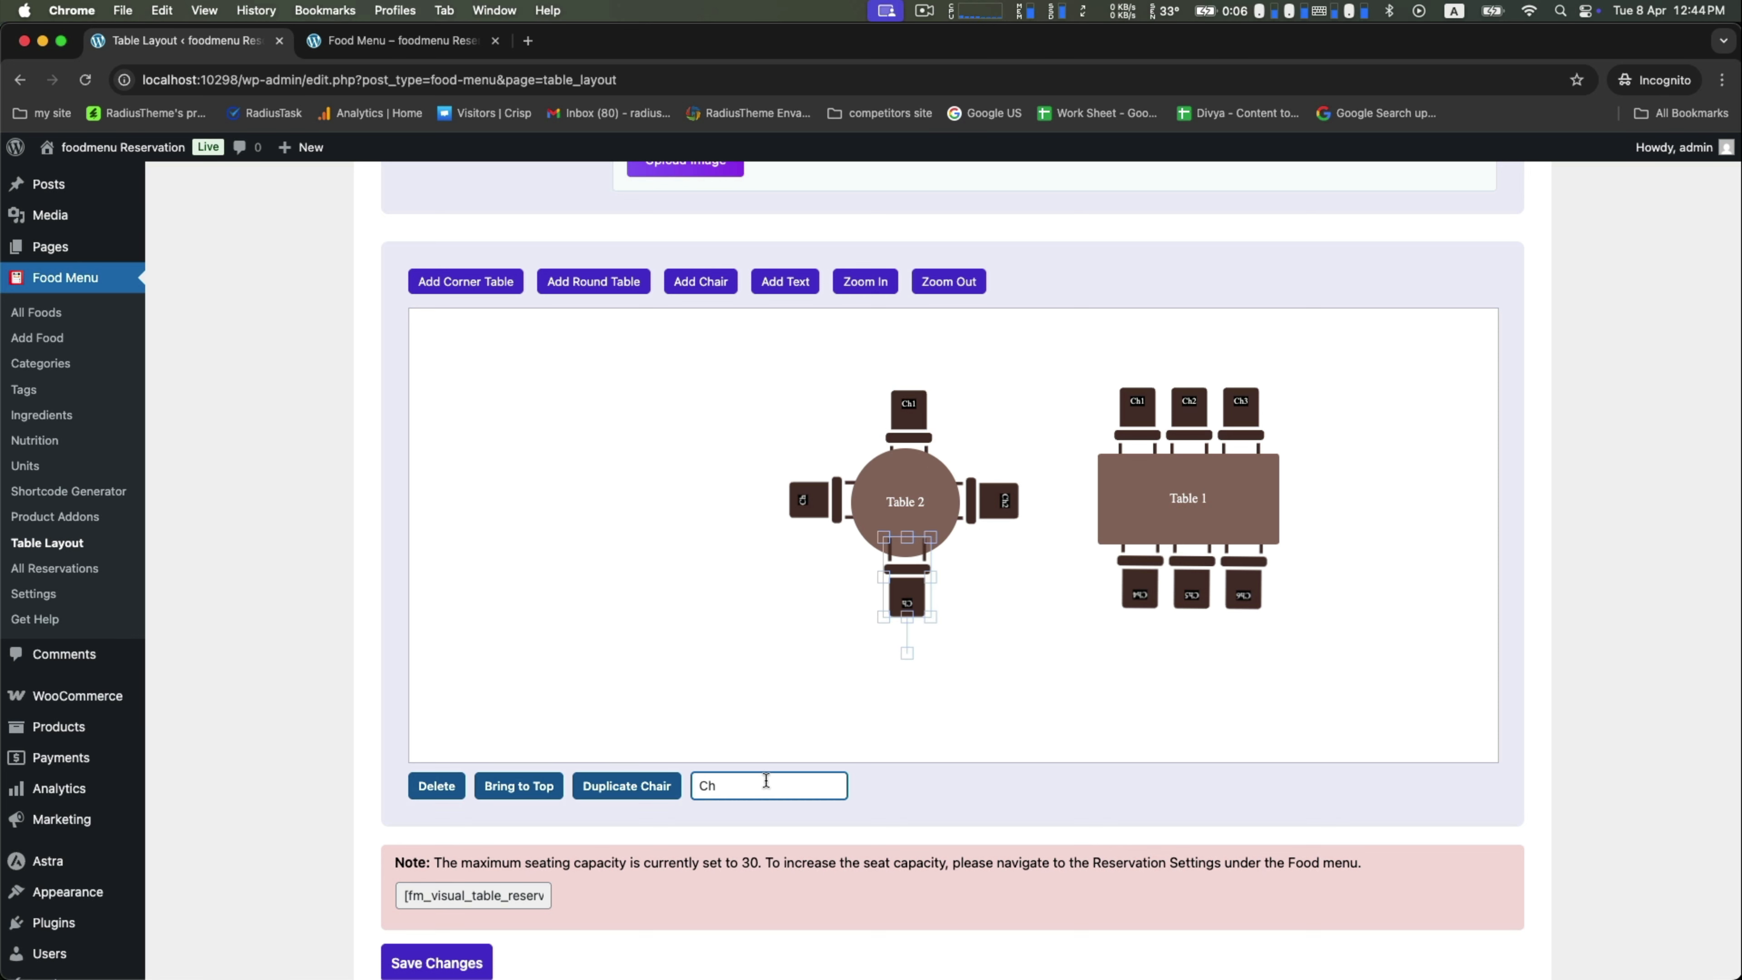
text(3)
click(816, 509)
click(739, 785)
text(4)
click(925, 724)
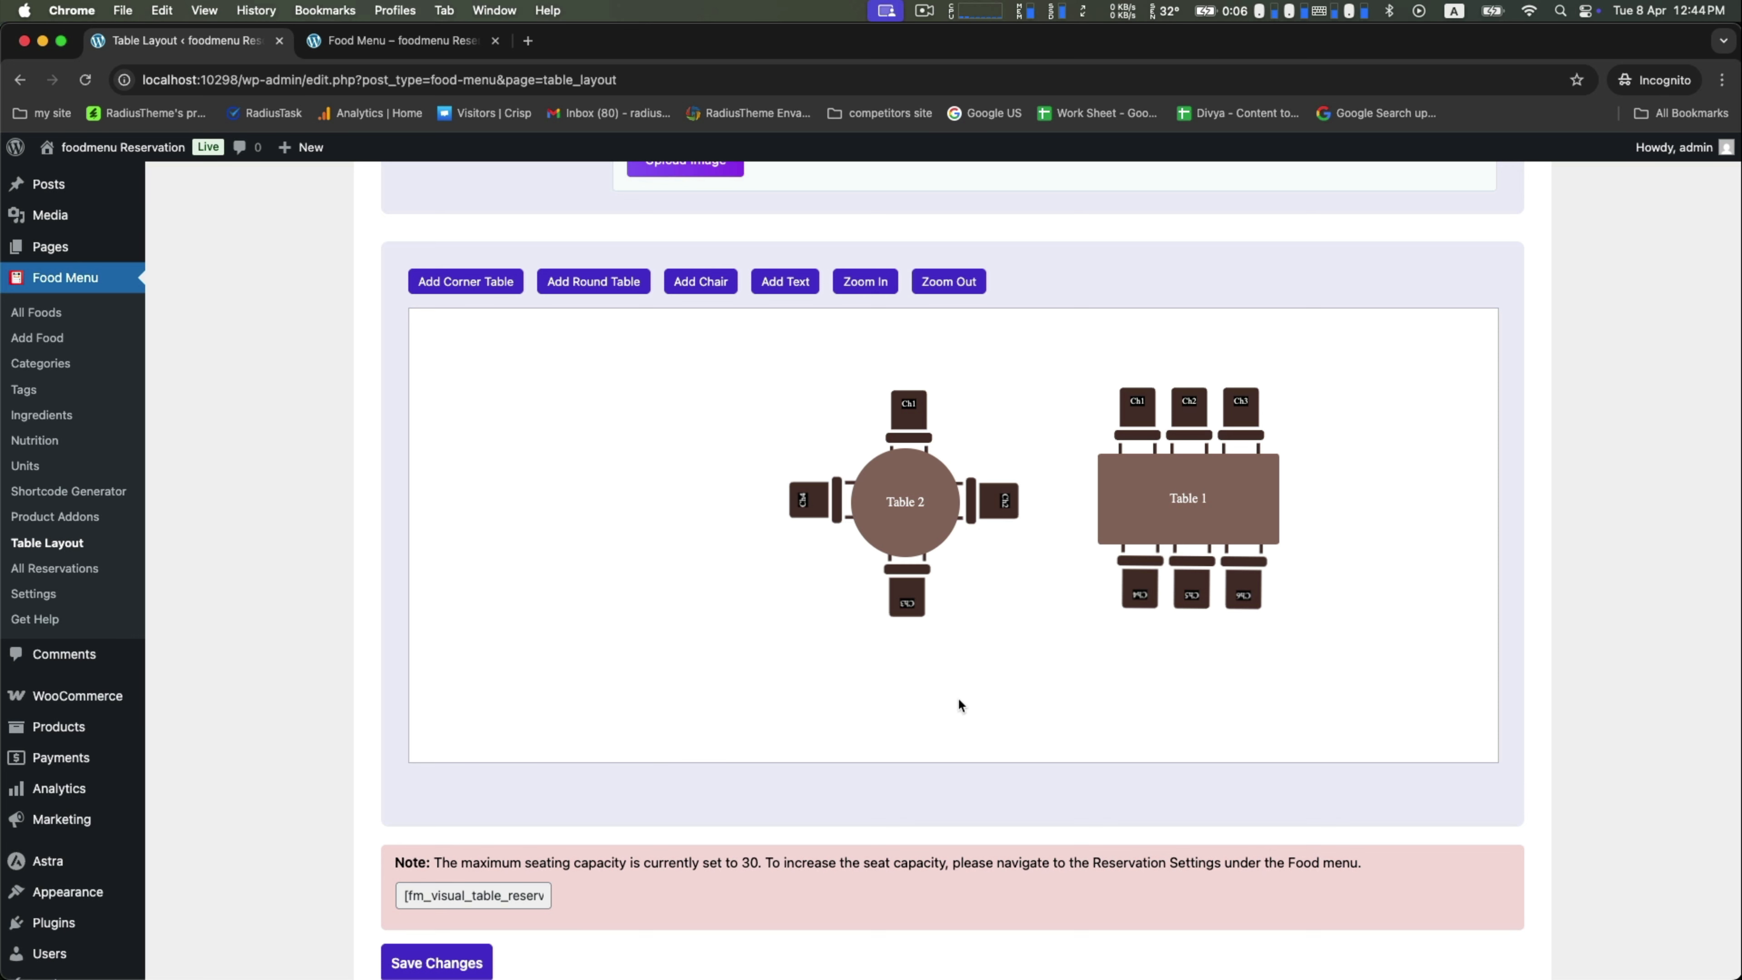
- Move Table 2 together with its four chairs slightly to the right and down
drag(756, 376, 1008, 573)
drag(891, 492, 914, 501)
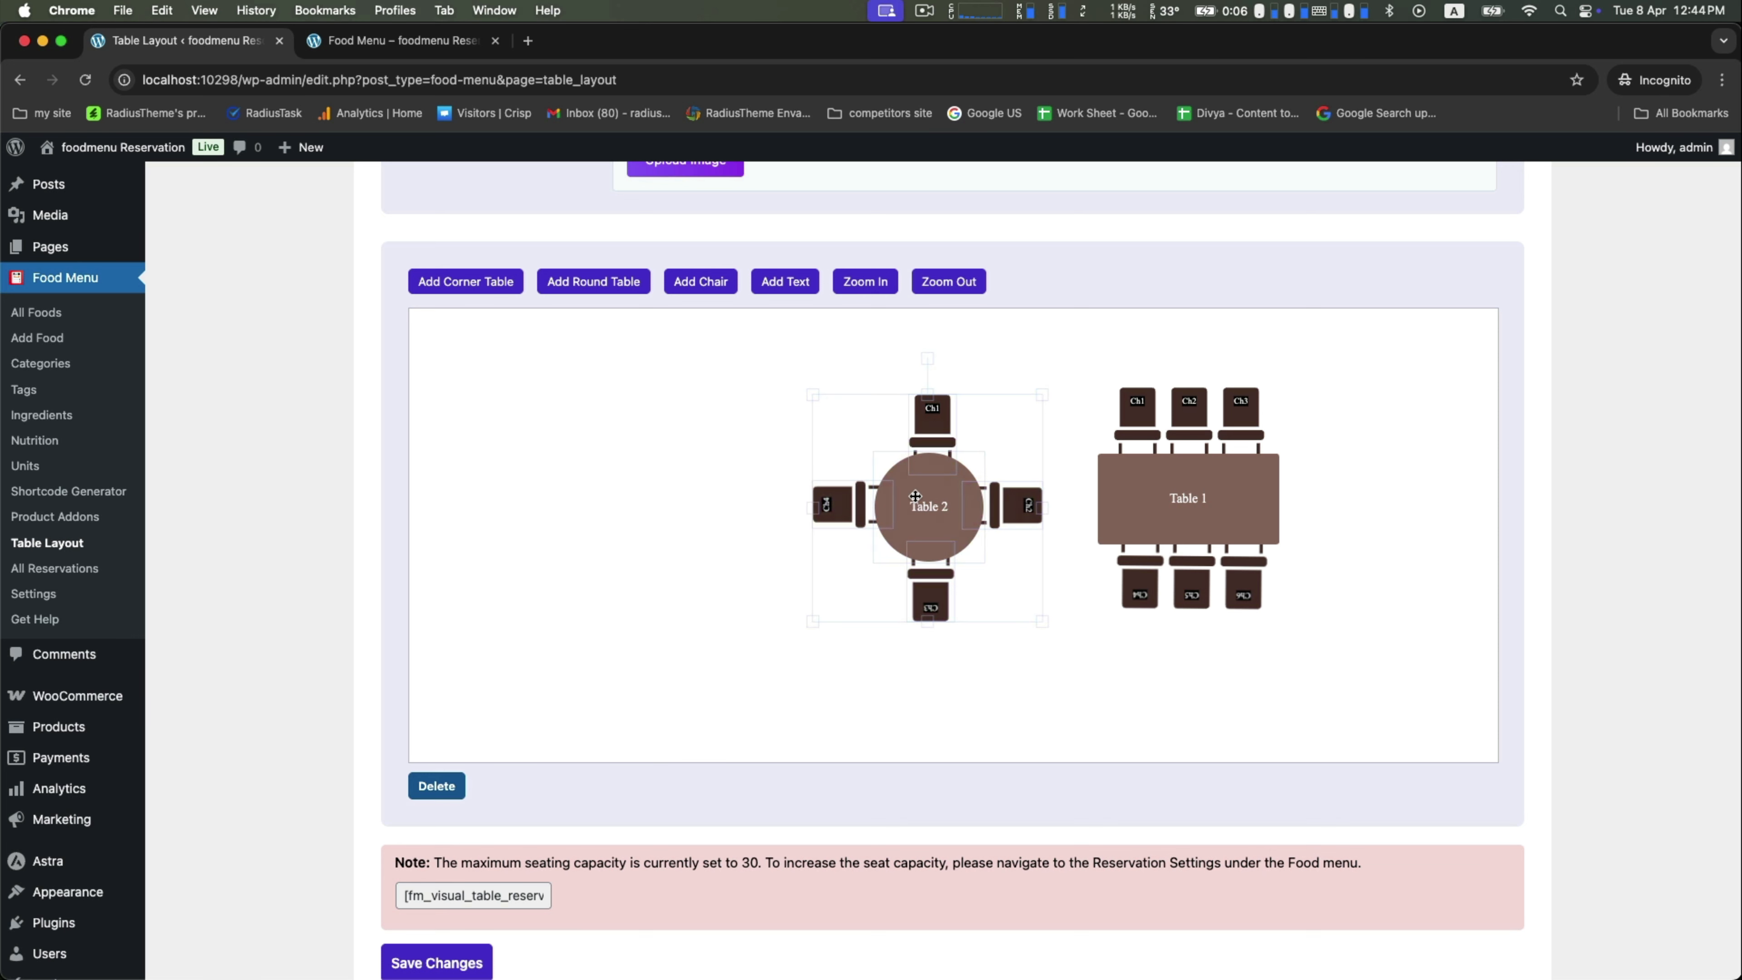
click(568, 584)
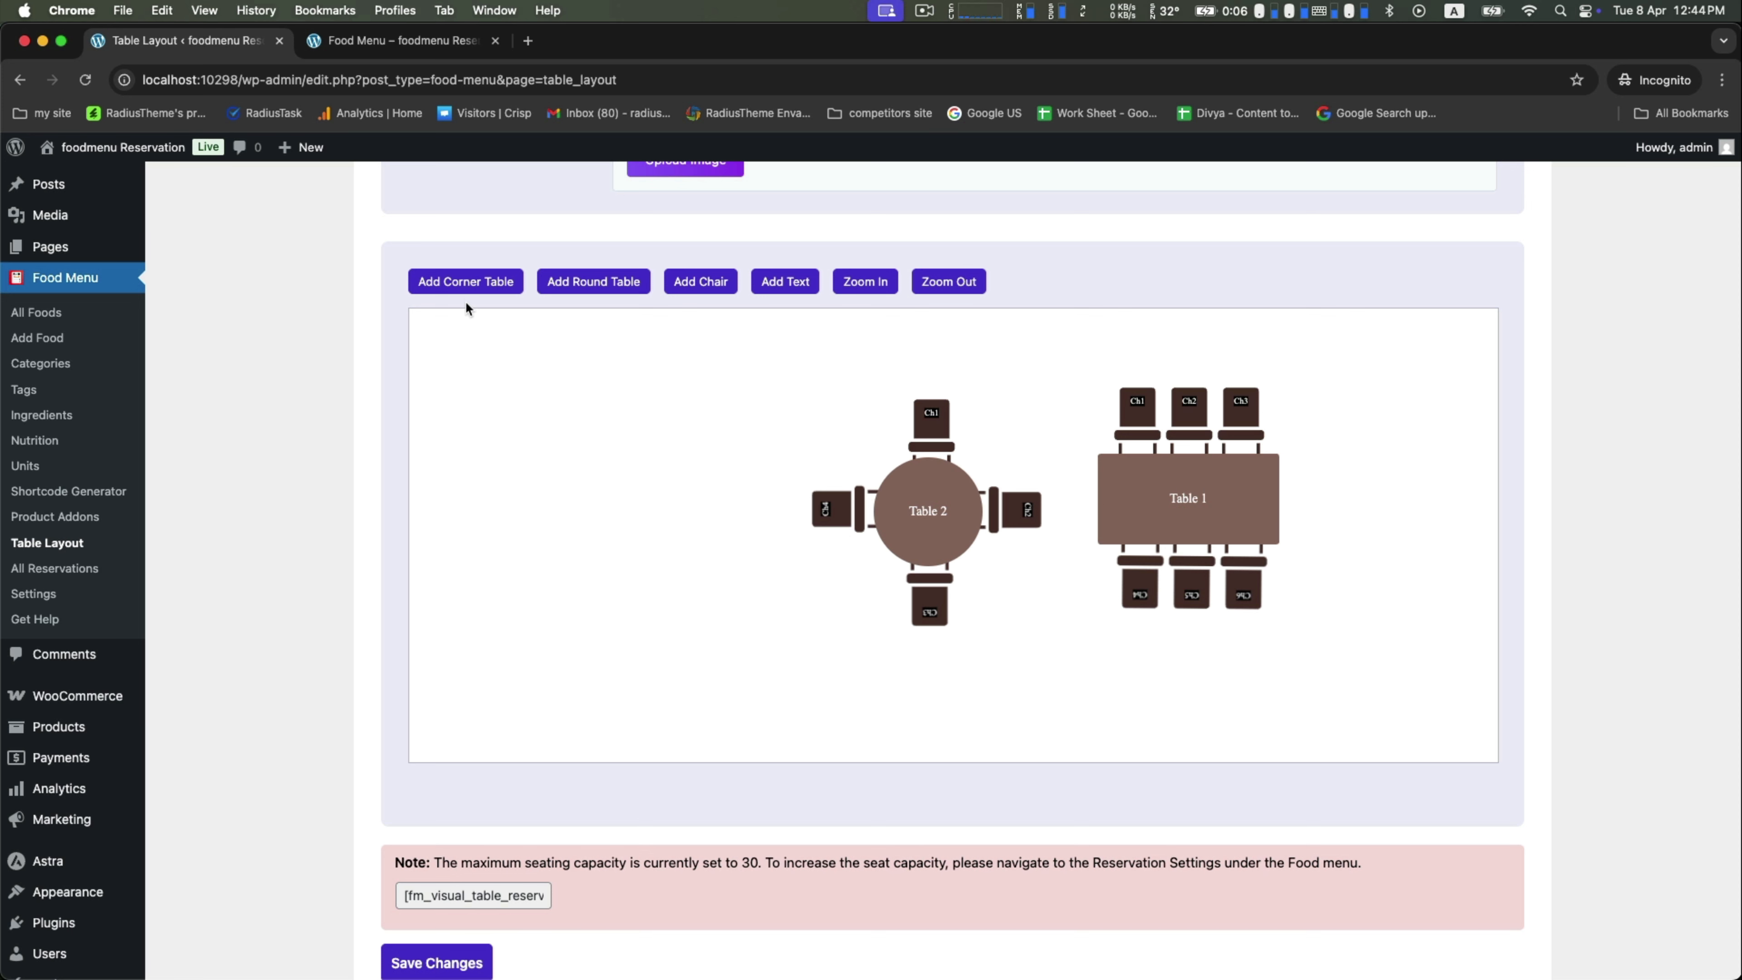
- Add a corner table to the left of Table 2, then add a chair above it and duplicate the chair five times
click(466, 286)
drag(518, 426, 544, 522)
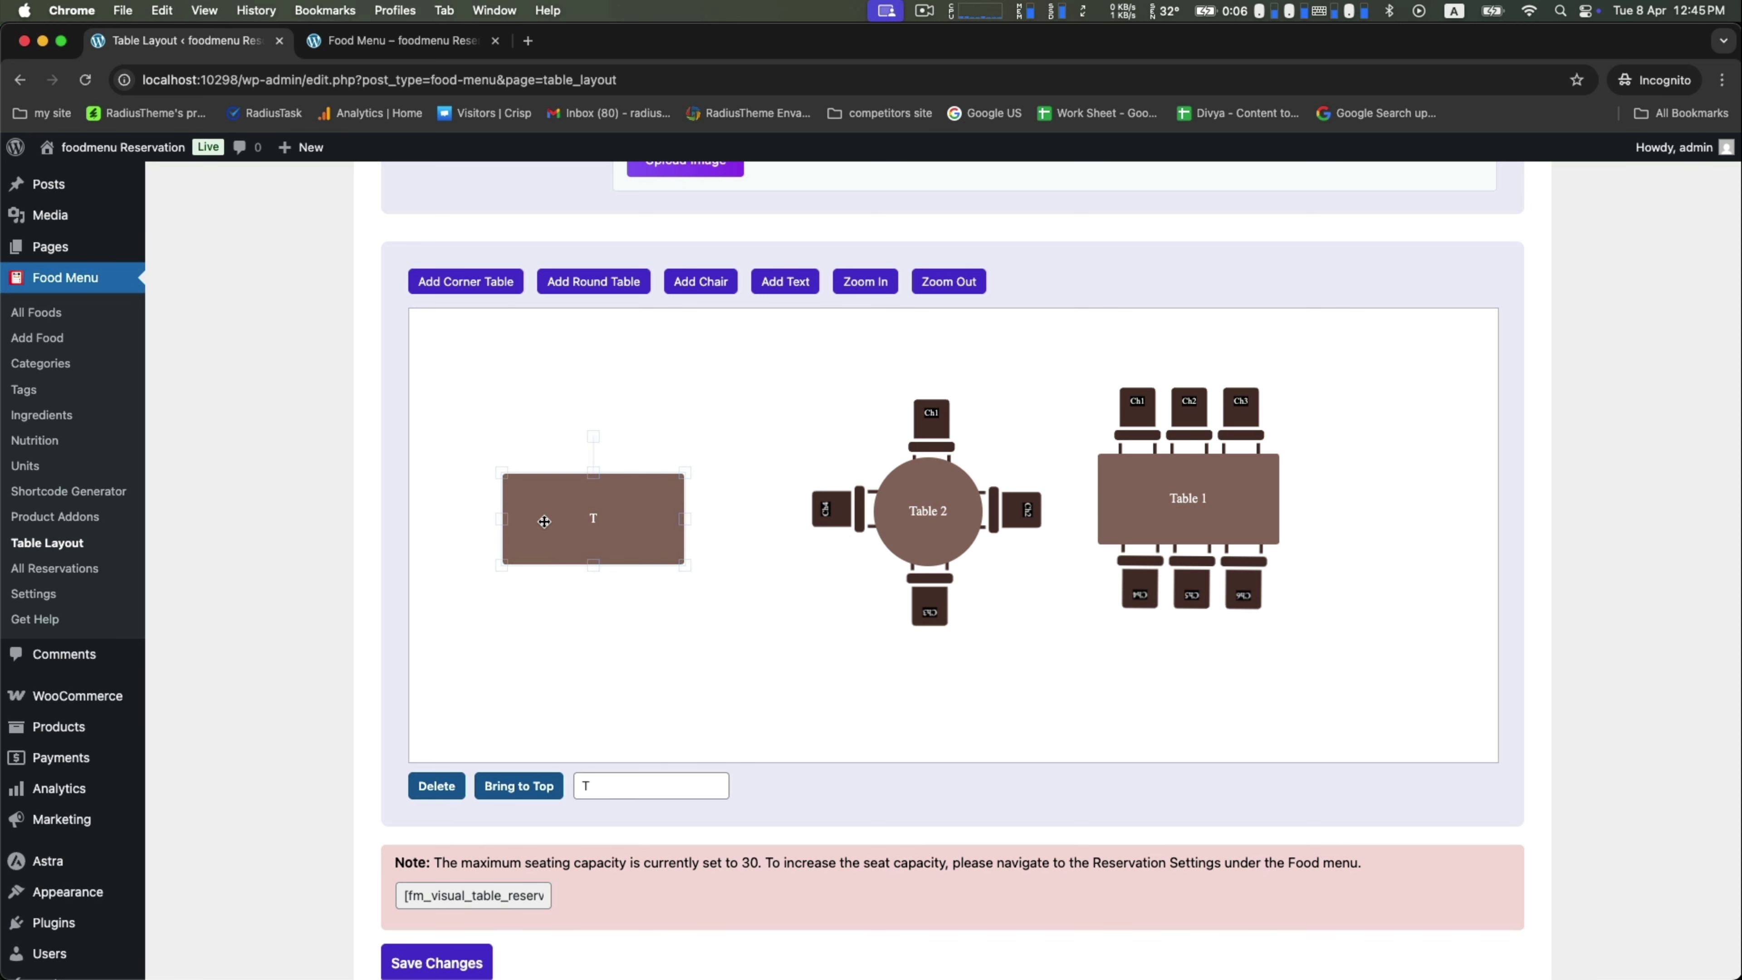
click(700, 281)
click(484, 365)
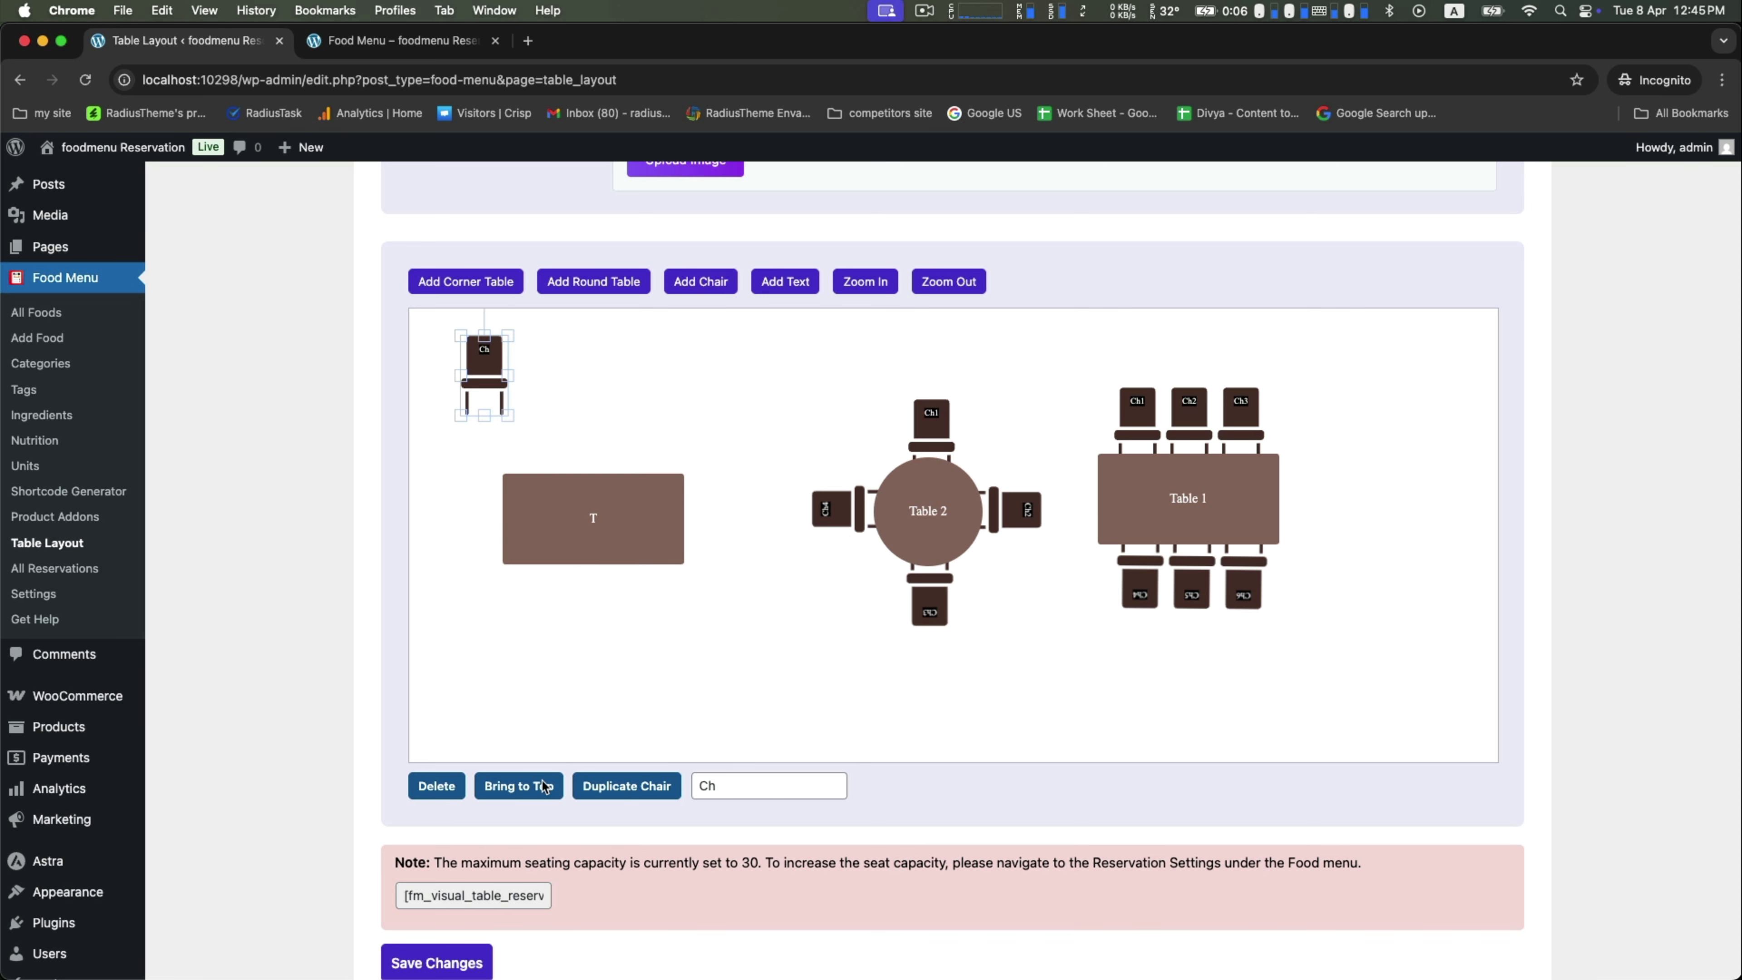
double_click(601, 791)
double_click(602, 790)
click(601, 791)
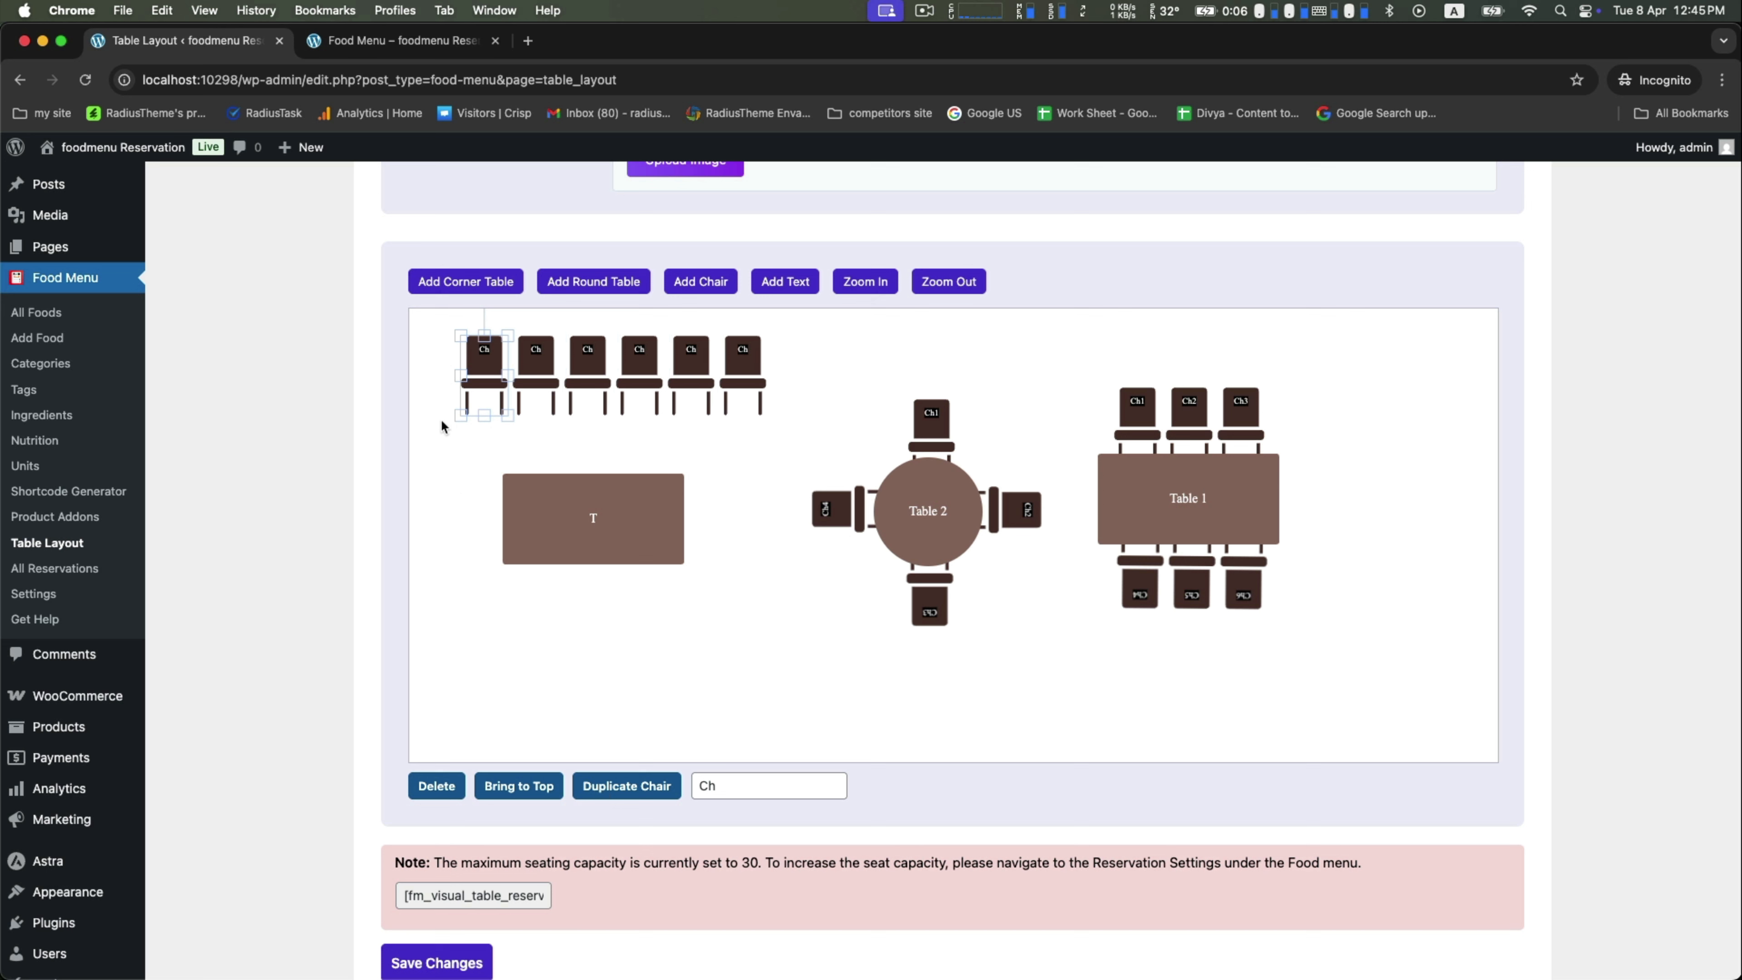
- Arrange three chairs along the new table's upper edge and three along its lower edge, rotating the lower row to face the table
drag(450, 428, 589, 440)
drag(588, 342, 644, 582)
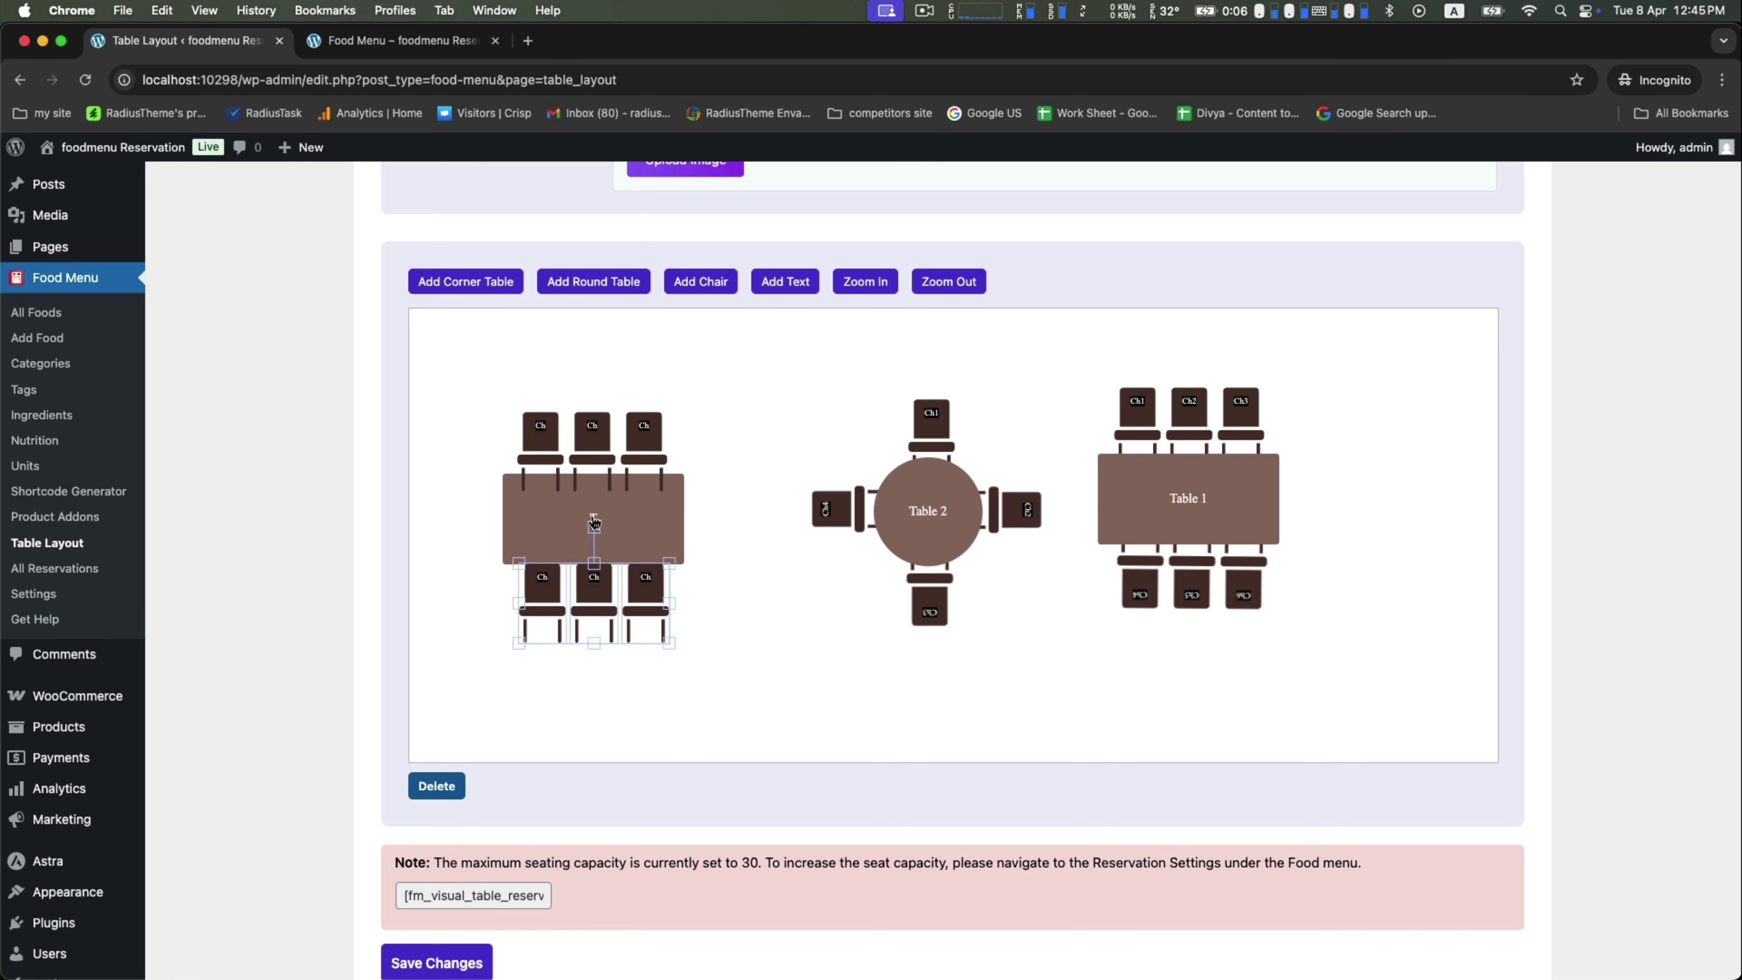
drag(593, 525, 593, 680)
drag(599, 618, 597, 602)
click(719, 630)
click(620, 527)
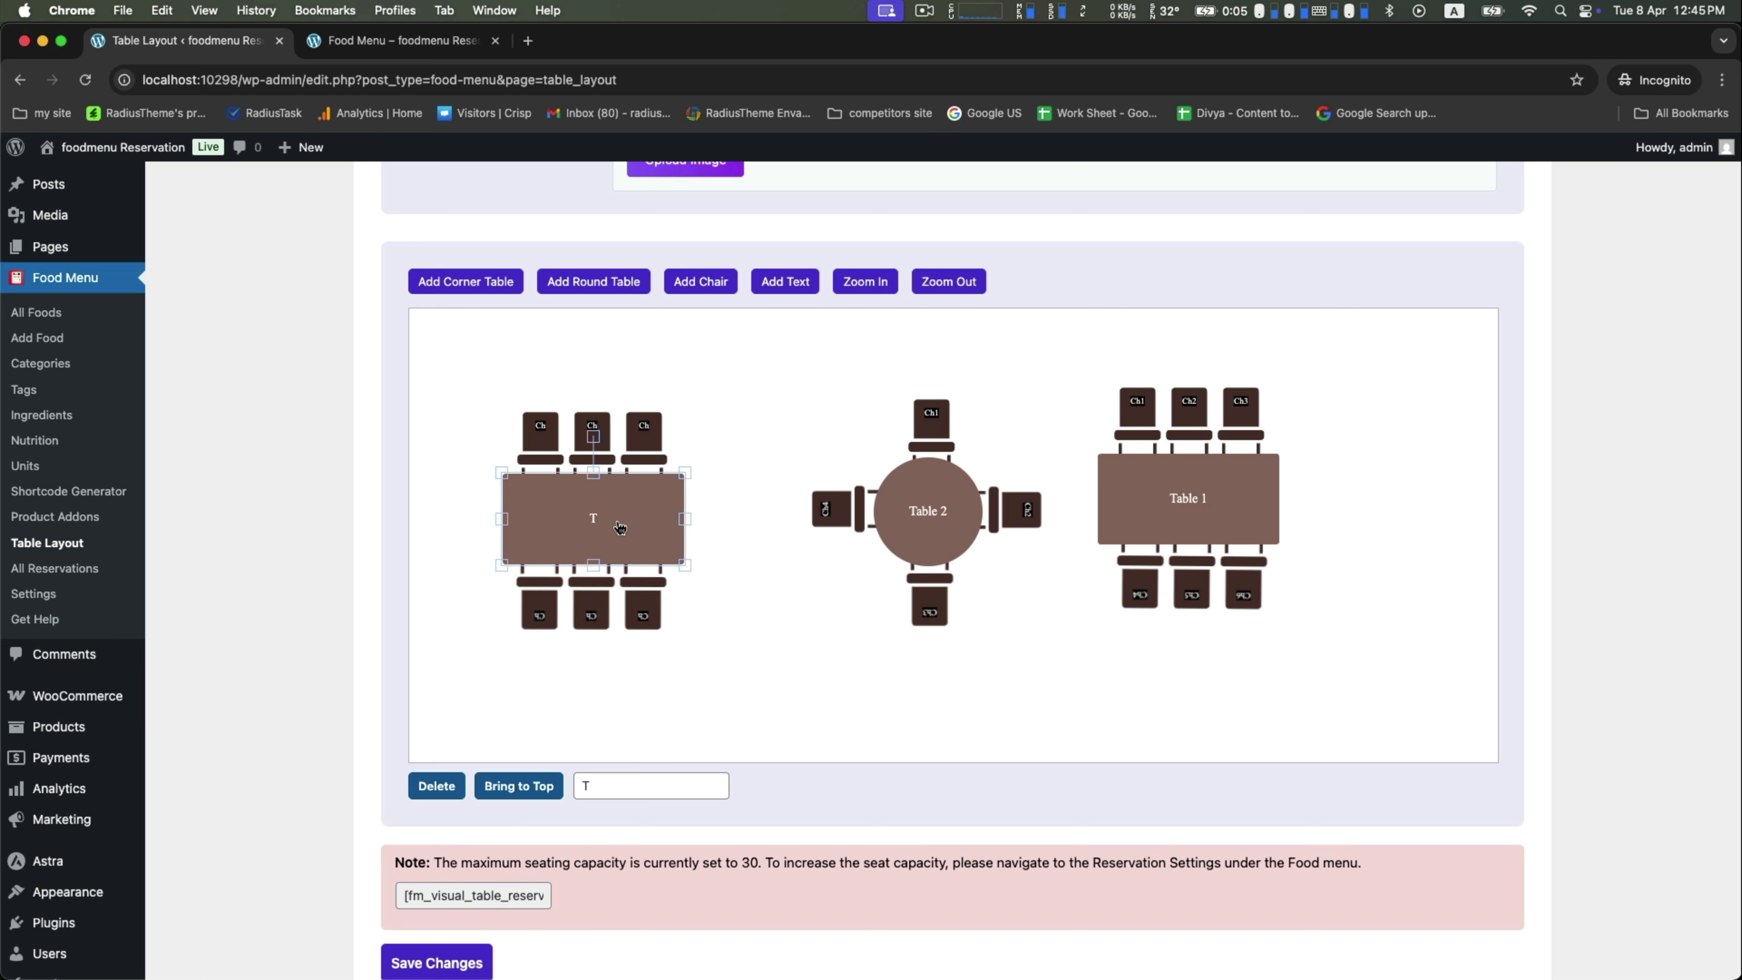
click(719, 568)
- Duplicate the upper-right chair of the new table twice and place the copies at its right and left ends, rotated to face it
click(644, 446)
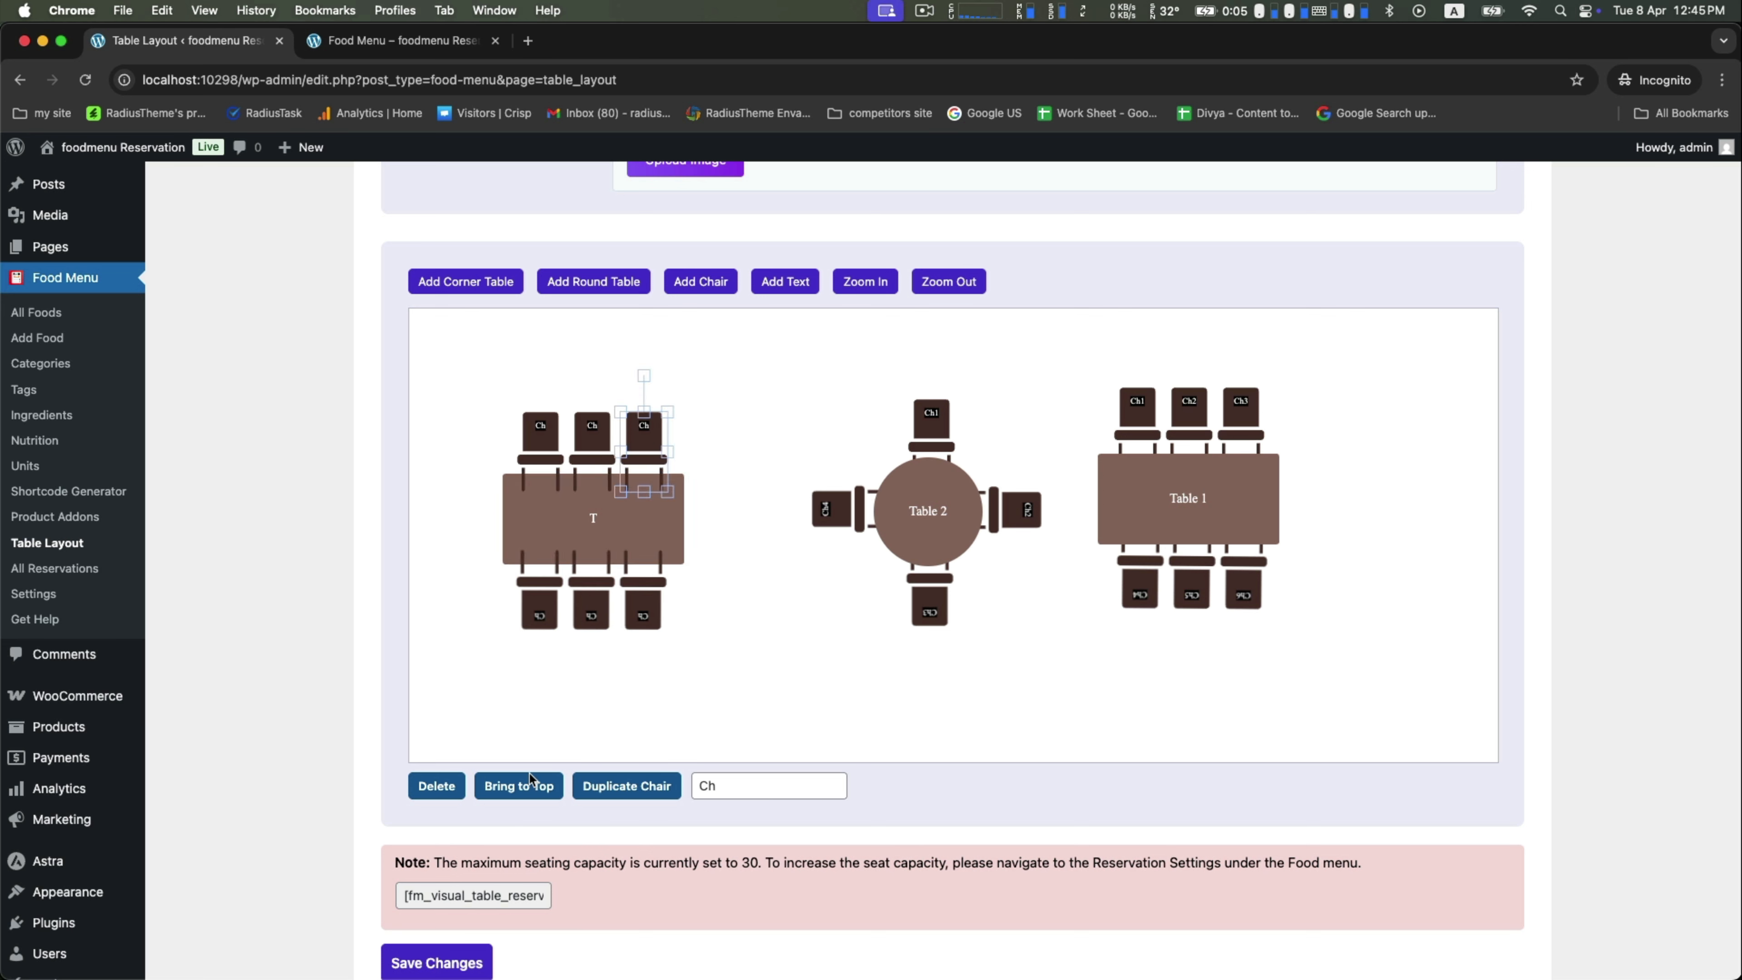
click(610, 788)
click(611, 787)
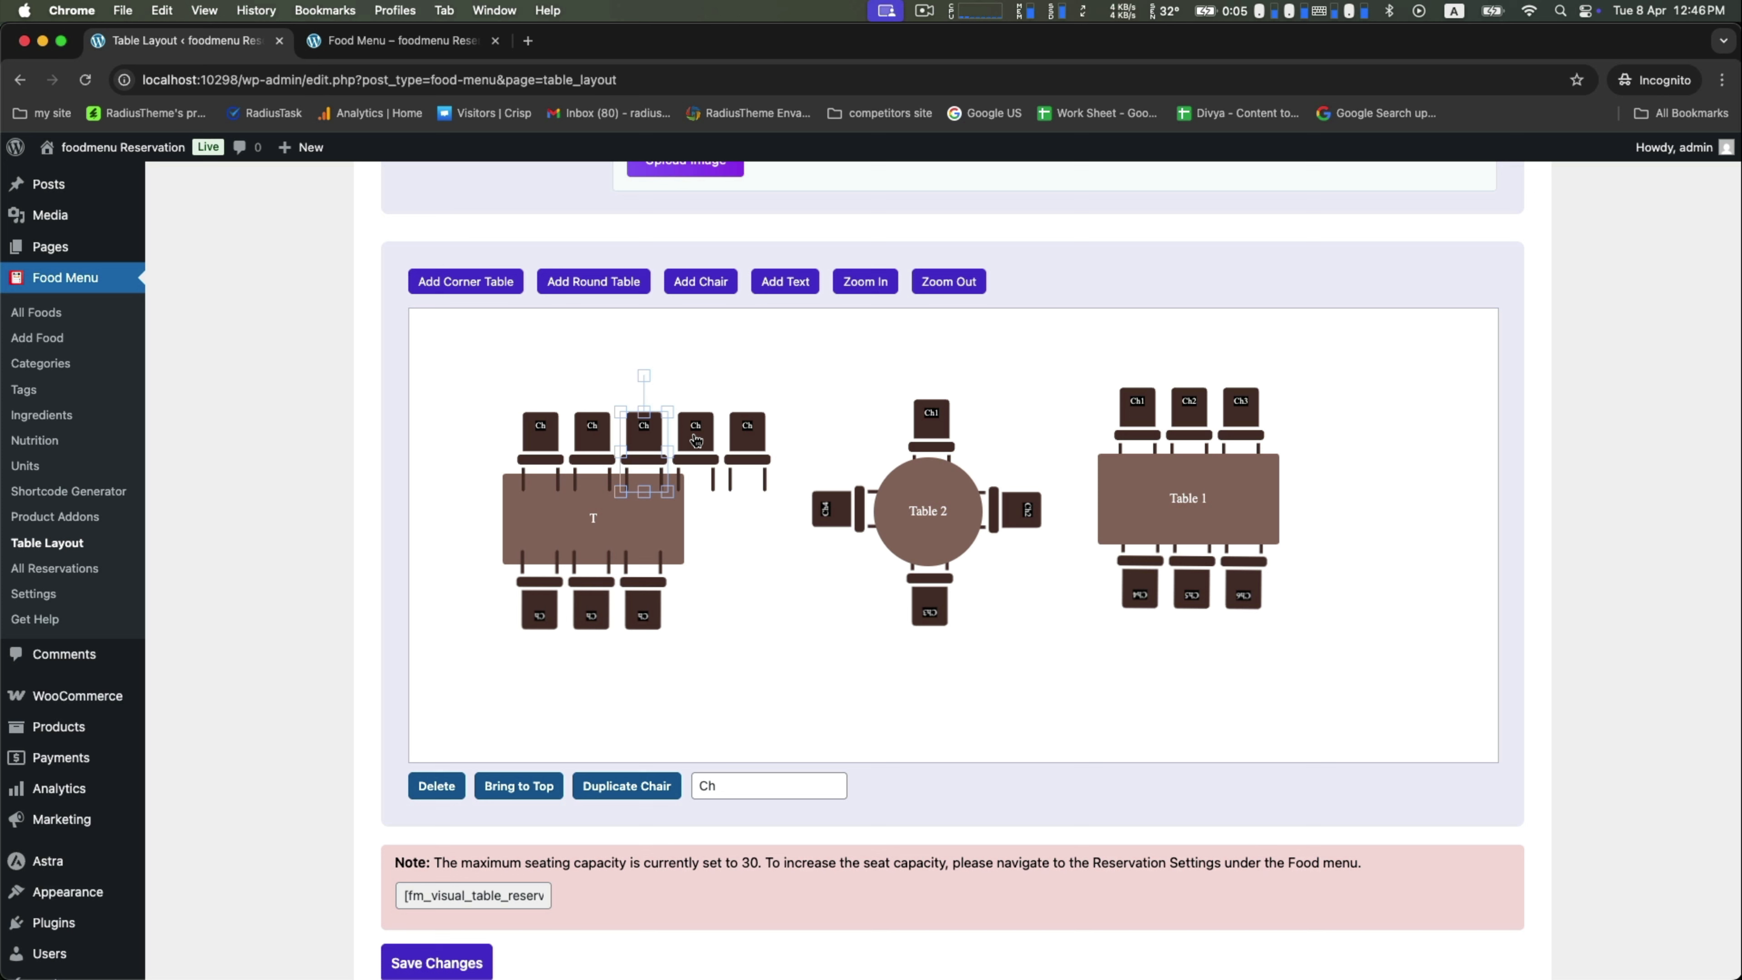
drag(694, 433, 720, 524)
drag(747, 443, 478, 495)
drag(474, 429, 480, 525)
click(743, 606)
- Name the new rectangular table Table 3
click(568, 516)
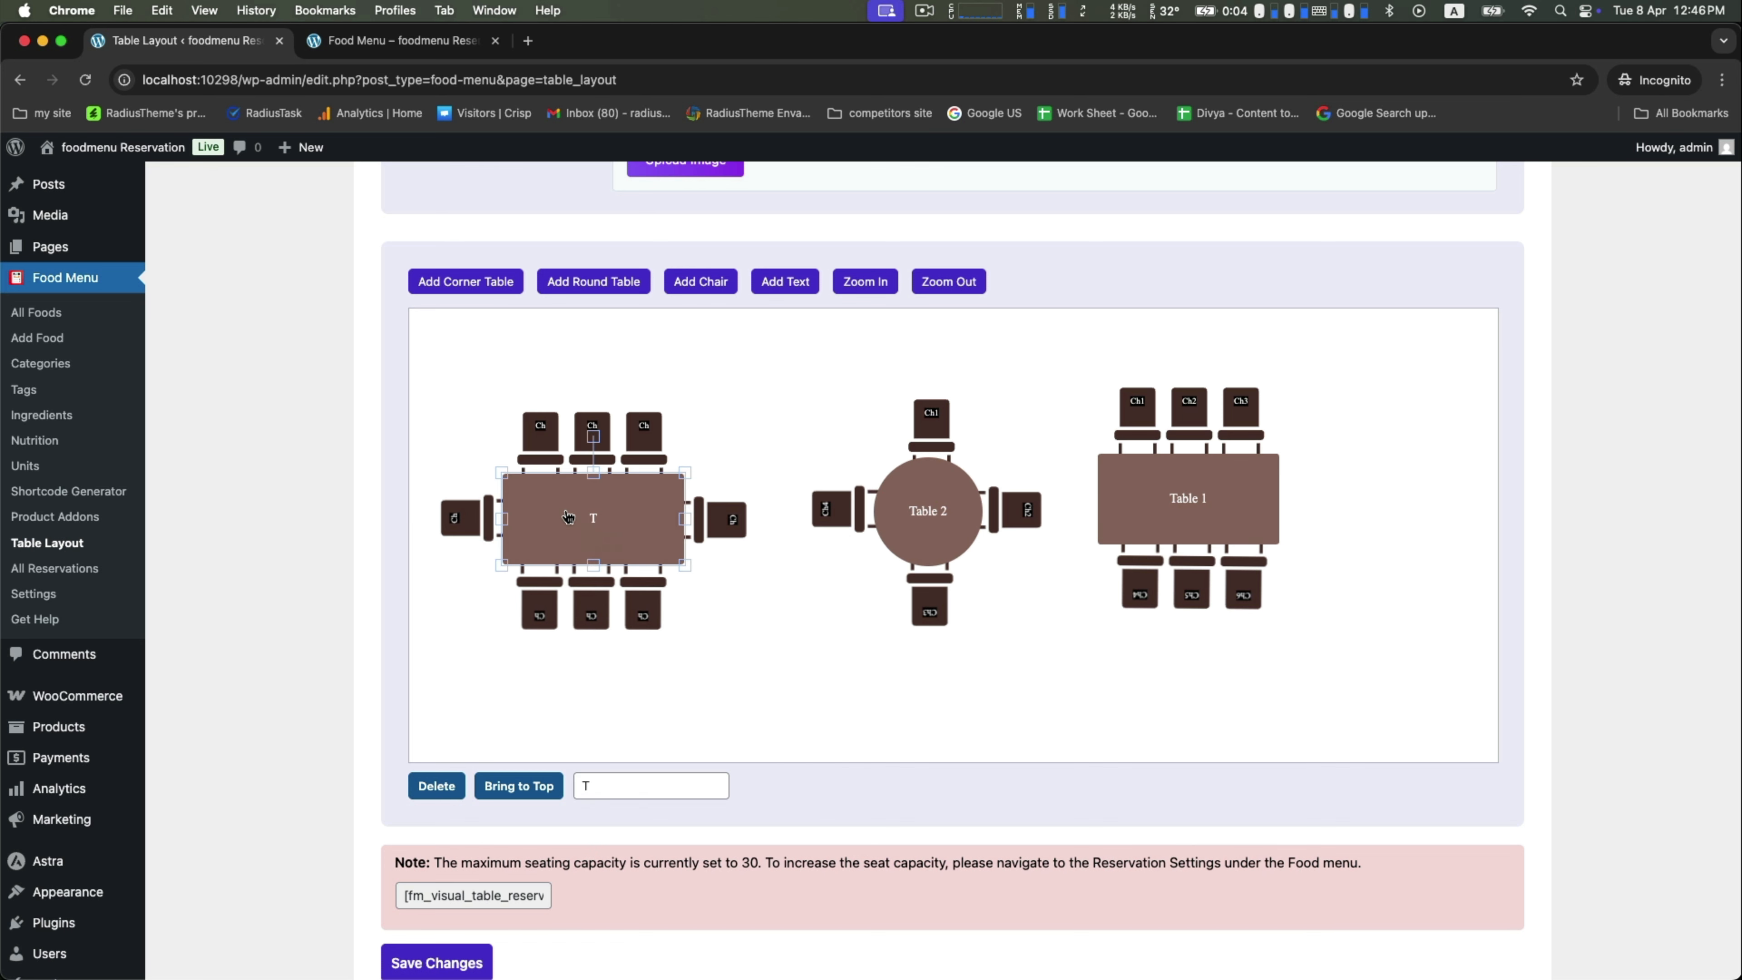
click(609, 785)
text(able 3)
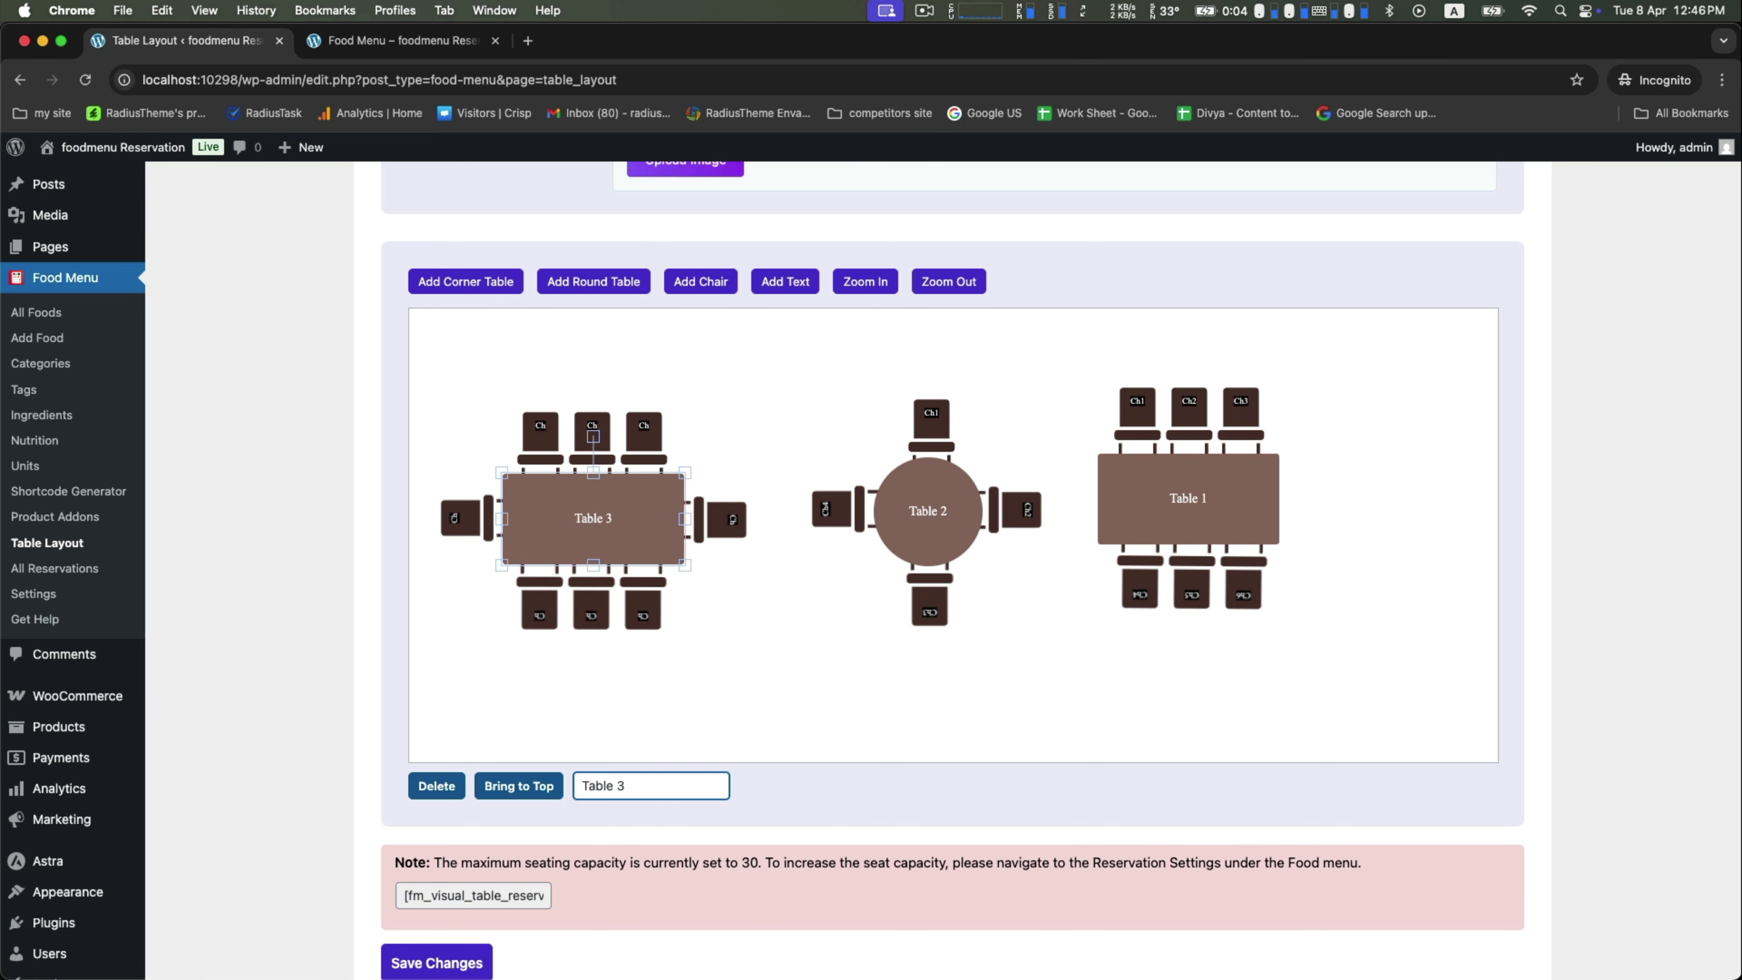
click(702, 668)
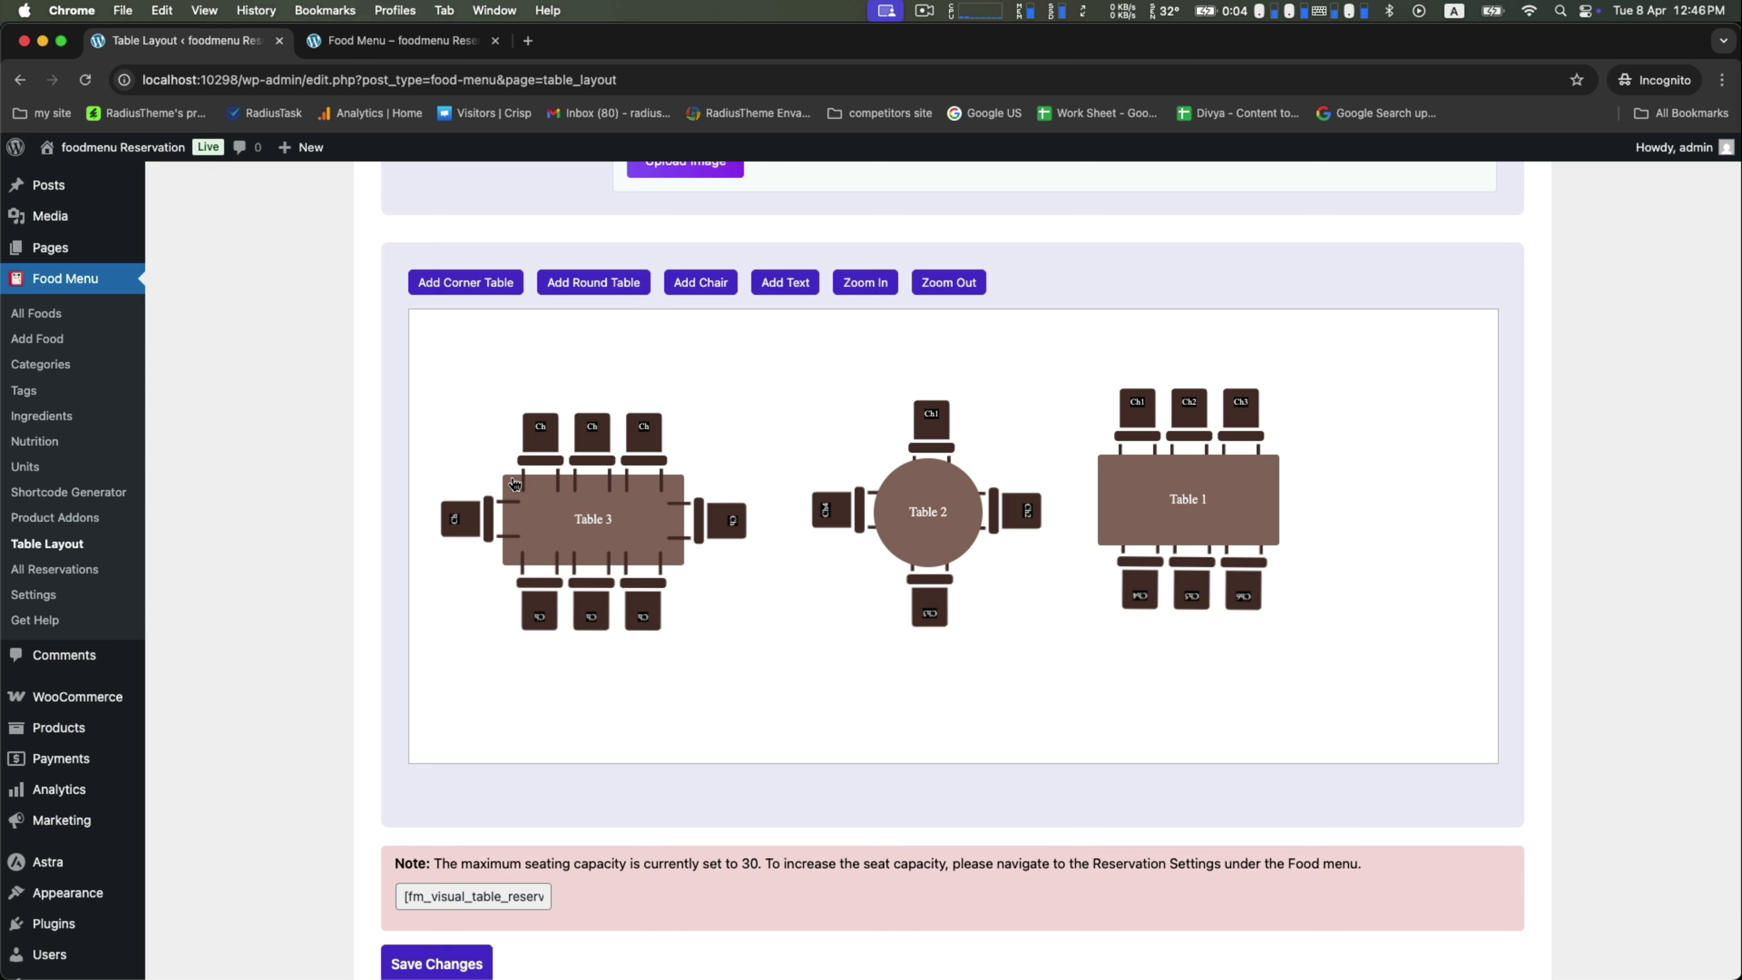
- Label the eight chairs around Table 3 Ch1 to Ch8, starting at the left chair and continuing along the upper row
click(452, 522)
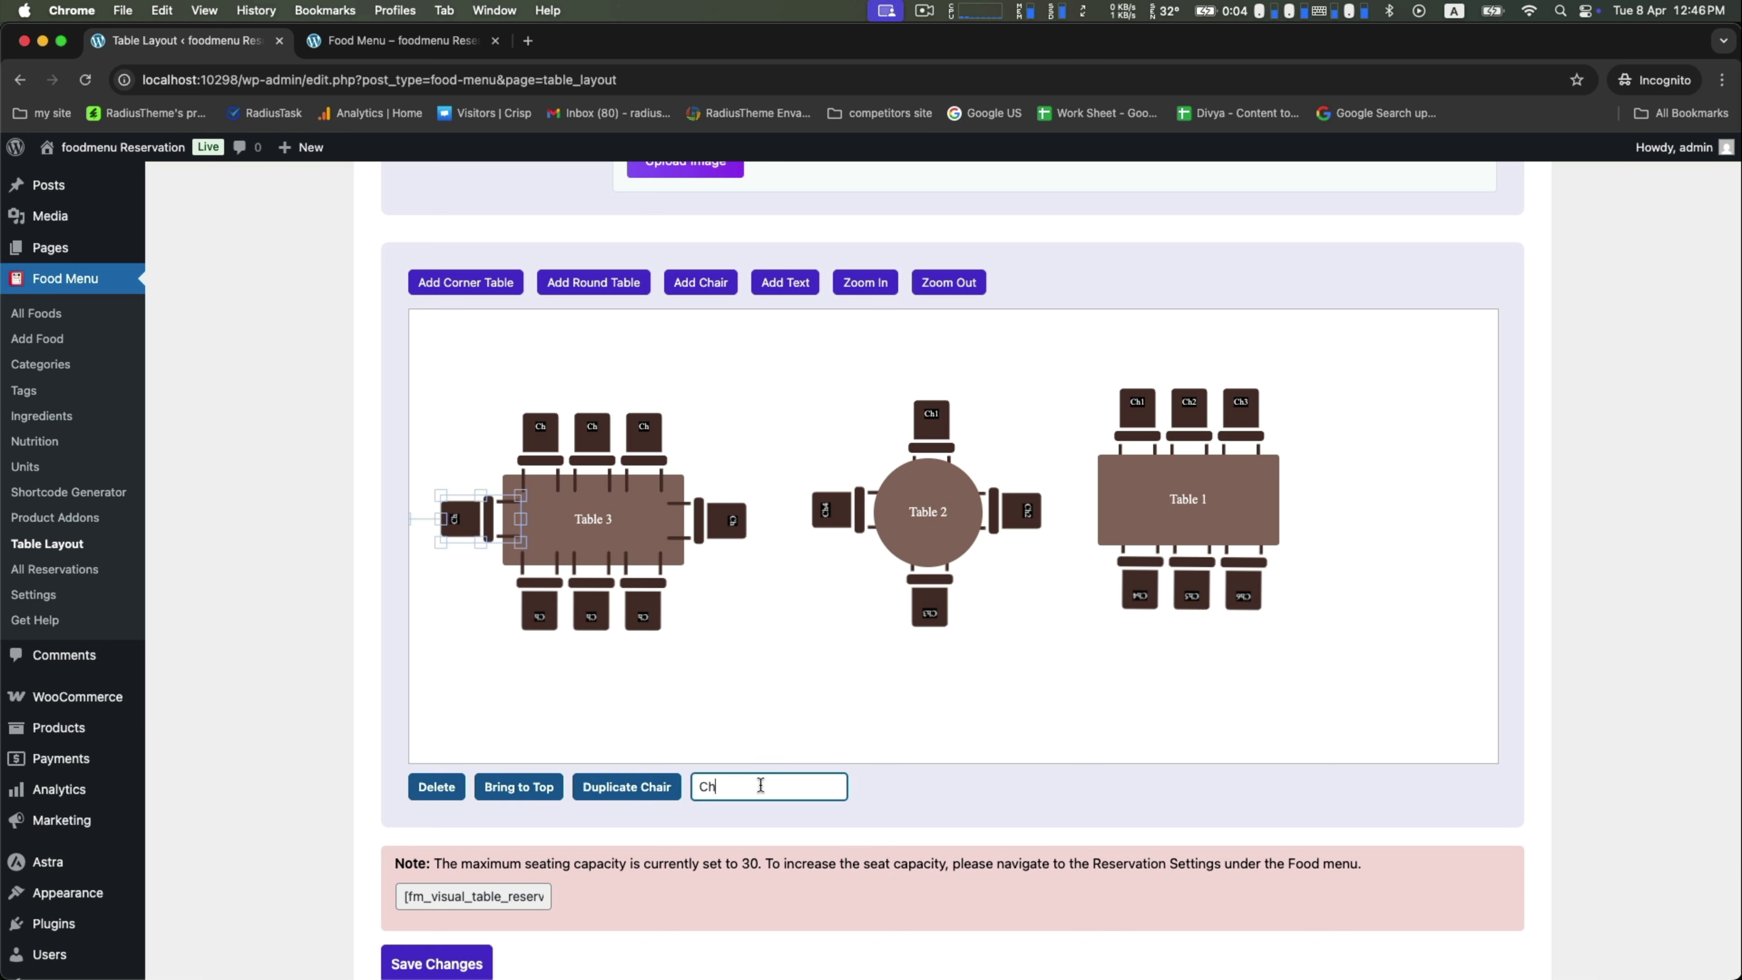
click(542, 434)
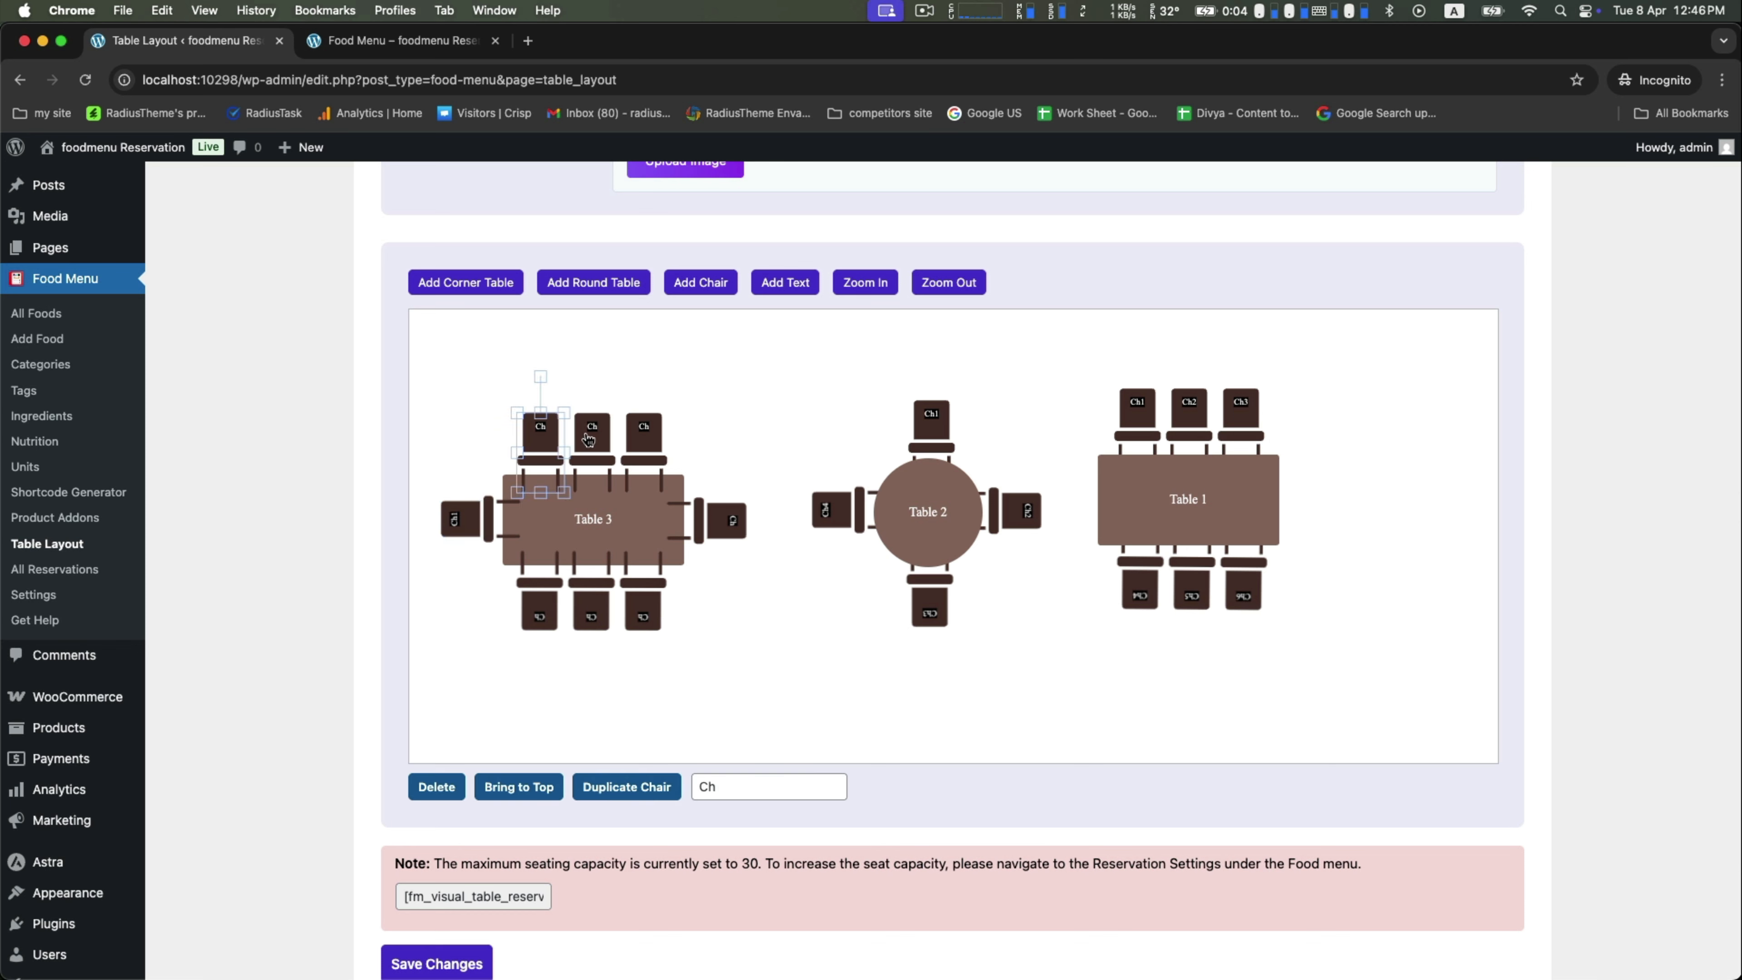
click(754, 787)
text(2)
click(589, 448)
click(785, 716)
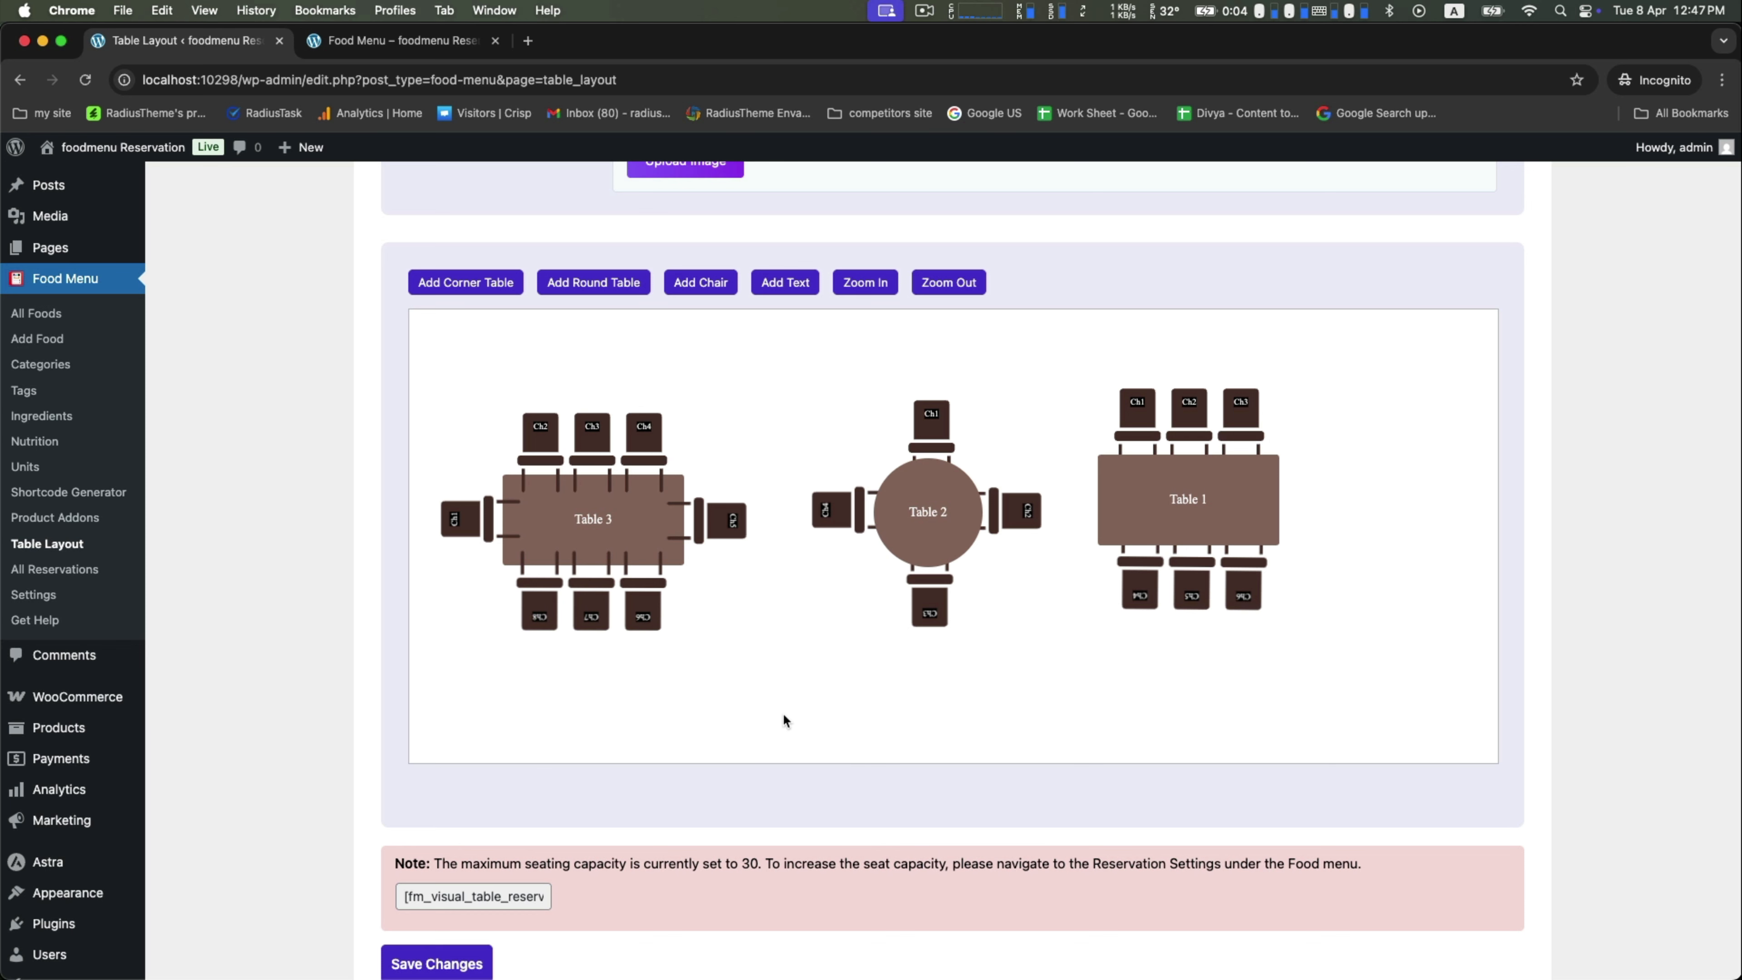
- Nudge Table 3 with its chairs slightly up and right, then shift all three table groups right and down towards the room's centre
drag(437, 663, 724, 415)
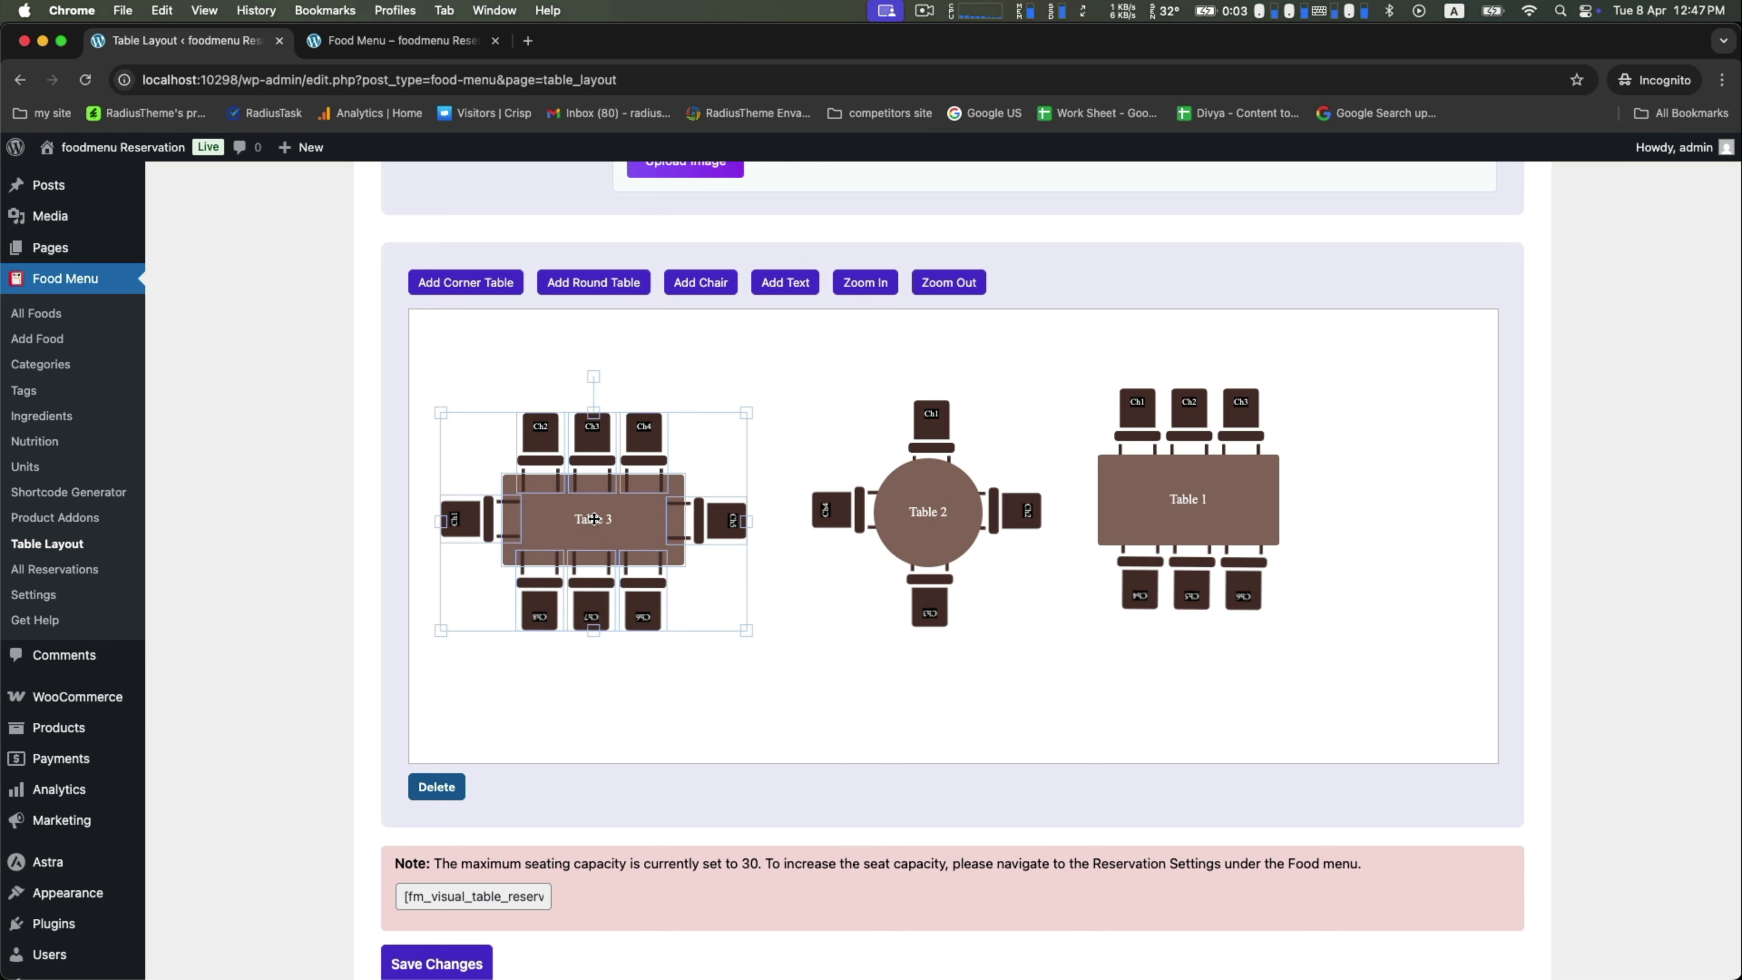
drag(593, 518, 598, 506)
drag(593, 676, 1408, 347)
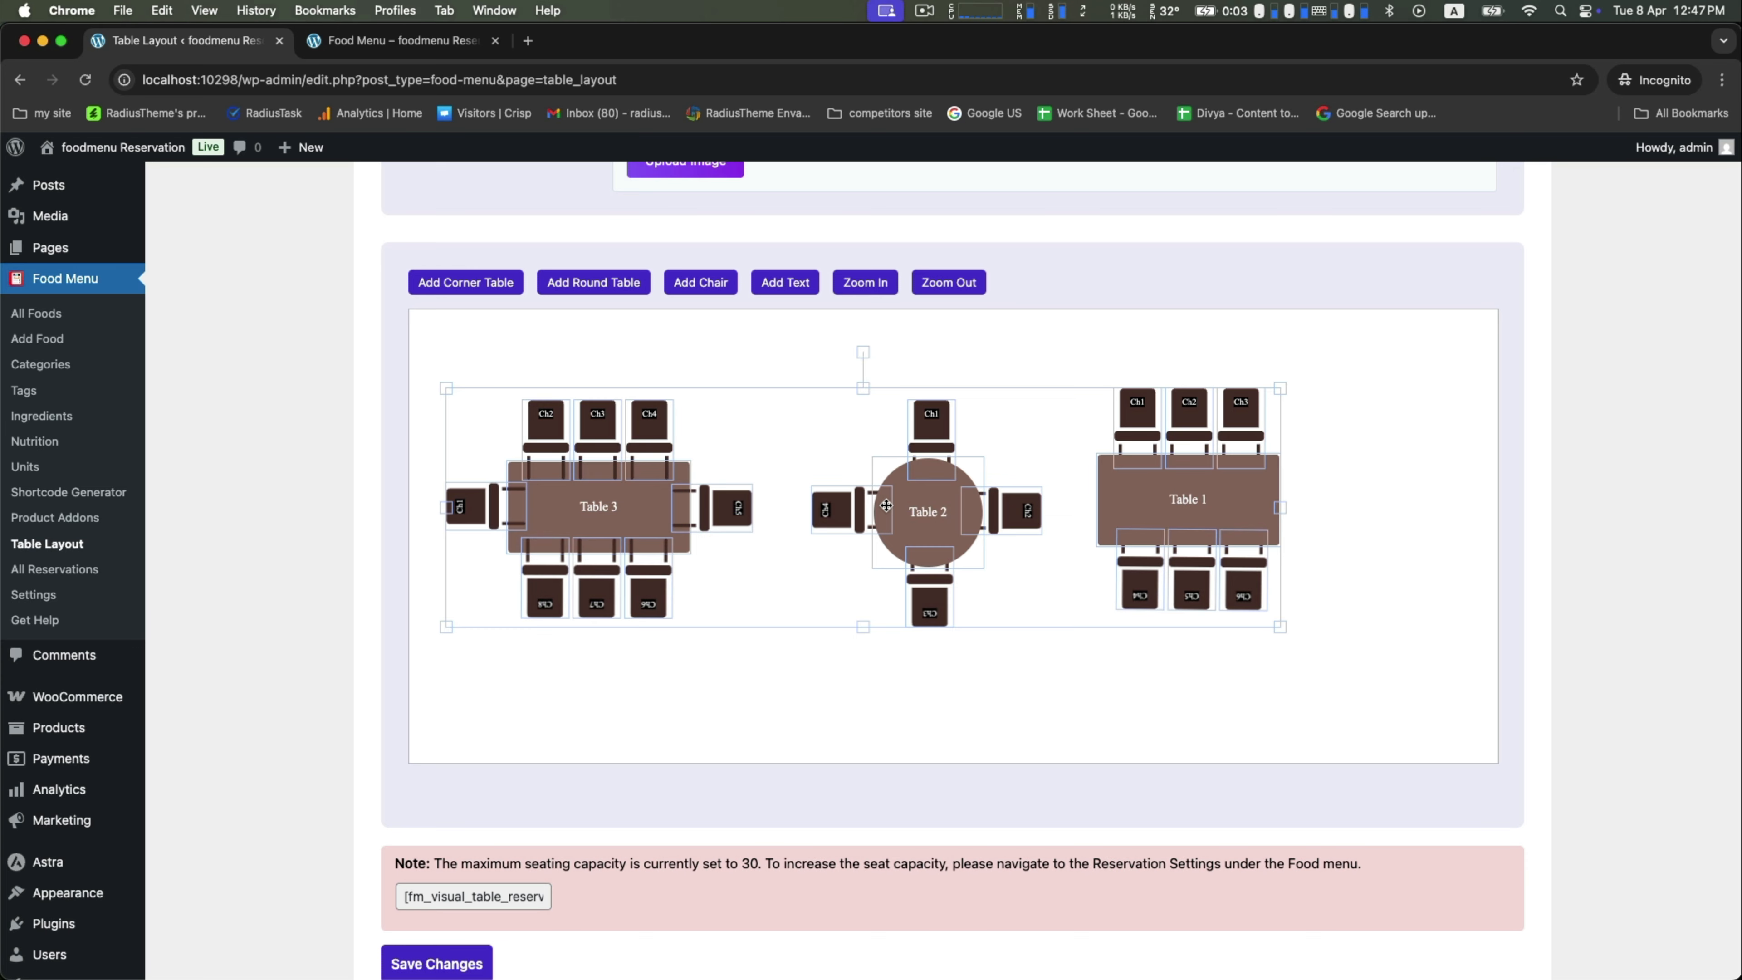
drag(904, 504, 988, 523)
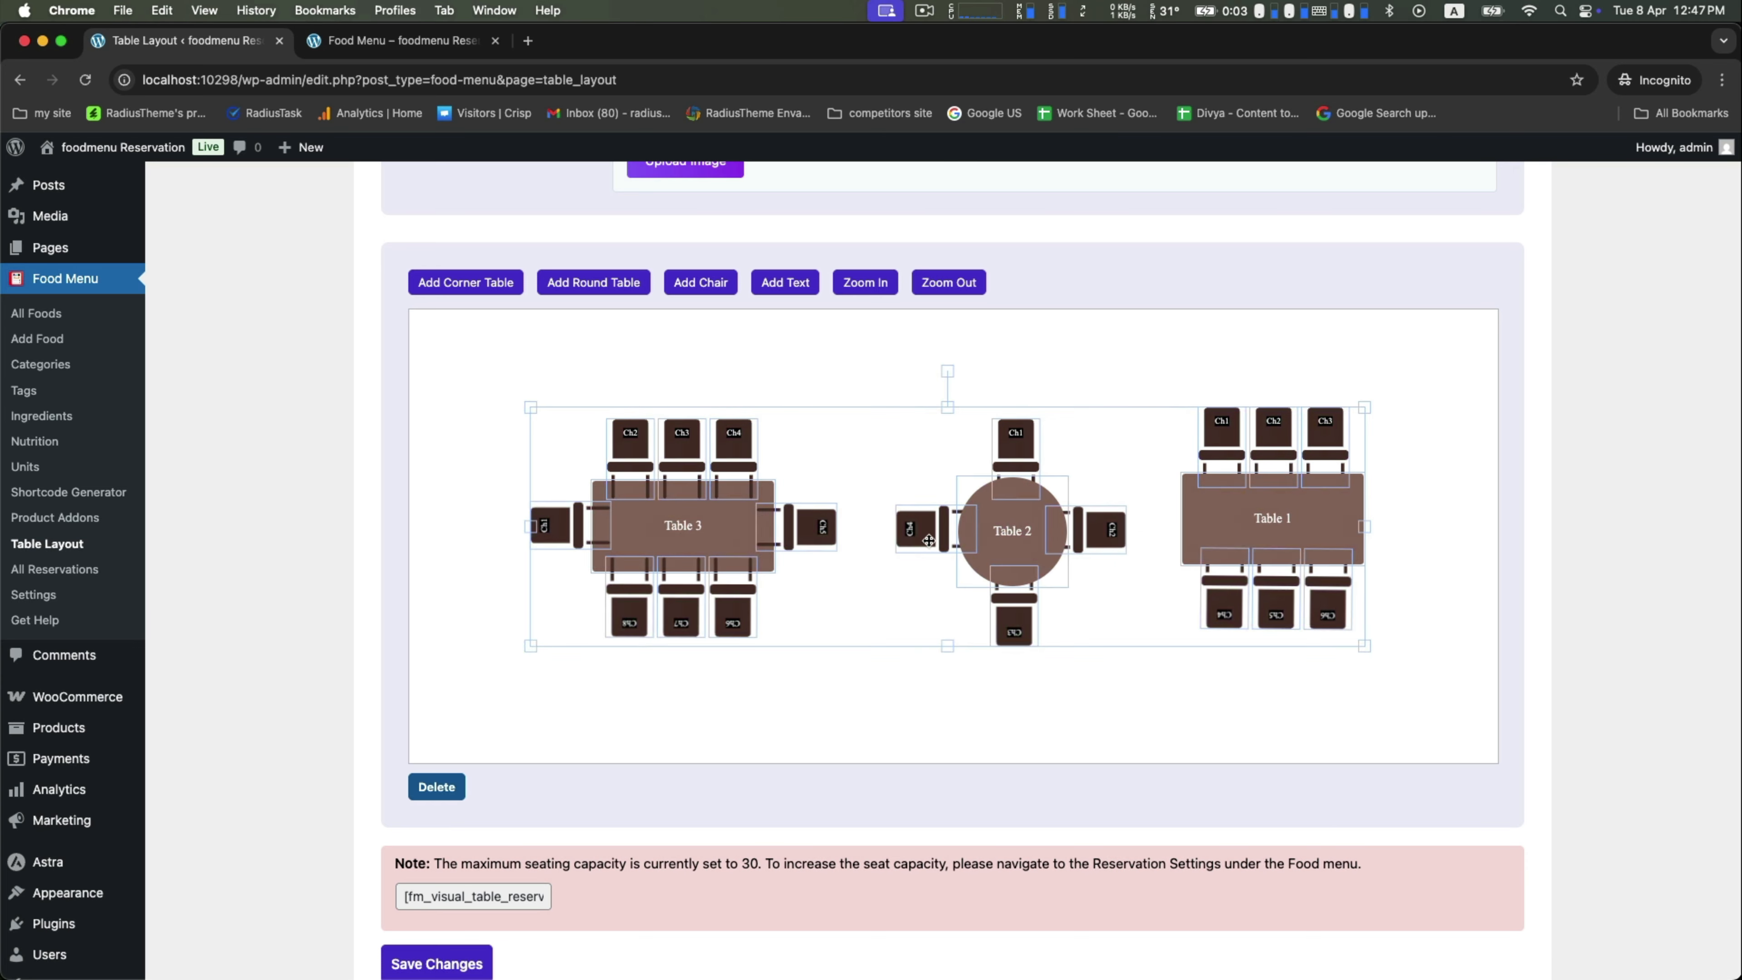
click(1202, 728)
- Save the table layout changes
scroll(1392, 631, down, 1)
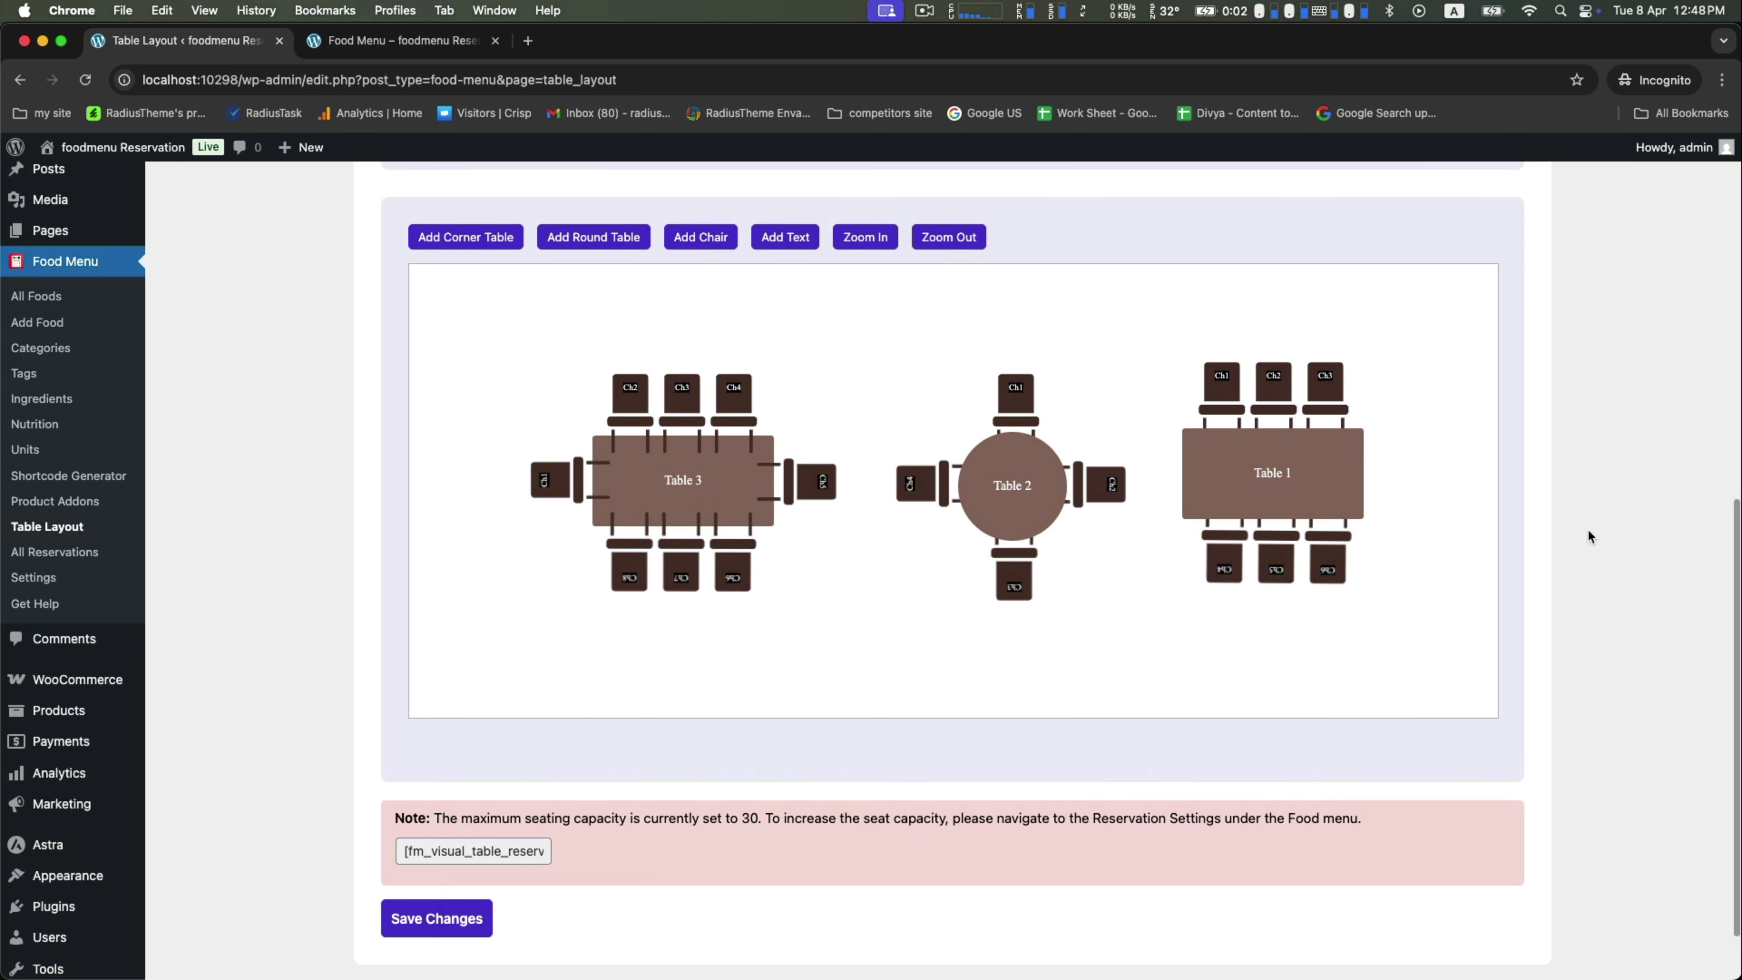
scroll(226, 909, down, 2)
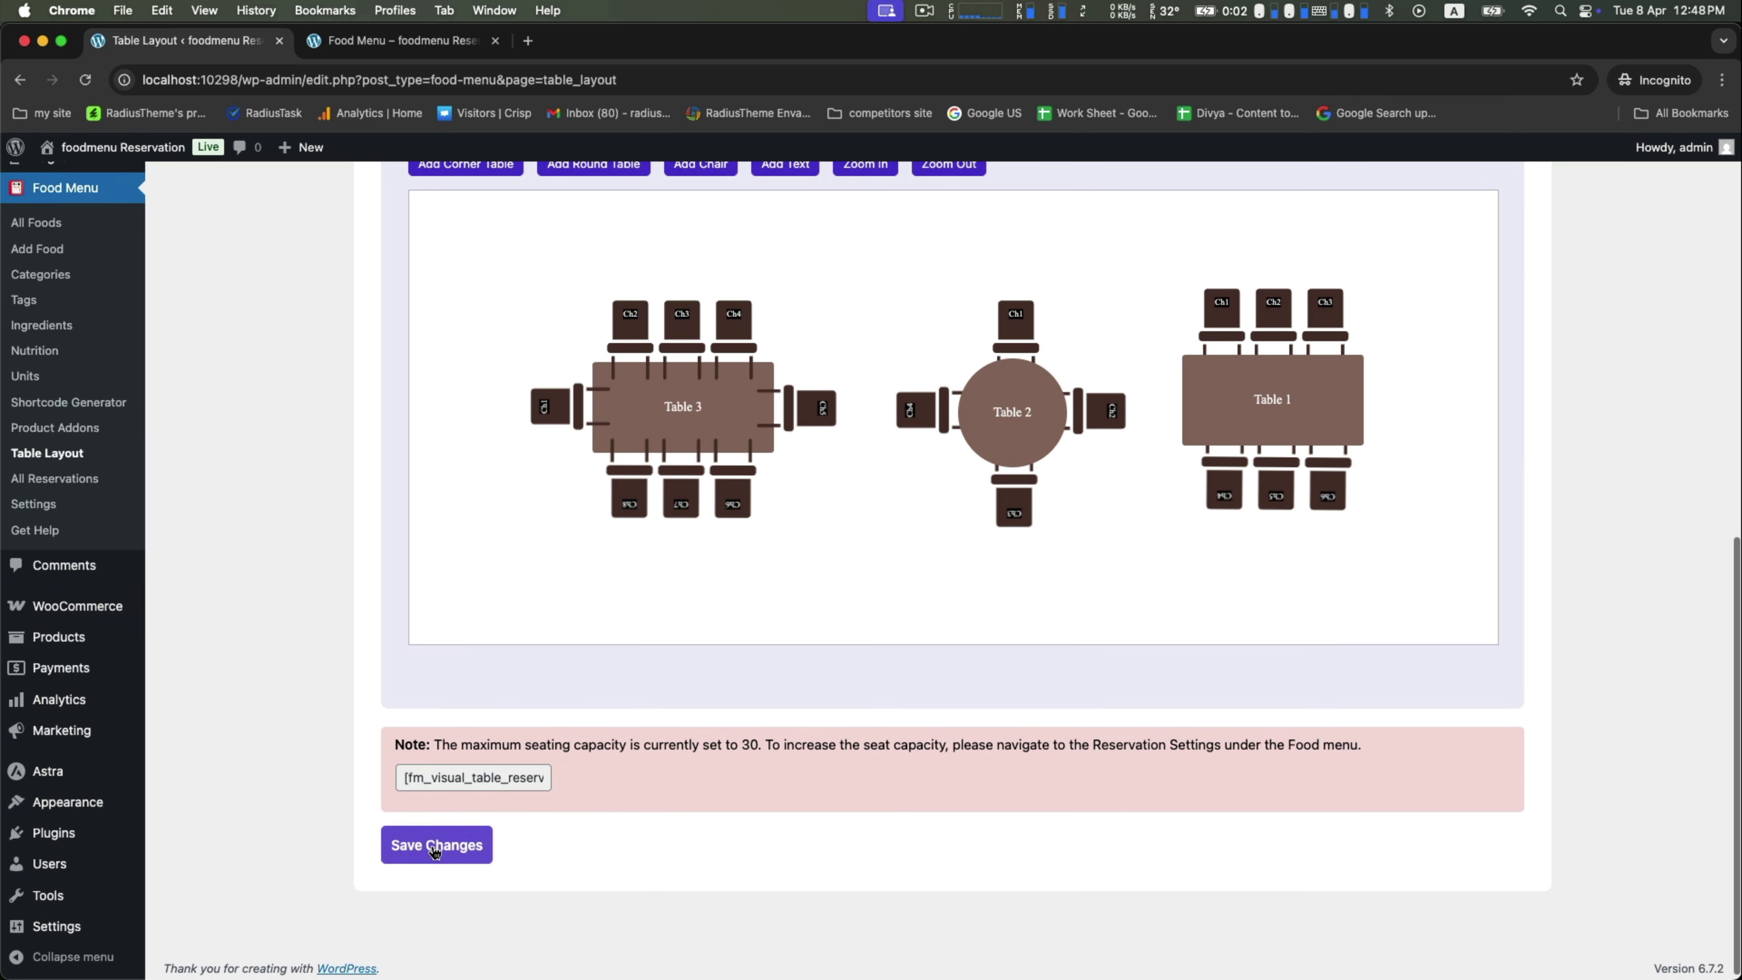
click(418, 845)
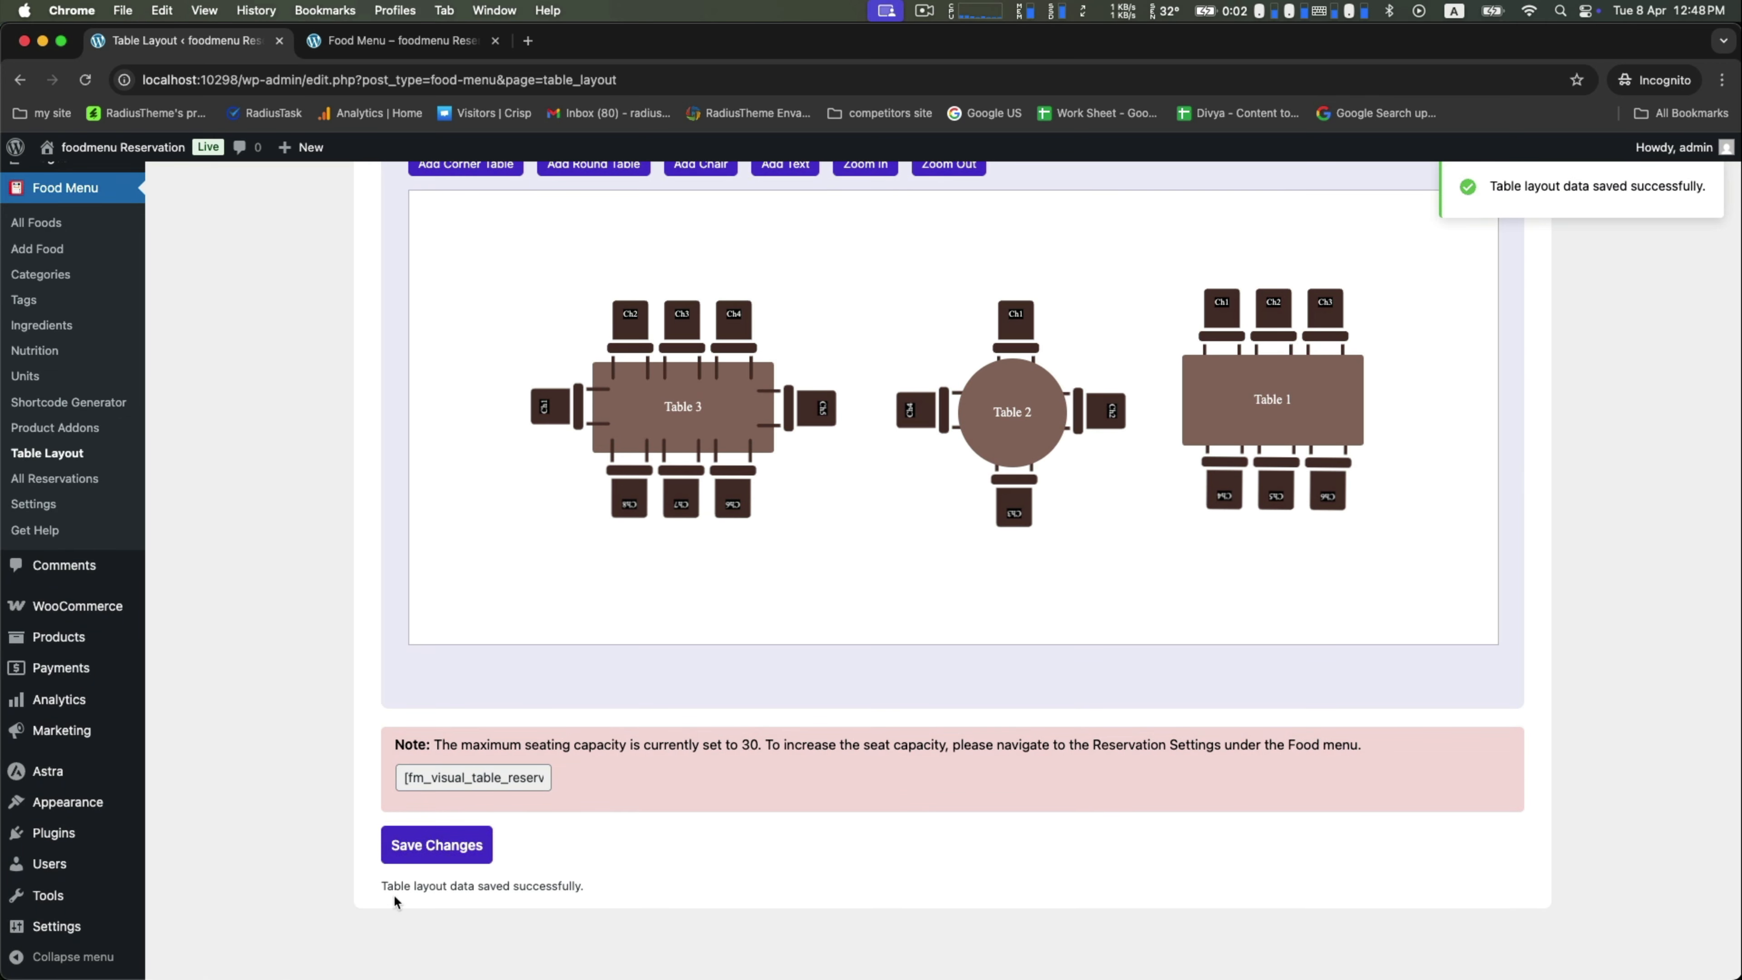
- Create a new WordPress page in a separate browser tab and title it "Table Reservation"
scroll(226, 605, up, 10)
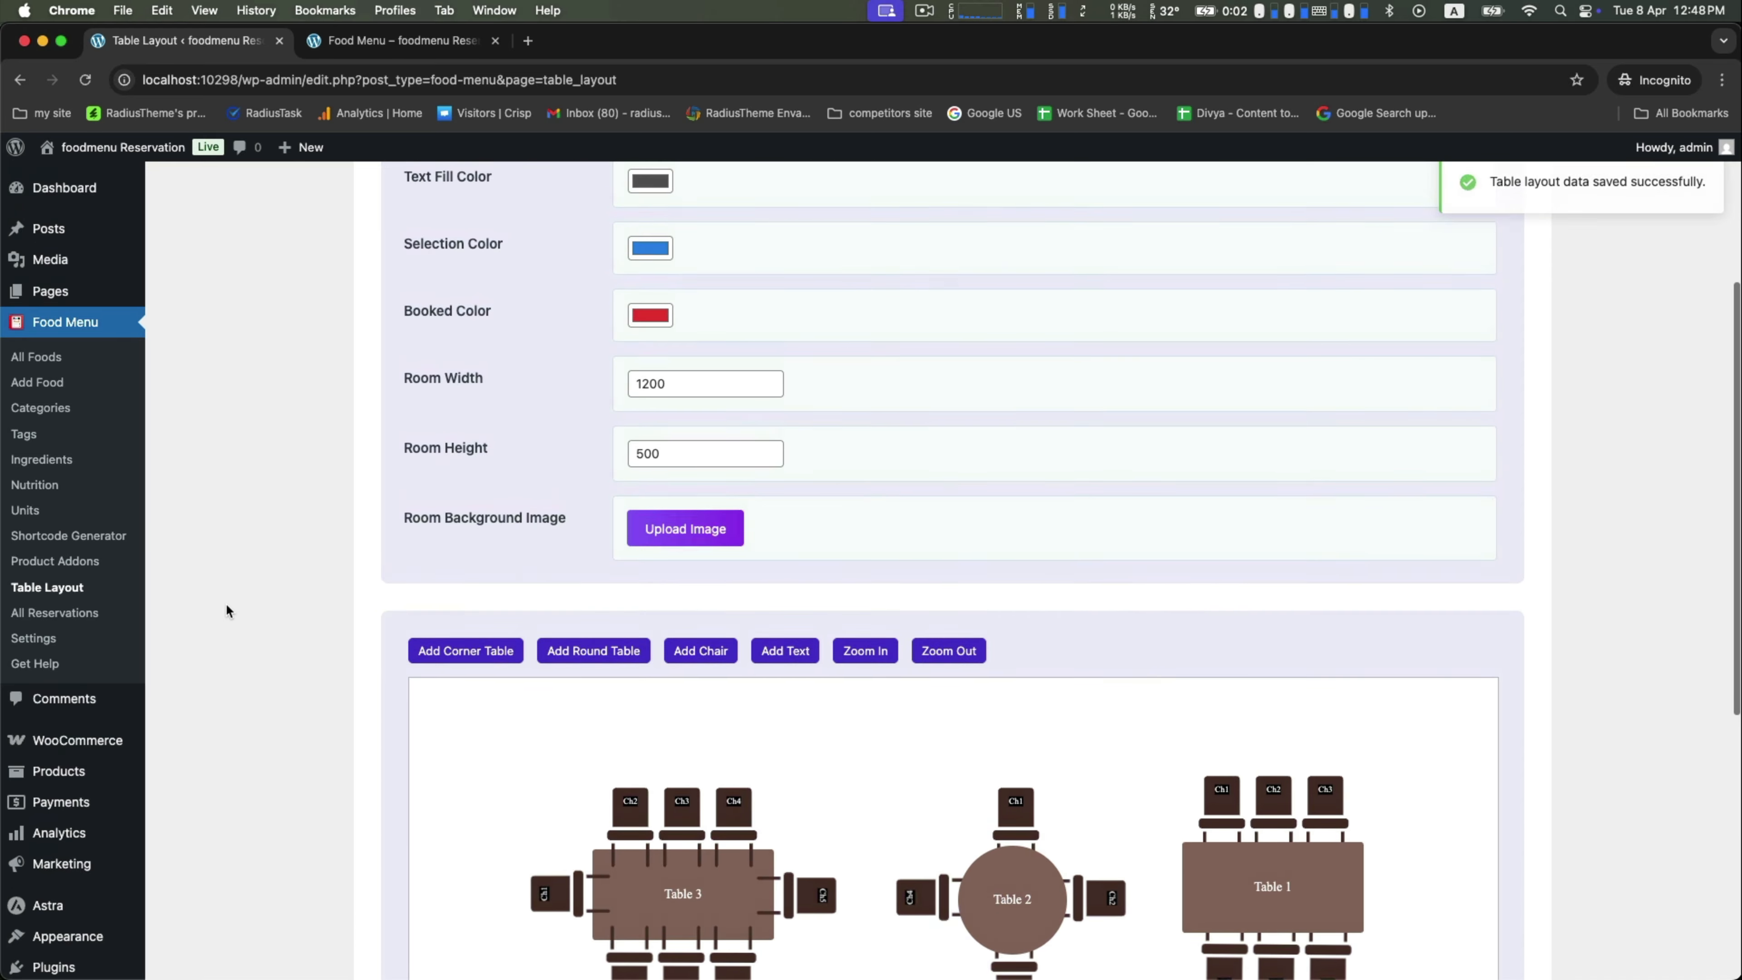
scroll(226, 610, up, 6)
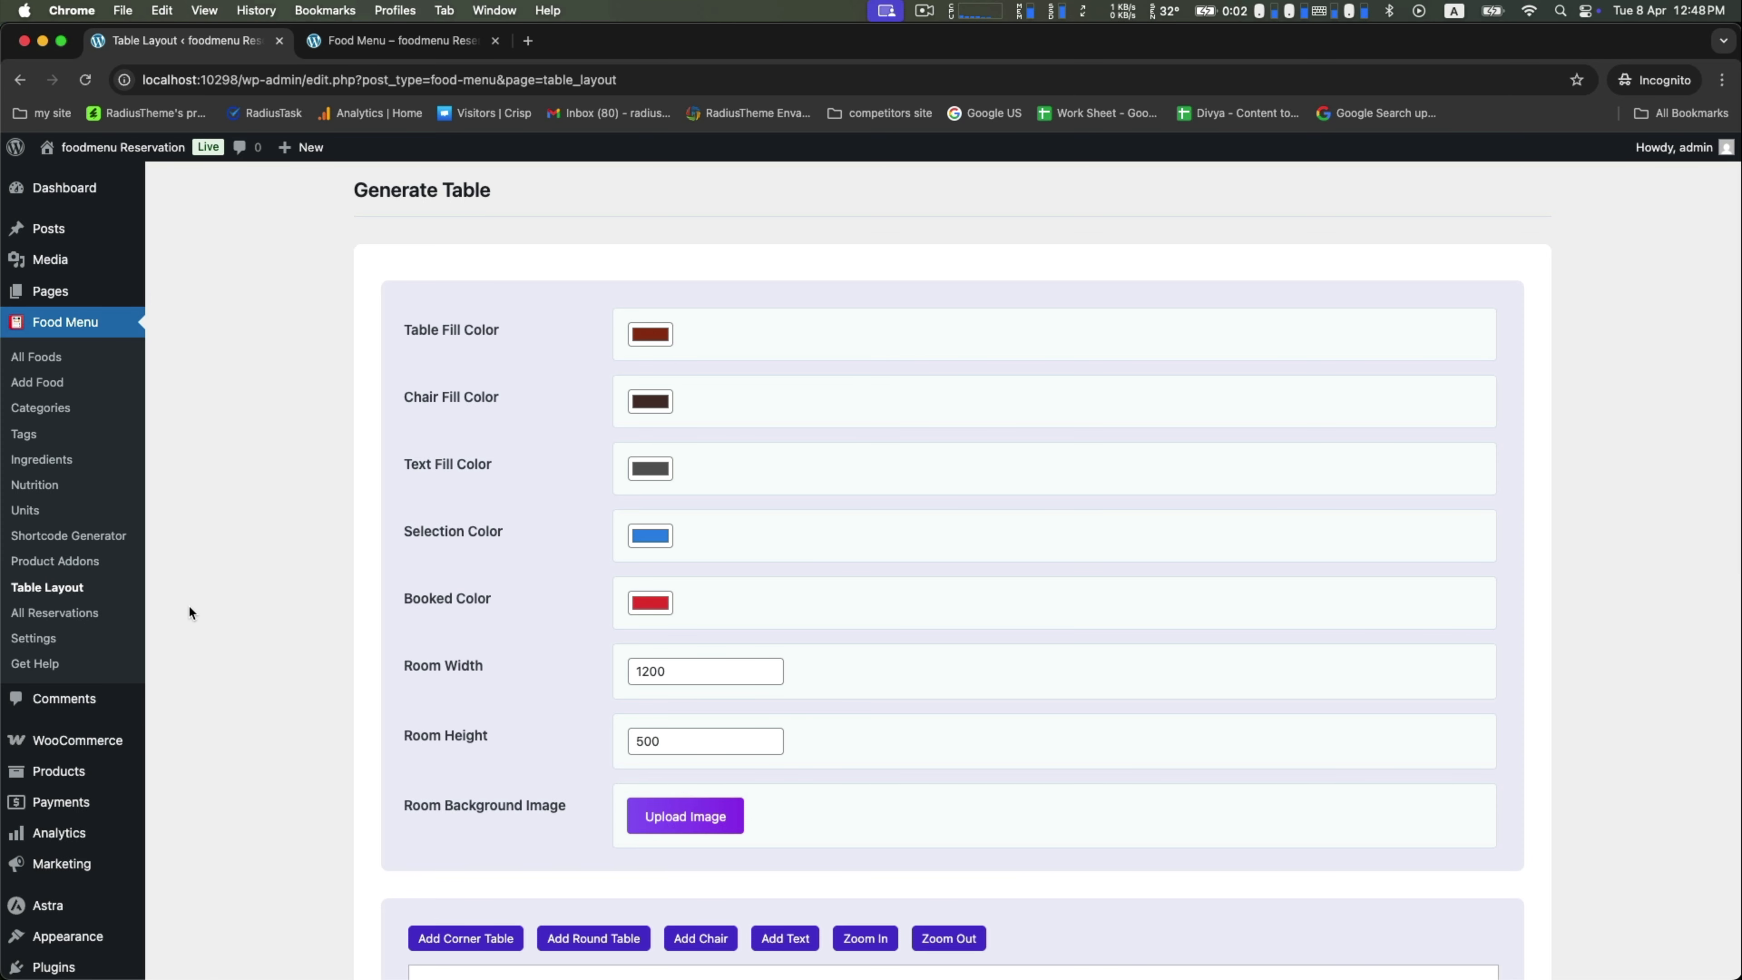
mouse_move(54, 294)
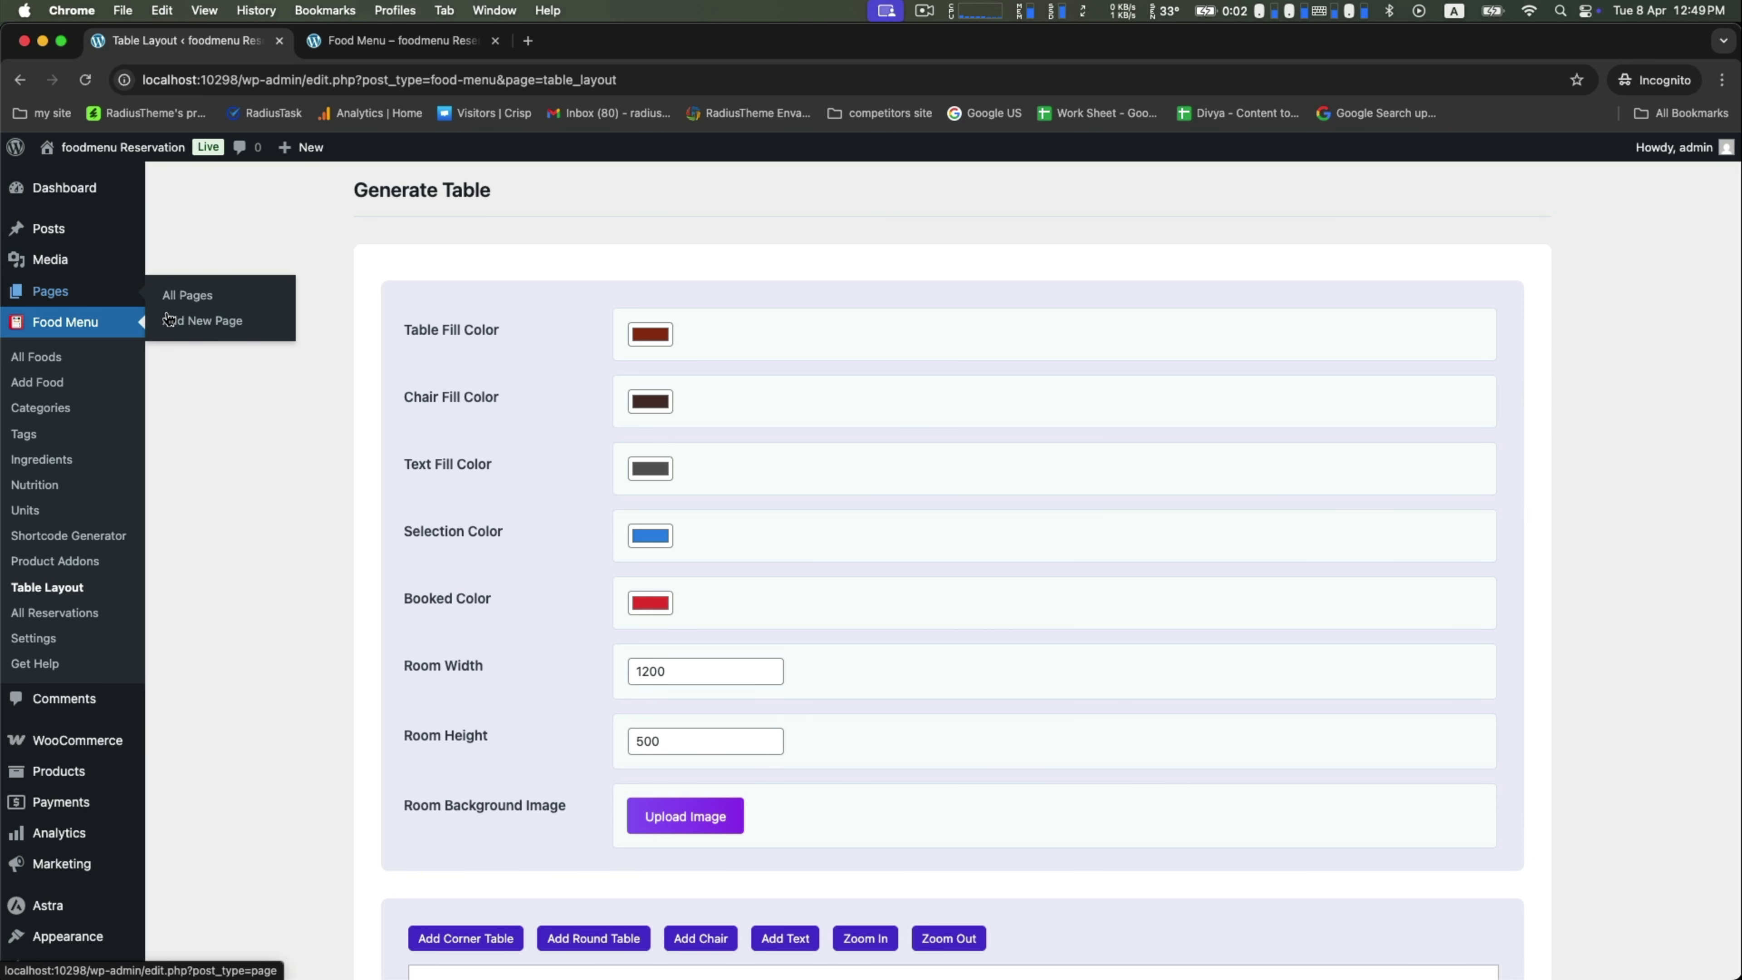
right_click(207, 322)
click(249, 333)
key(ctrl+Tab)
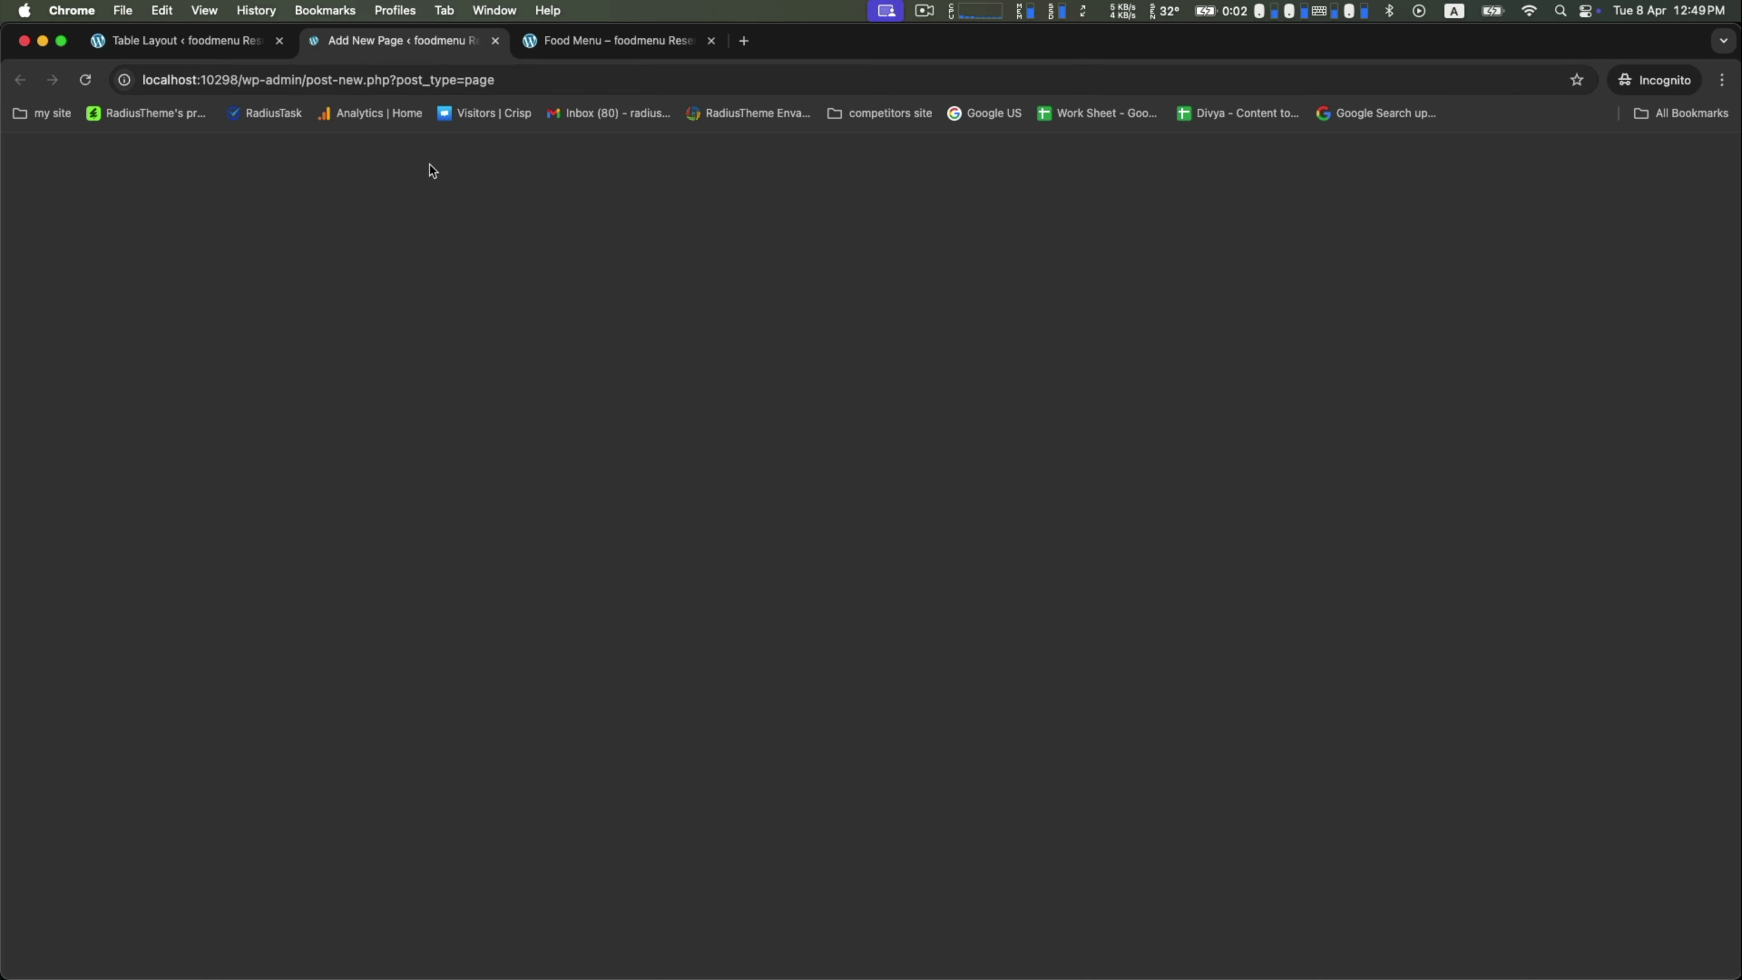
text(T)
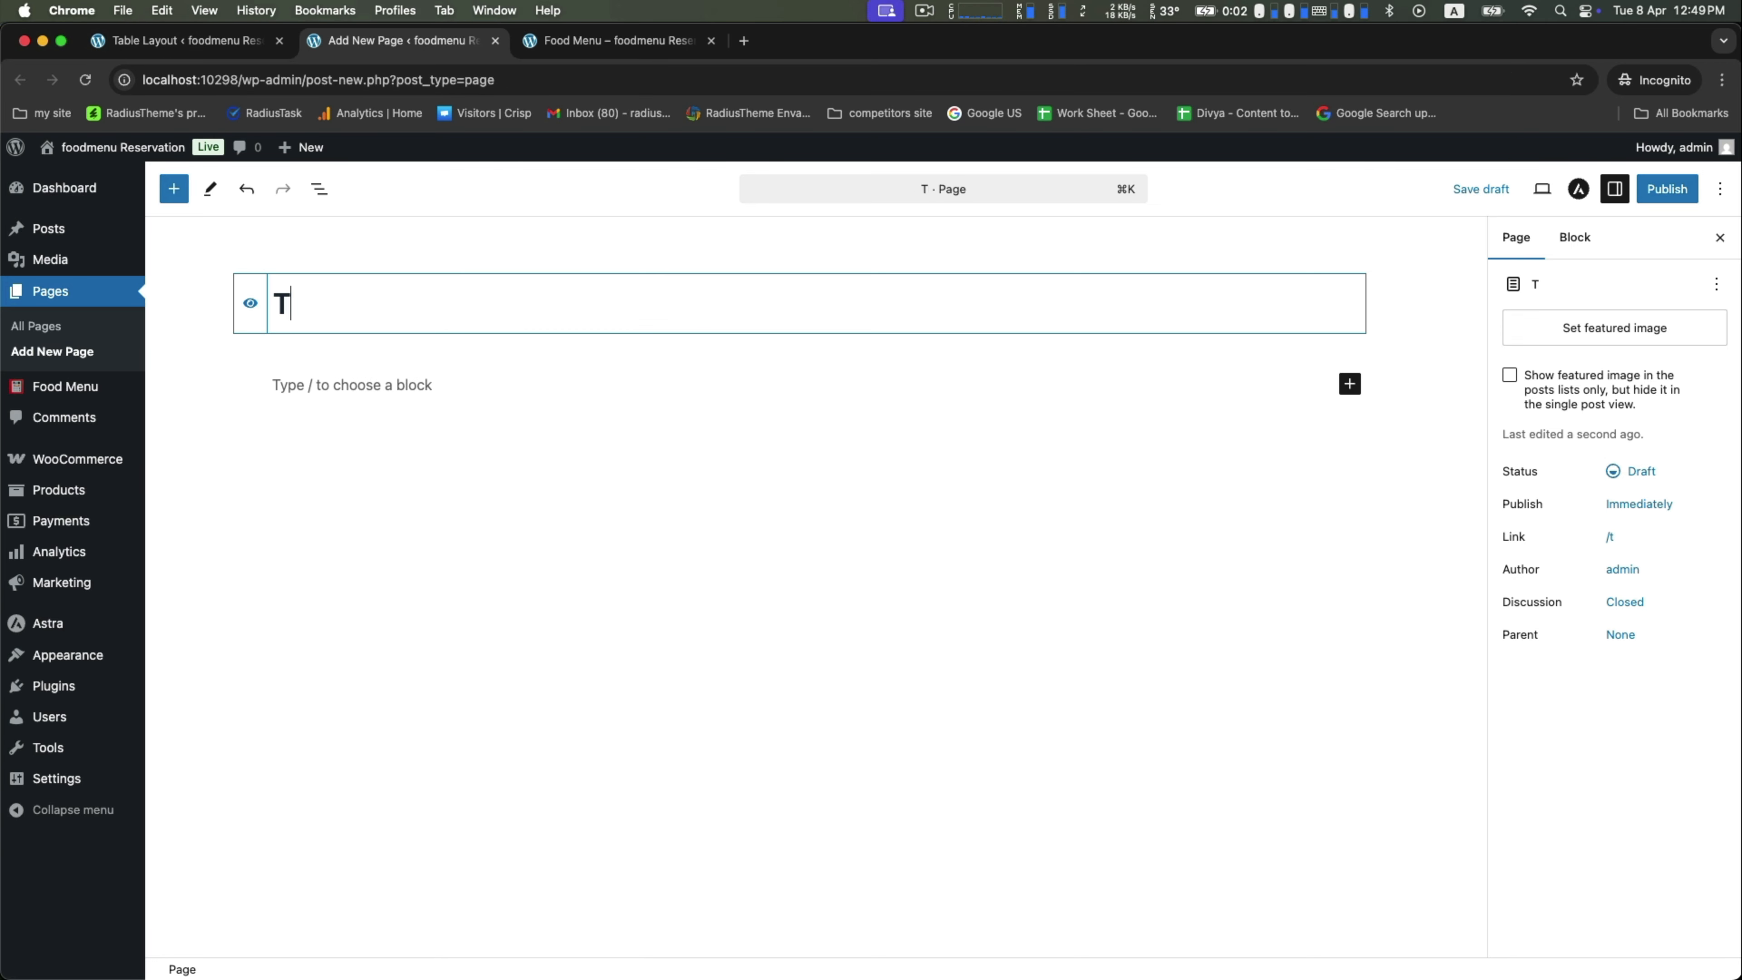
text(able Reservation)
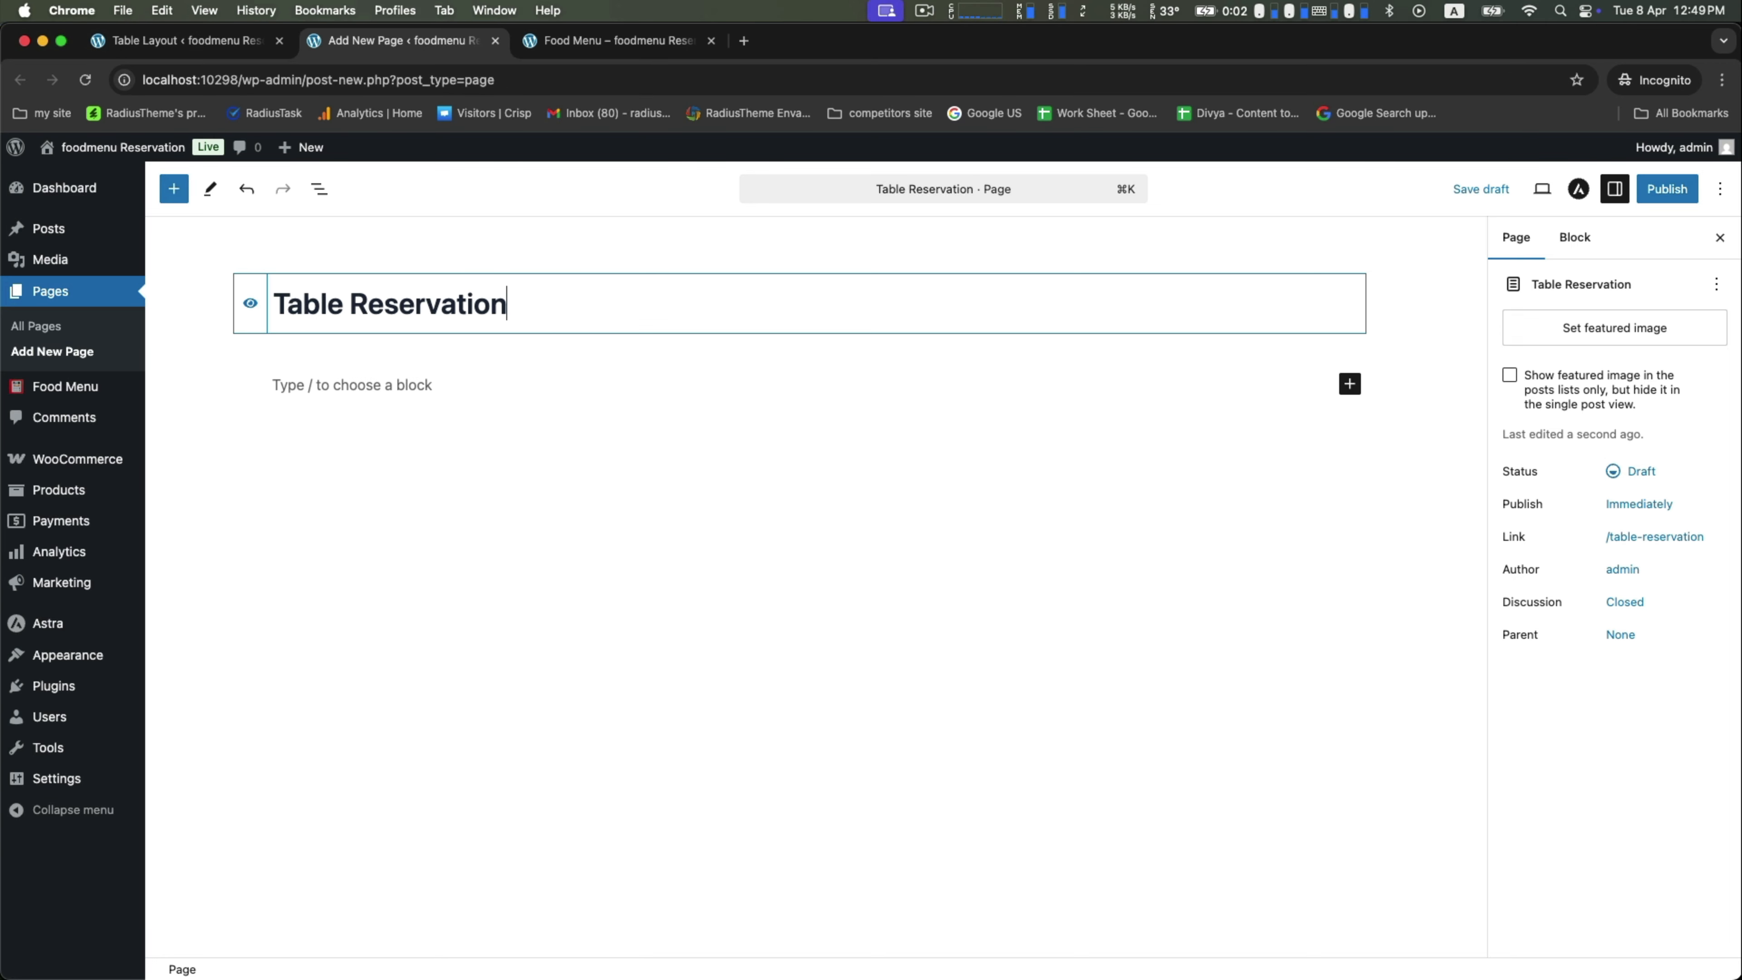
- Insert the shortcode [fm_visual_table_reservation_form] from the Food Menu admin into the body of the Table Reservation page
click(352, 385)
click(186, 42)
click(370, 51)
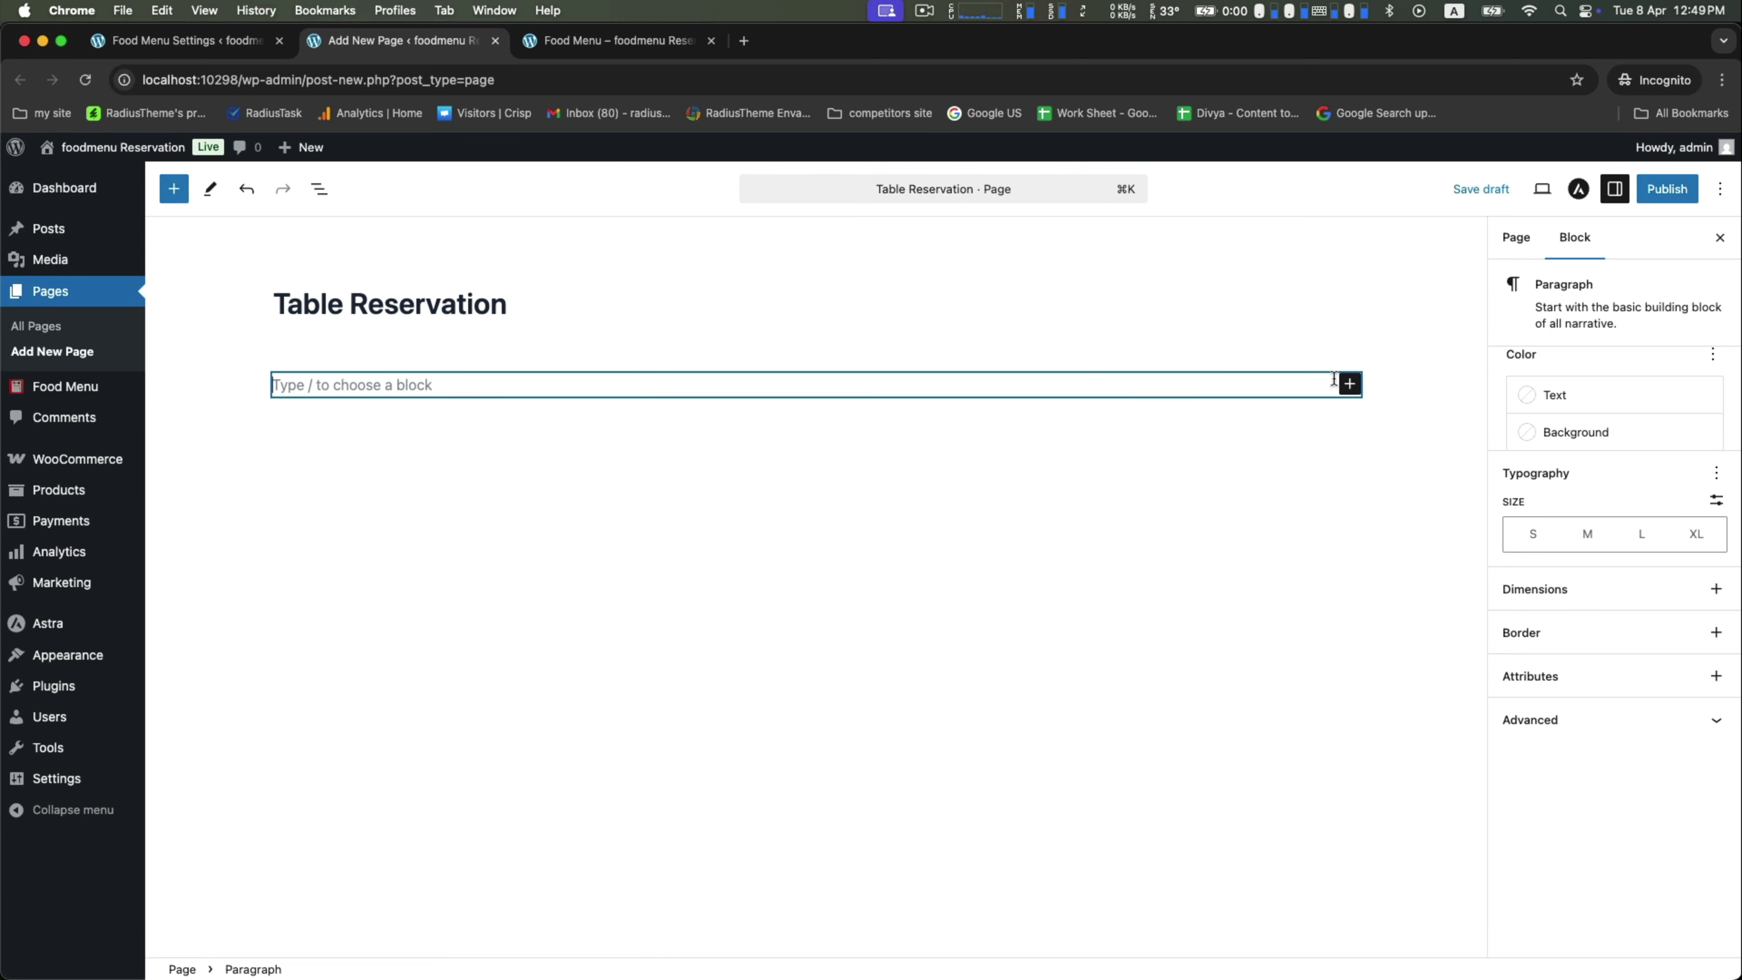
right_click(1059, 385)
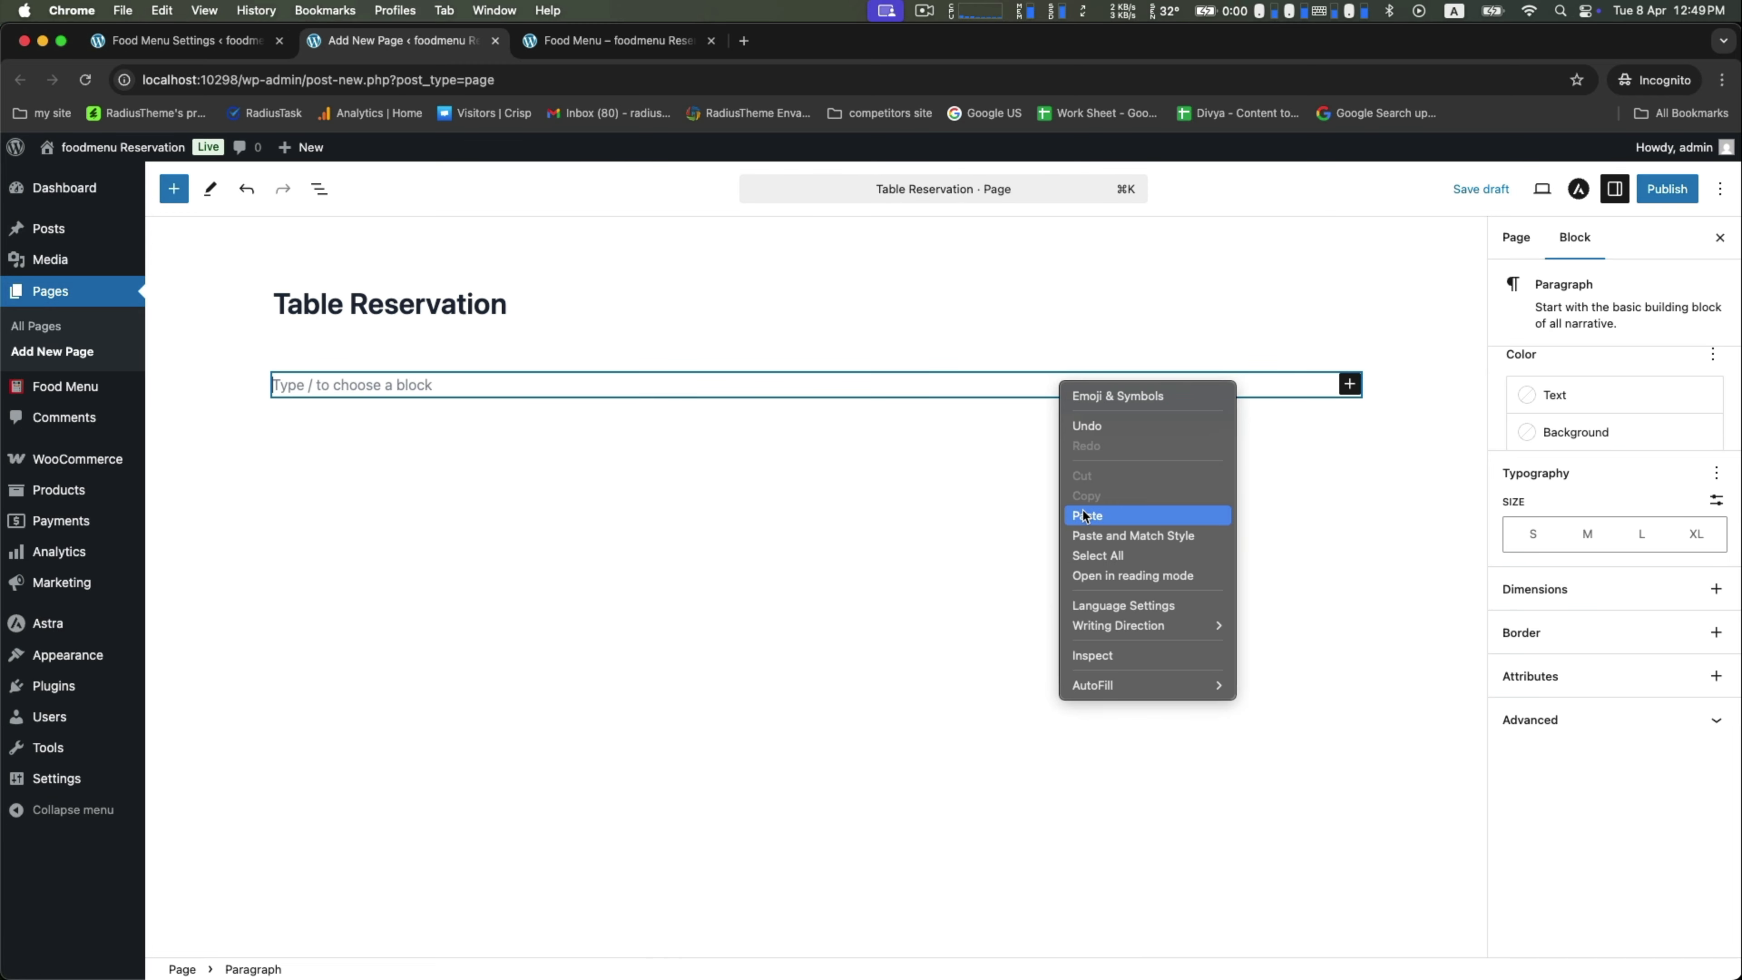
click(1089, 513)
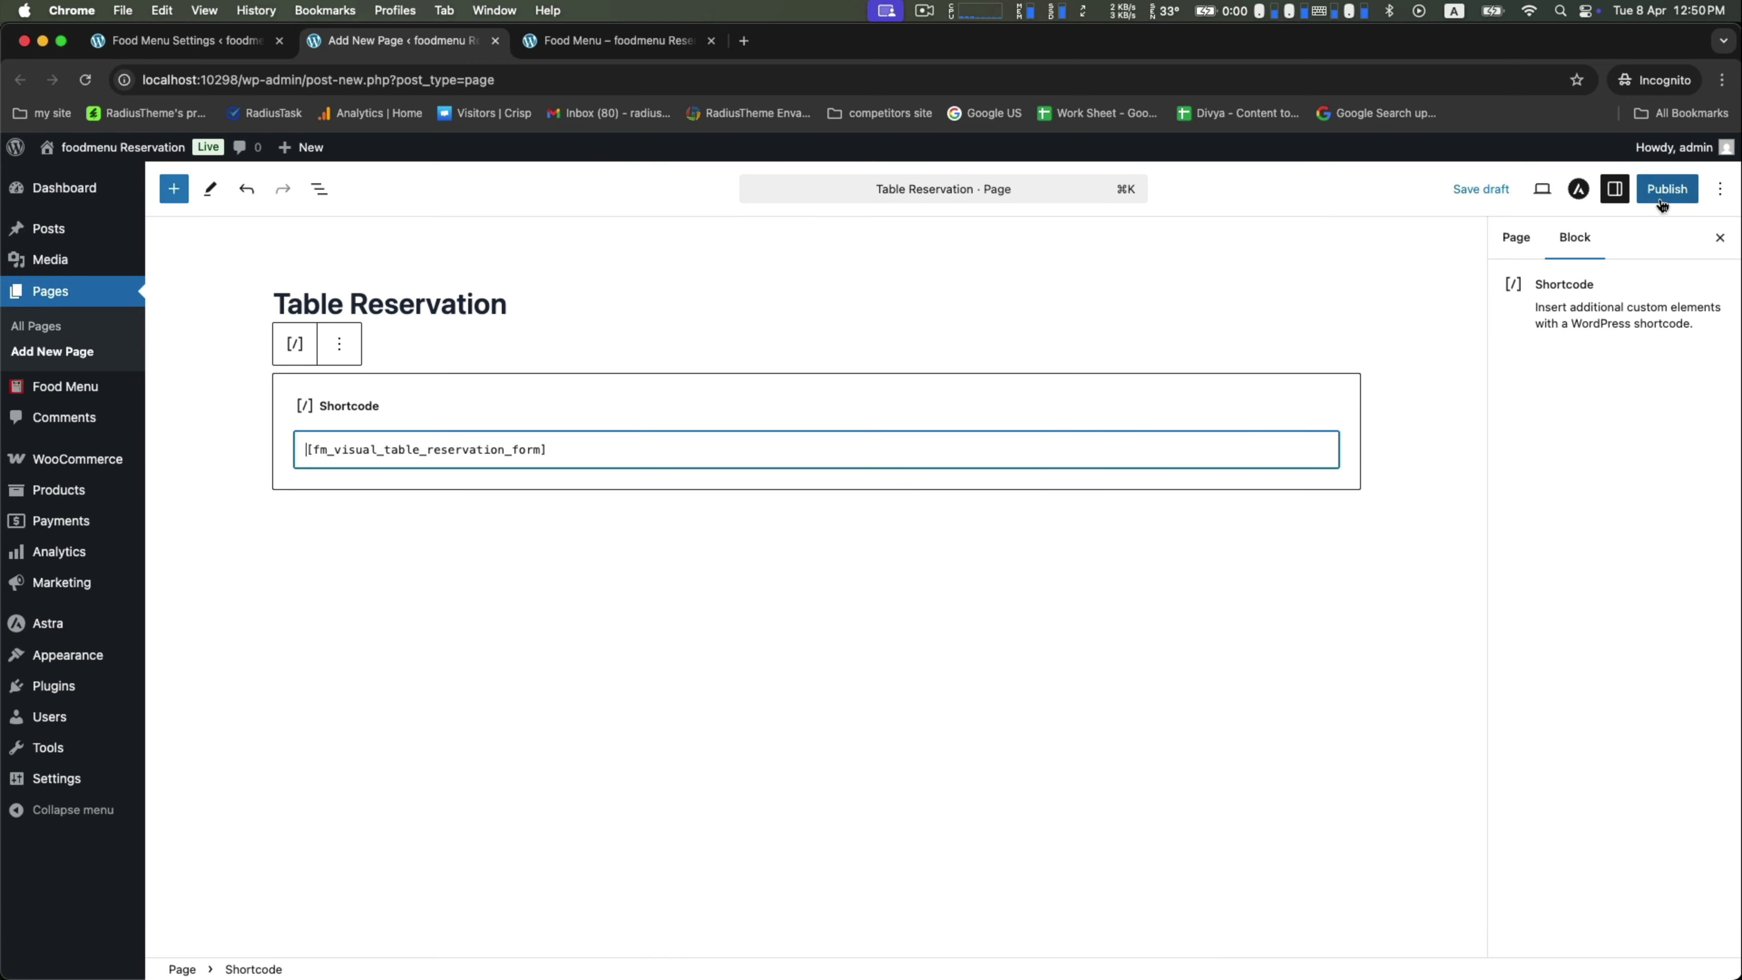